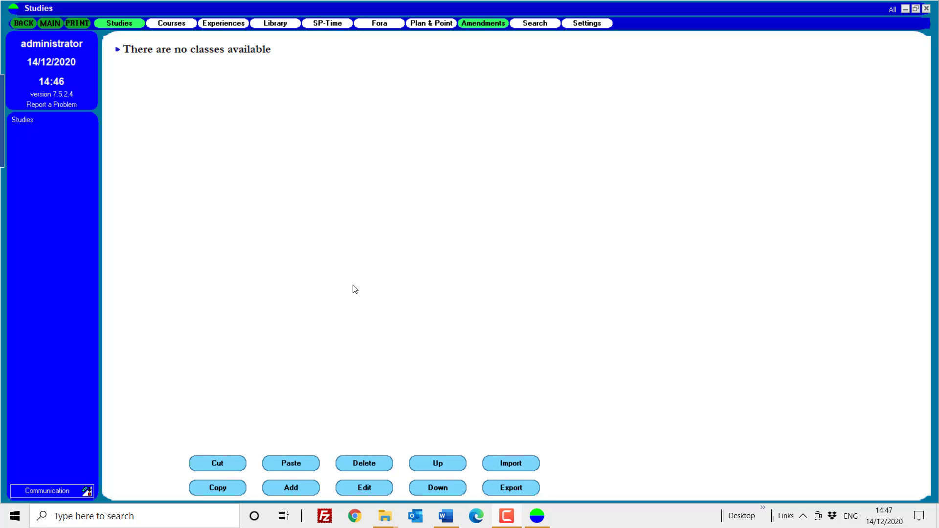
- Switch to the sdbscan folder on drive D: in File Explorer and create a subfolder named malawi-v3
{"action": "mouse_move", "coordinate": [389, 518]}
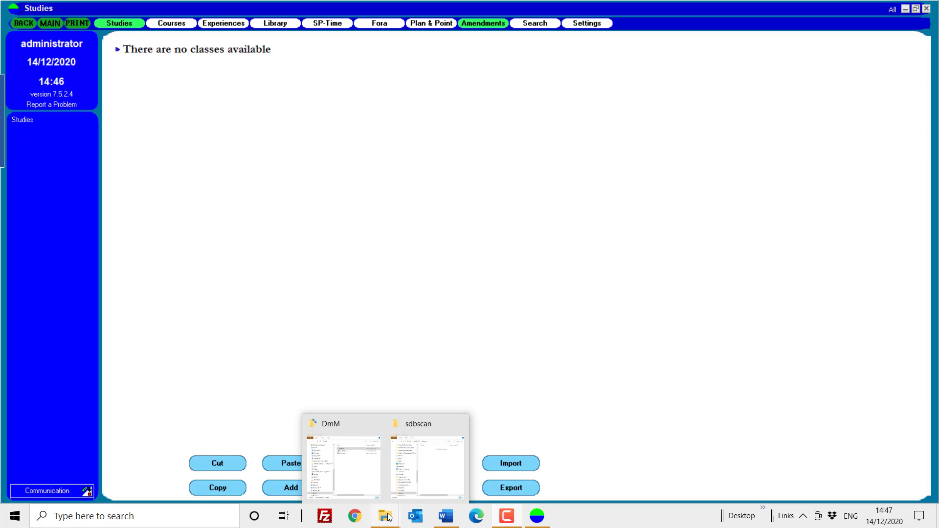
{"action": "left_click", "coordinate": [419, 468]}
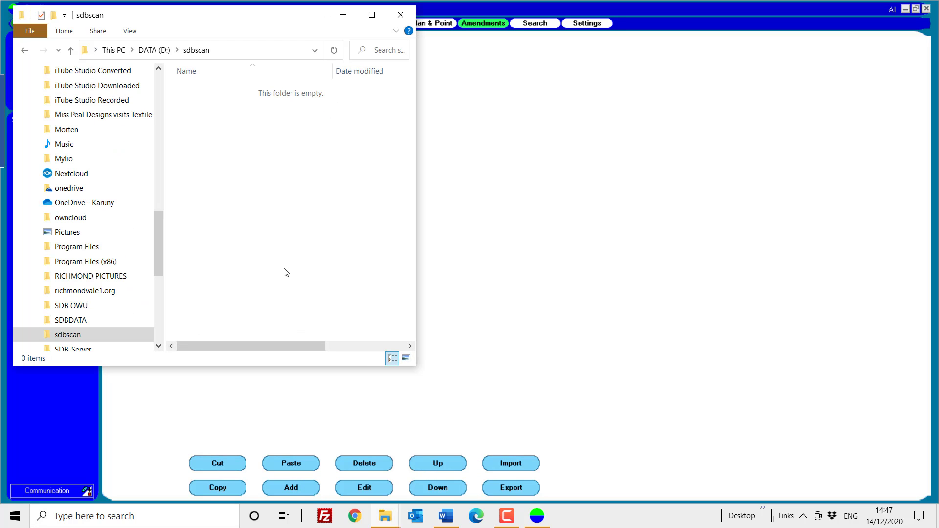
{"action": "left_click_drag", "start_coordinate": [240, 25], "coordinate": [450, 66]}
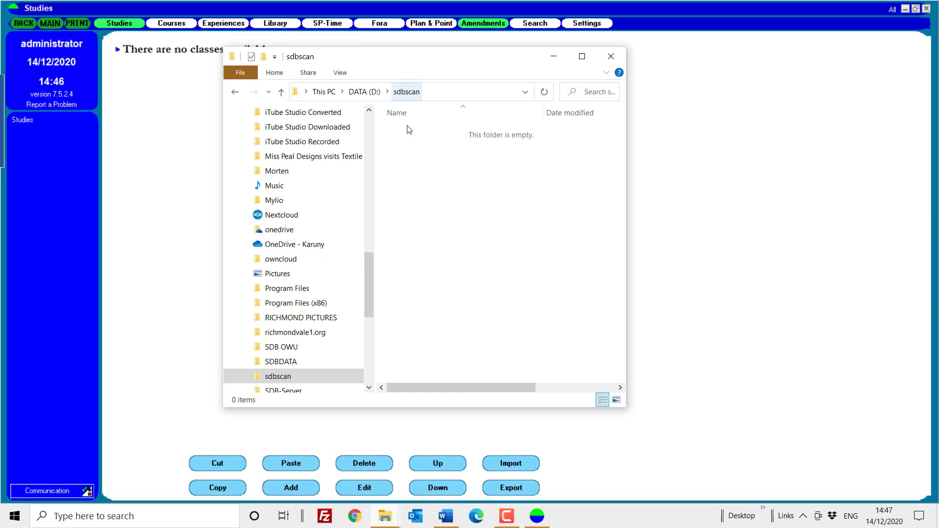
{"action": "right_click", "coordinate": [412, 166]}
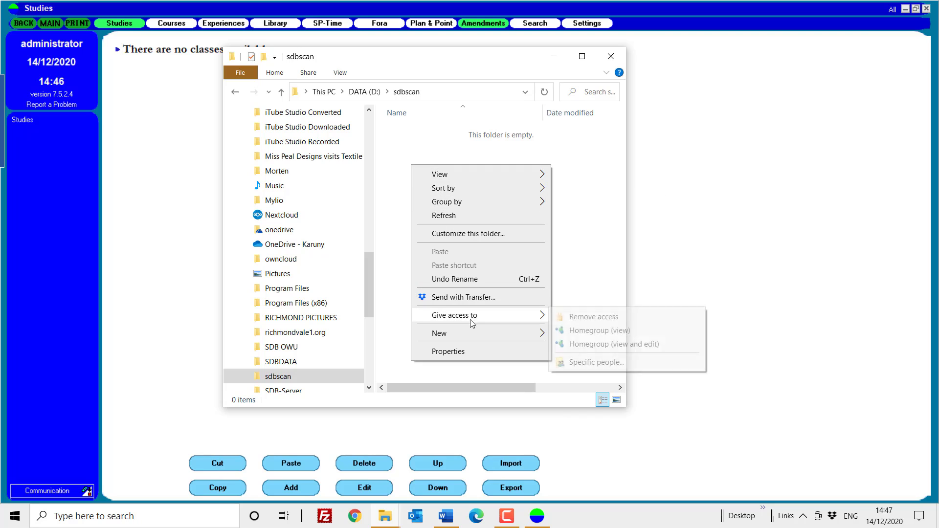
{"action": "mouse_move", "coordinate": [533, 333]}
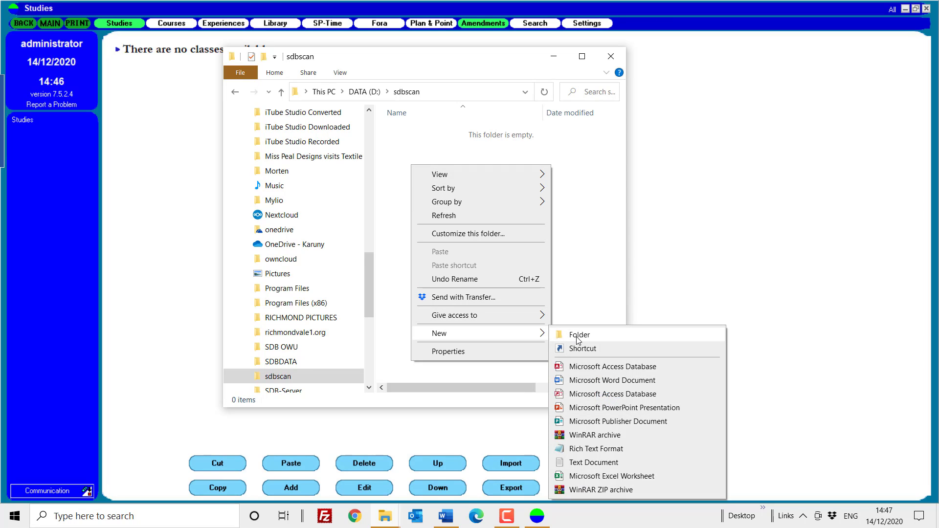
{"action": "left_click", "coordinate": [568, 336]}
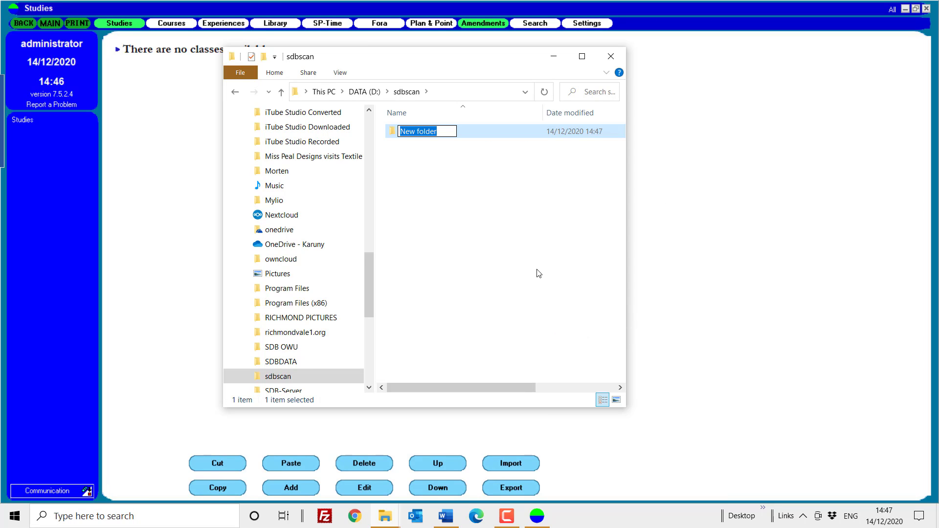
{"action": "type", "text": "mala"}
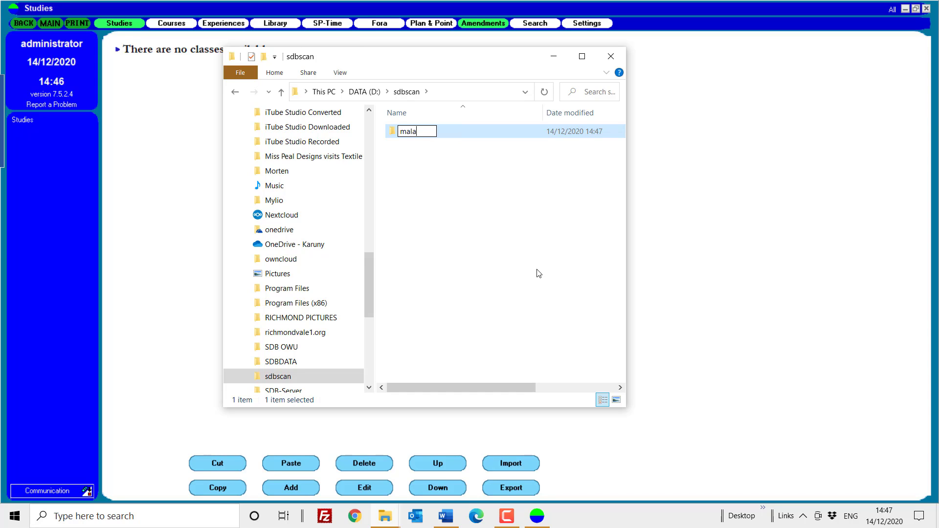
{"action": "type", "text": "wi-v3"}
{"action": "left_click", "coordinate": [507, 240]}
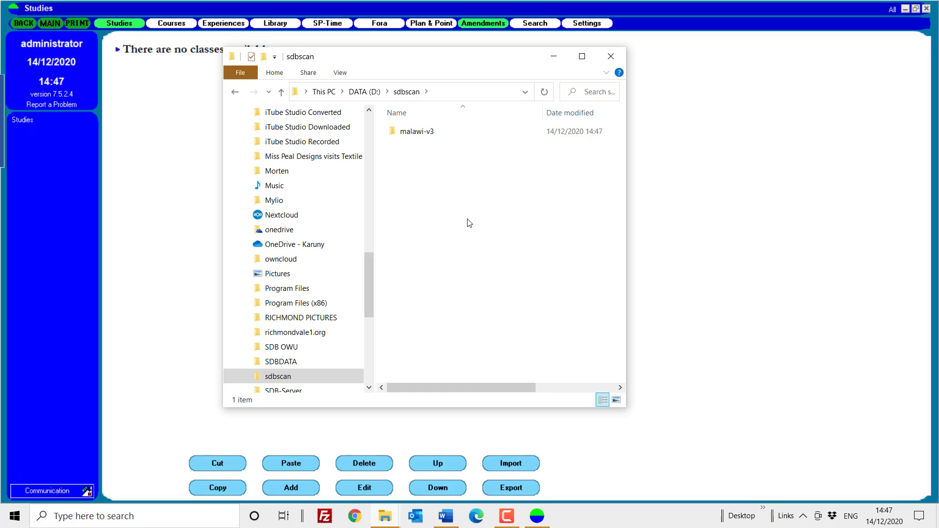
- Create a second subfolder named notes beside malawi-v3 in the sdbscan folder
{"action": "right_click", "coordinate": [407, 165]}
{"action": "mouse_move", "coordinate": [415, 174]}
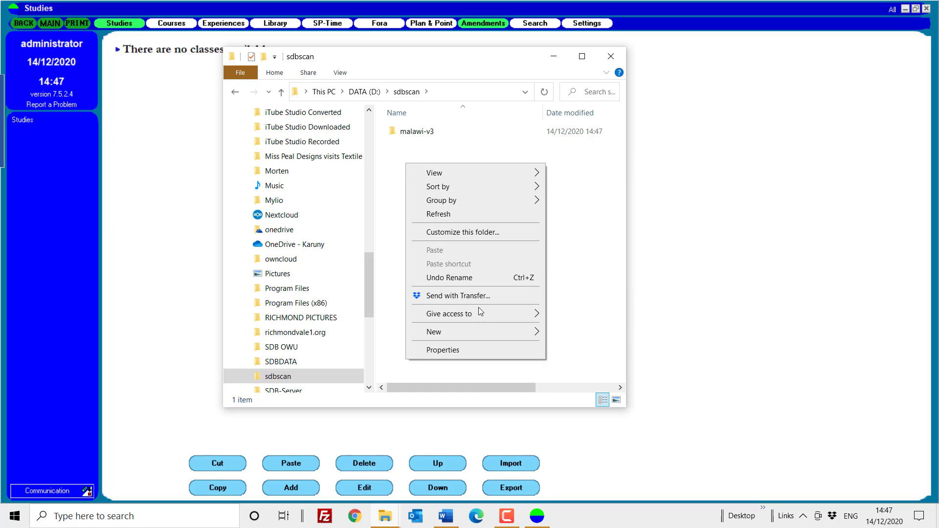
{"action": "mouse_move", "coordinate": [539, 337]}
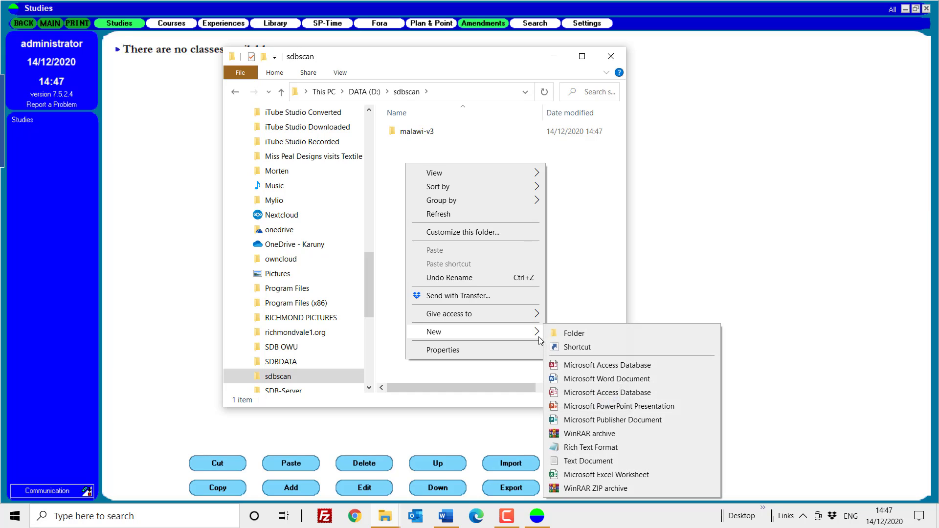
{"action": "left_click", "coordinate": [570, 334]}
{"action": "type", "text": "notes"}
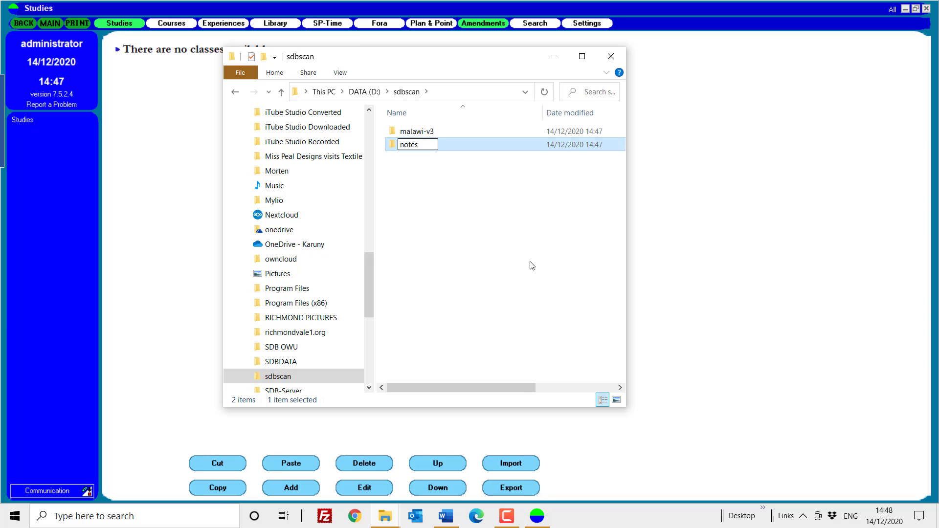
{"action": "left_click", "coordinate": [532, 265]}
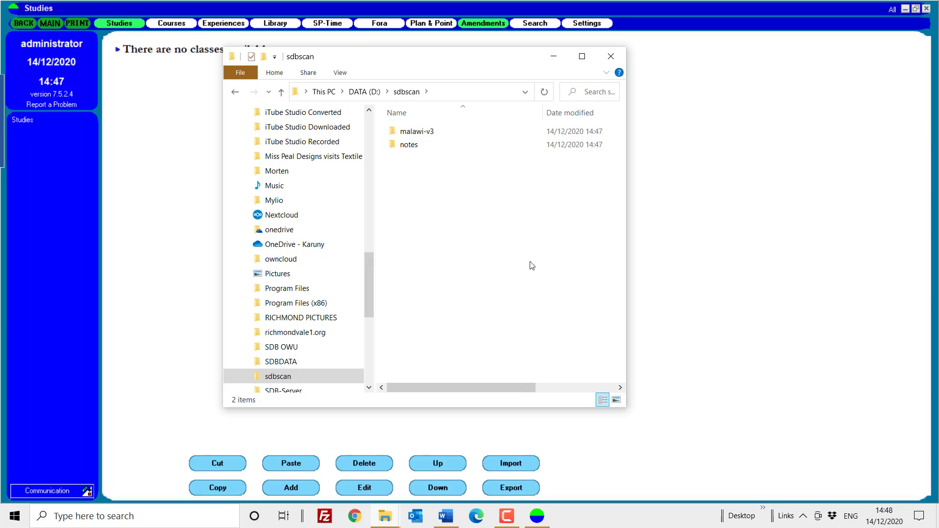
{"action": "left_click", "coordinate": [411, 149]}
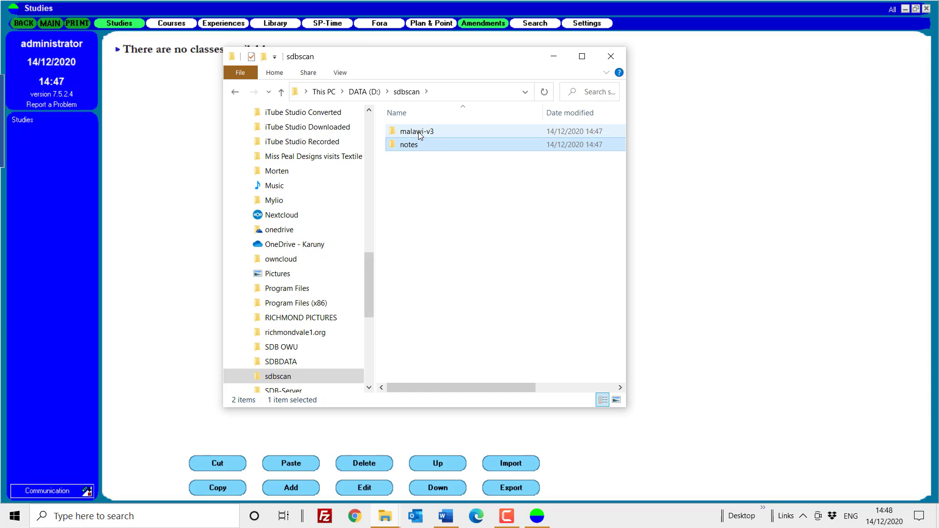
{"action": "left_click", "coordinate": [419, 135]}
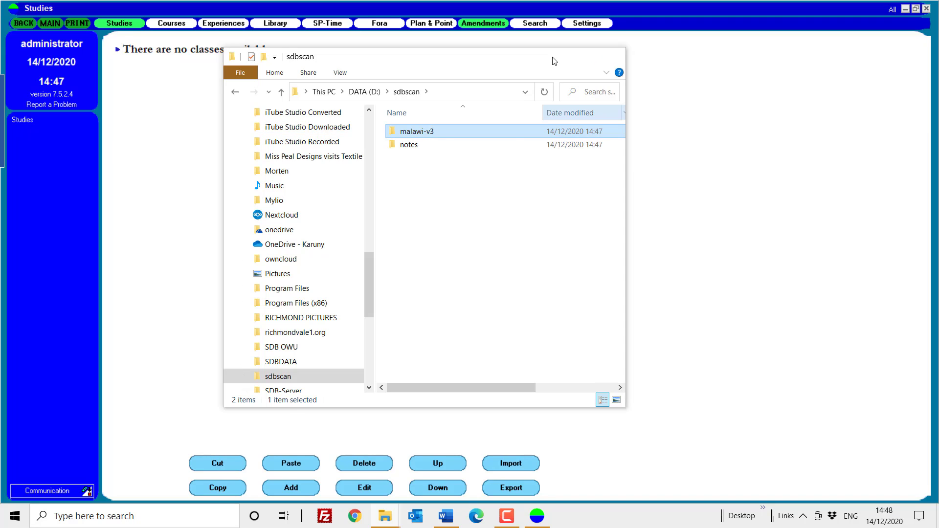
- Return to the Studies window and start adding a class named DNS Malawi V3, marked as Ready
{"action": "left_click", "coordinate": [553, 58]}
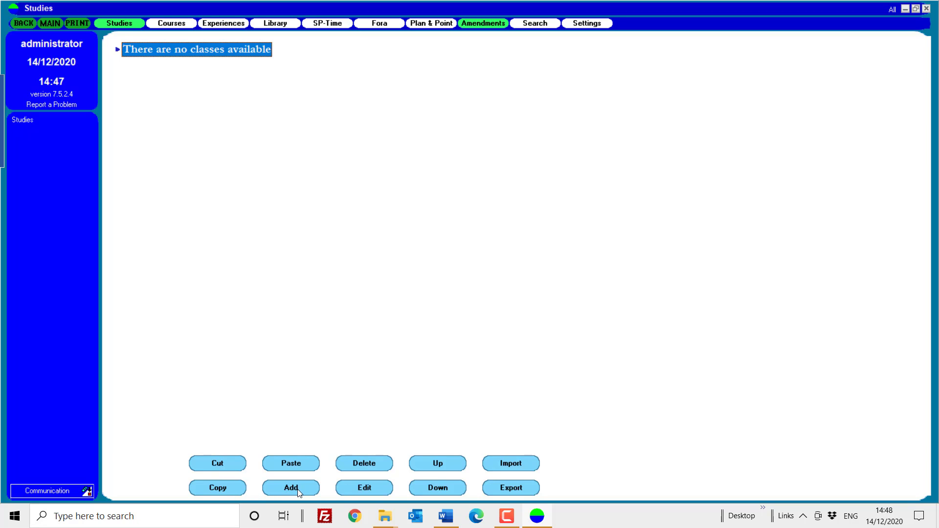
{"action": "left_click", "coordinate": [273, 488]}
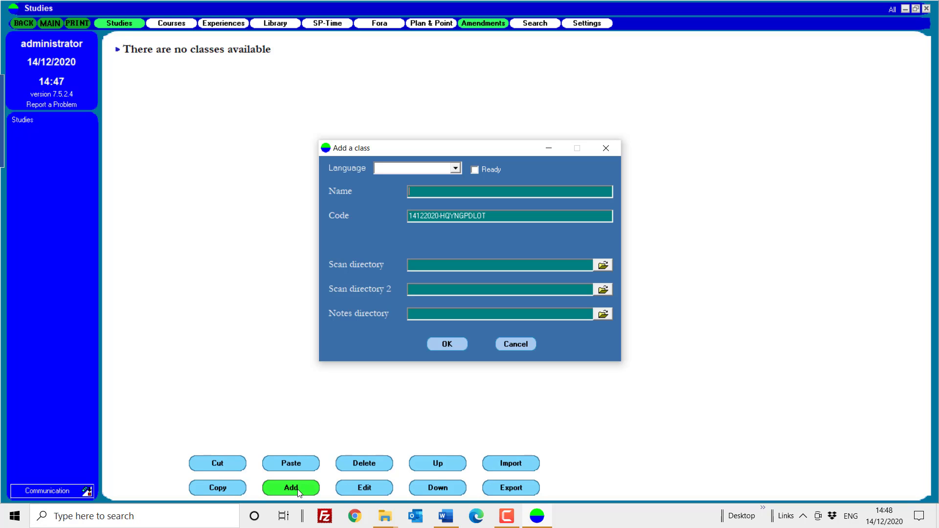
{"action": "left_click", "coordinate": [433, 169]}
{"action": "left_click", "coordinate": [432, 171]}
{"action": "left_click", "coordinate": [474, 170]}
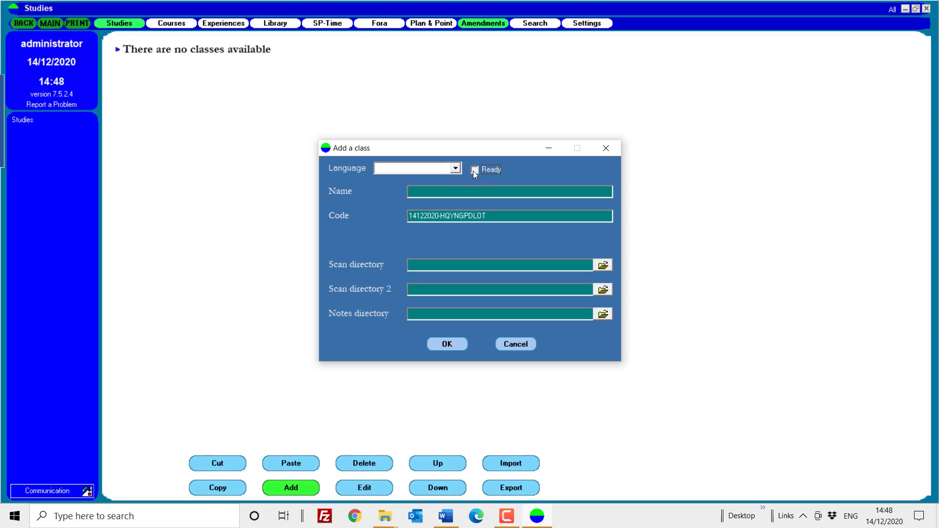
{"action": "left_click", "coordinate": [441, 192]}
{"action": "type", "text": "DNS Malawi V3"}
- Set the class's Scan directory to the folder D:\sdbscan\malawi-v3
{"action": "left_click", "coordinate": [603, 266]}
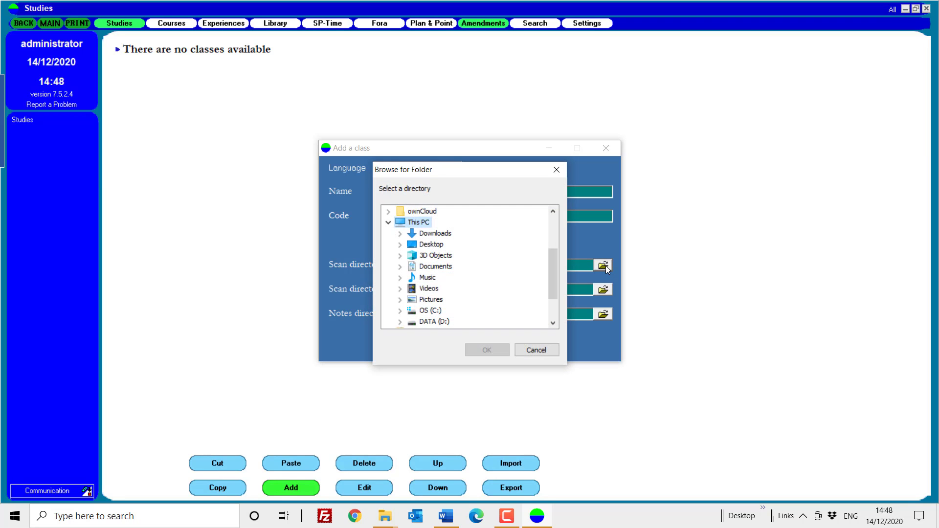
{"action": "left_click", "coordinate": [444, 321]}
{"action": "scroll", "coordinate": [449, 293], "scroll_direction": "down", "scroll_amount": 6}
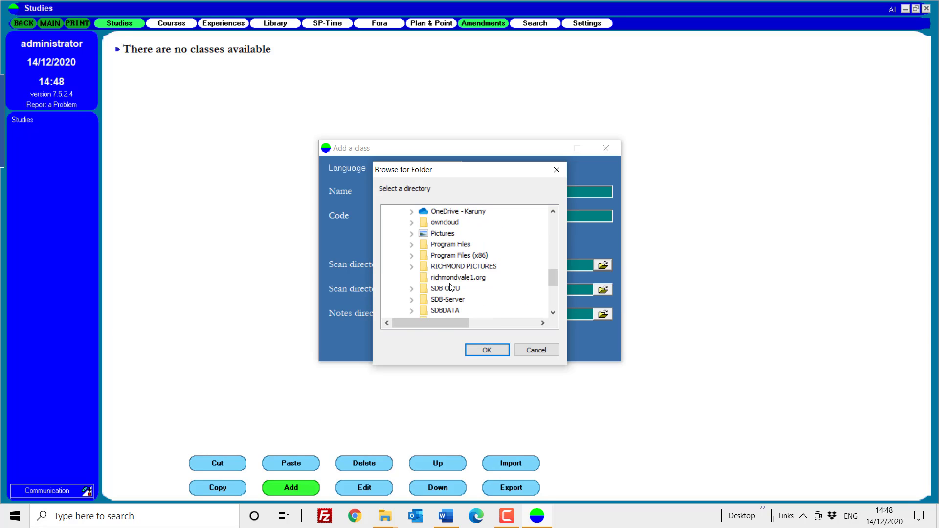
{"action": "left_click", "coordinate": [451, 288]}
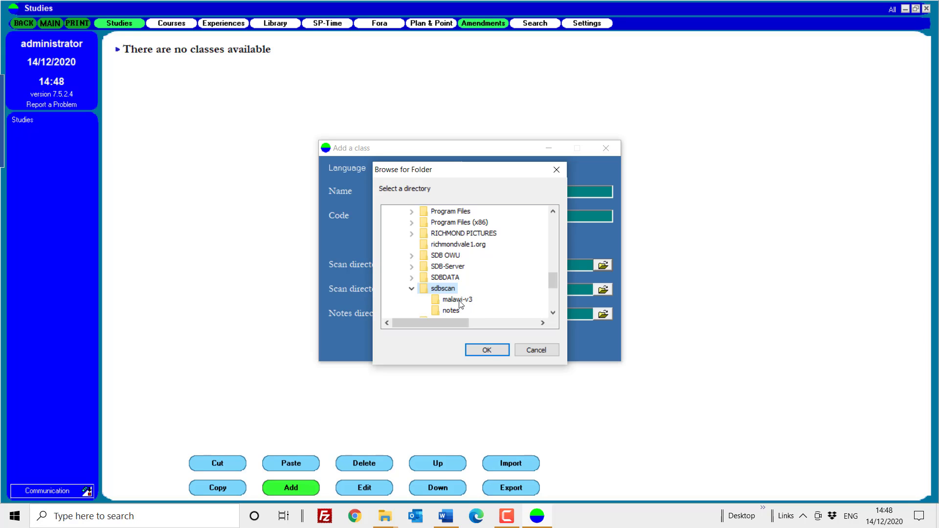
{"action": "left_click", "coordinate": [460, 304]}
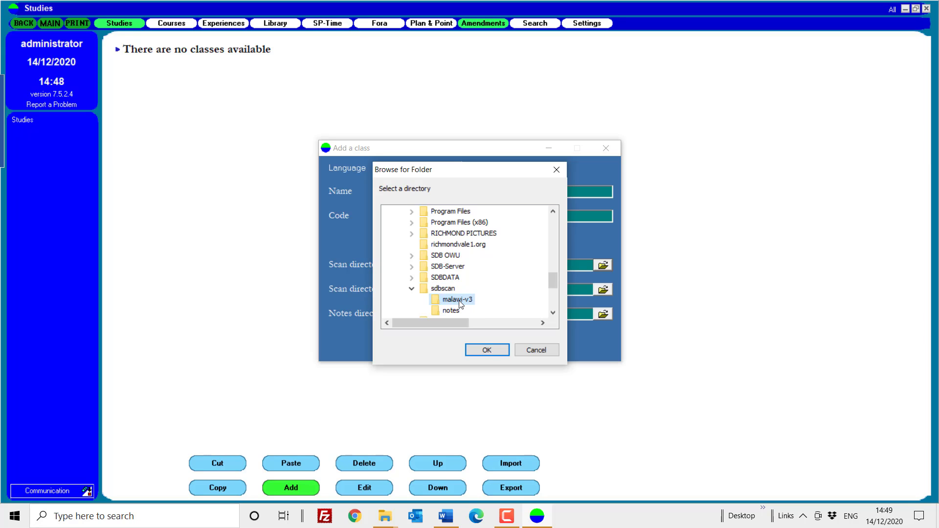
{"action": "left_click", "coordinate": [485, 350]}
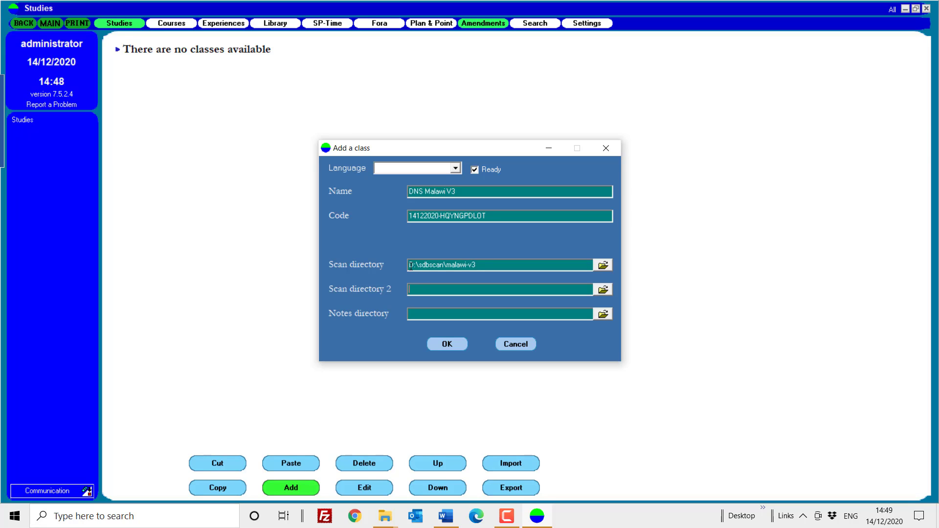
- Enter the network path \\terminalsrv\sdbscan\malawi-v3 as Scan directory 2
{"action": "double_click", "coordinate": [477, 262]}
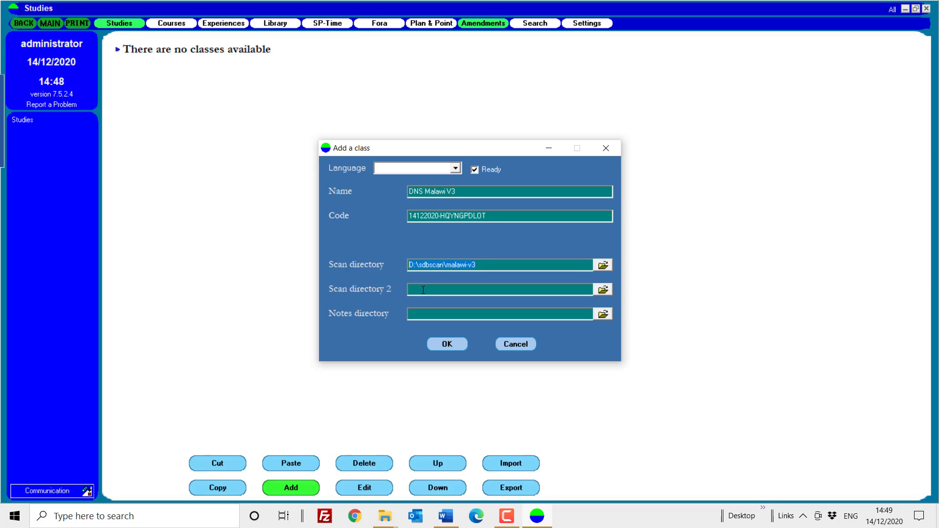
{"action": "left_click", "coordinate": [414, 265]}
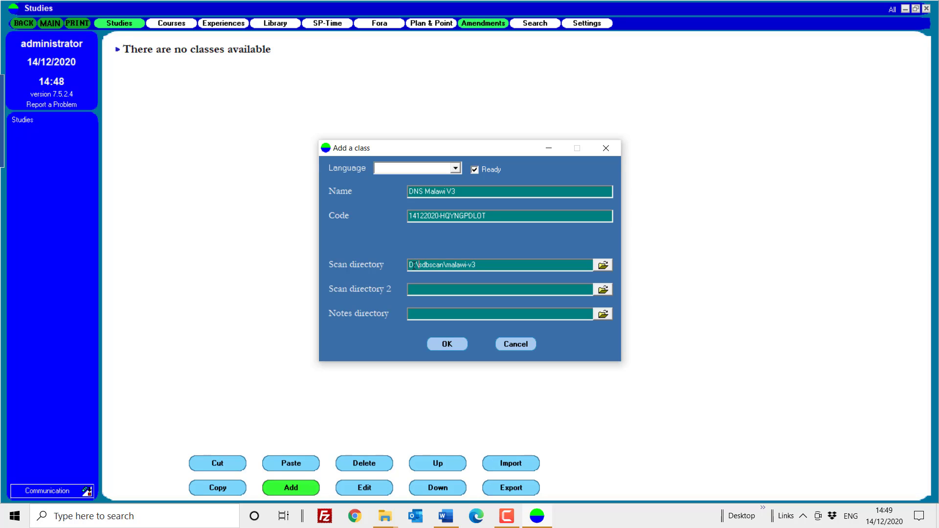
{"action": "left_click_drag", "start_coordinate": [418, 265], "coordinate": [407, 265]}
{"action": "type", "text": "\\\\terminalsrv\\sdbscan\\malawi-v3"}
{"action": "left_click_drag", "start_coordinate": [537, 285], "coordinate": [389, 287]}
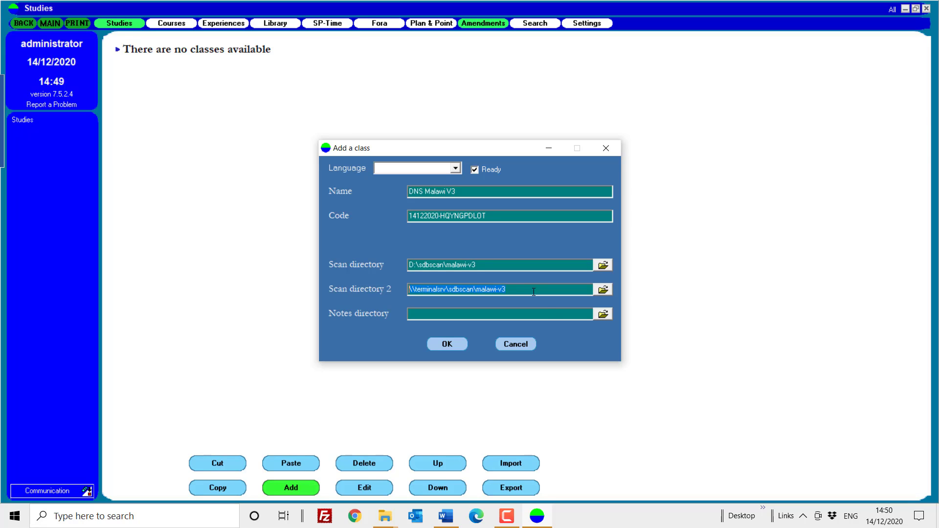
- Set the class's Notes directory to the folder D:\sdbscan\notes
{"action": "left_click", "coordinate": [601, 317]}
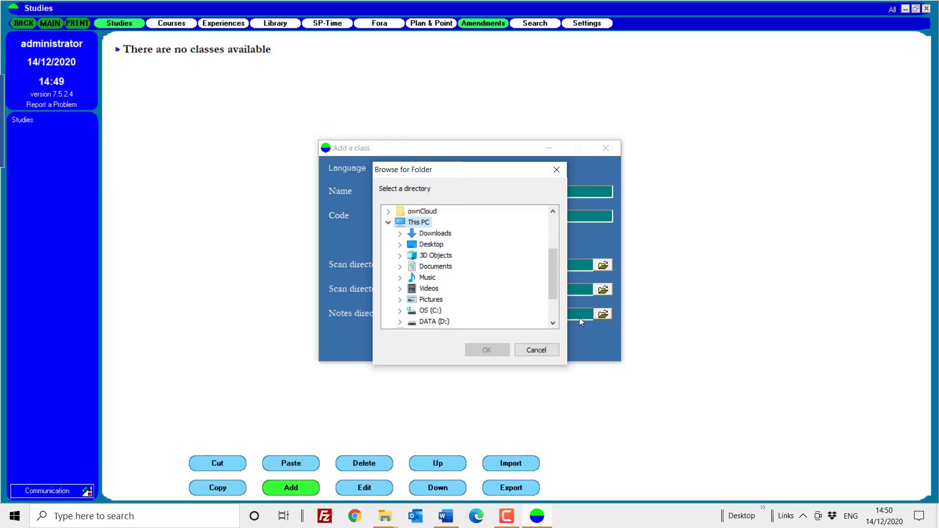
{"action": "left_click", "coordinate": [432, 322]}
{"action": "scroll", "coordinate": [433, 324], "scroll_direction": "down", "scroll_amount": 1}
{"action": "left_click", "coordinate": [400, 289]}
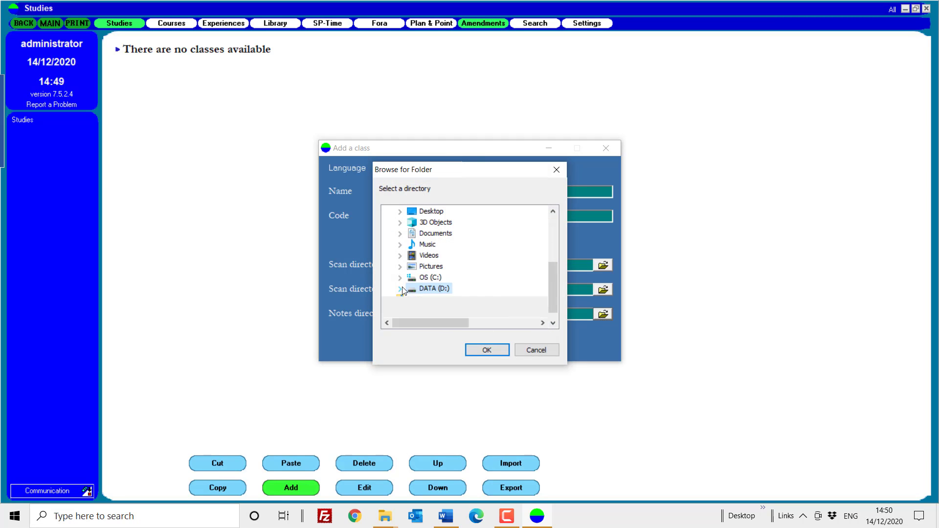
{"action": "scroll", "coordinate": [423, 265], "scroll_direction": "down", "scroll_amount": 3}
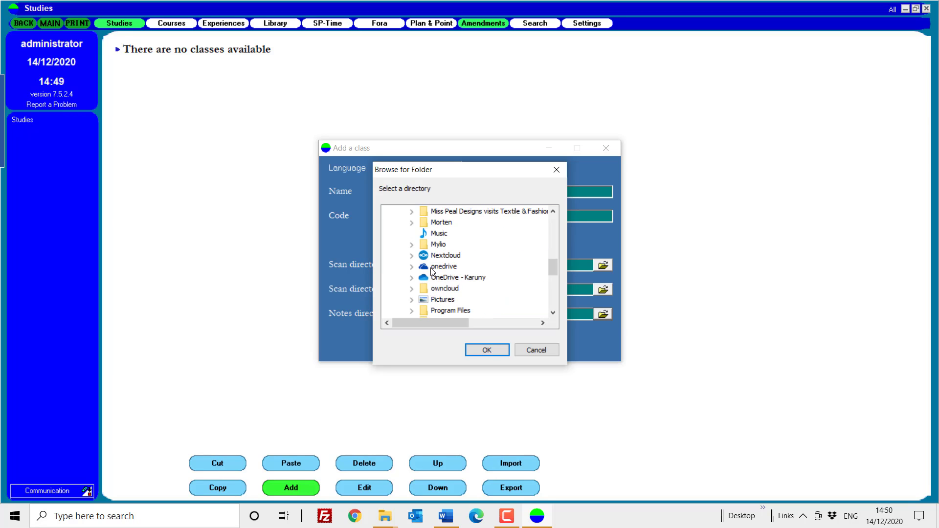
{"action": "scroll", "coordinate": [422, 278], "scroll_direction": "down", "scroll_amount": 3}
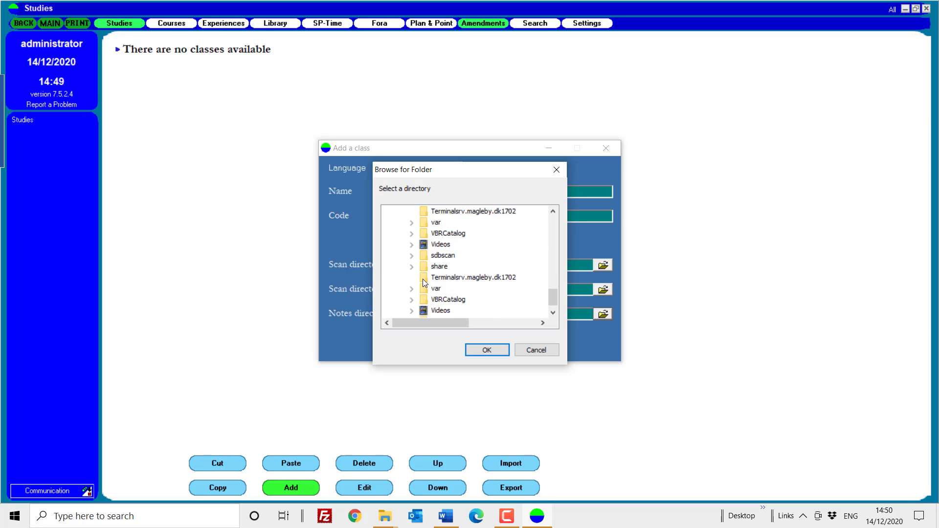
{"action": "double_click", "coordinate": [441, 256]}
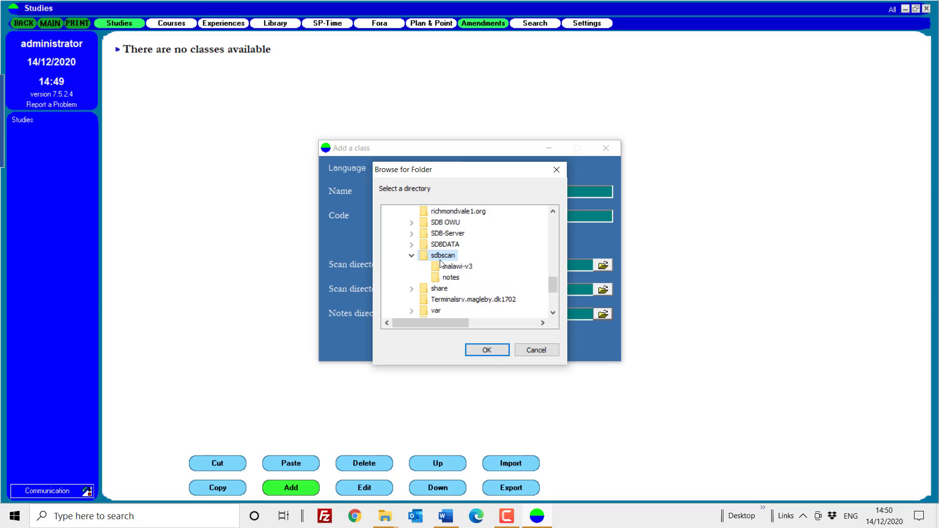
{"action": "left_click", "coordinate": [451, 279]}
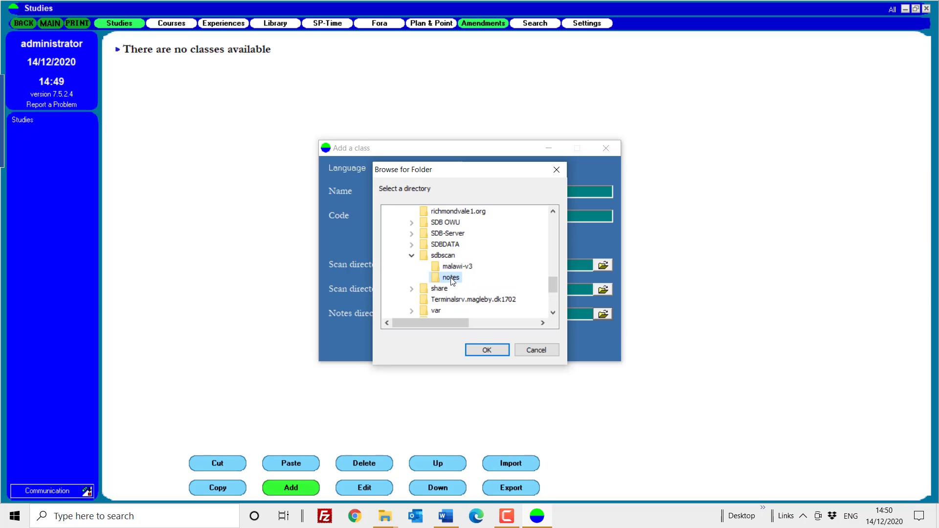
{"action": "left_click", "coordinate": [477, 350]}
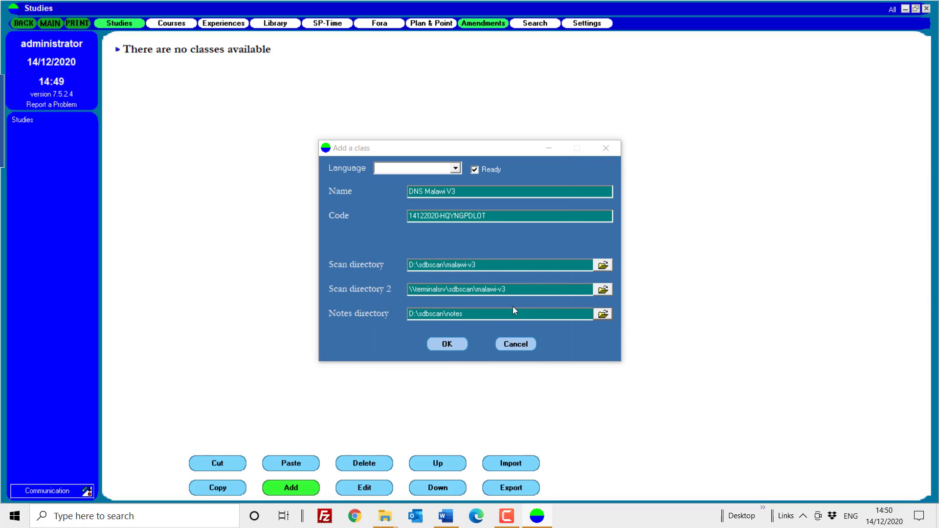
- Clear the Scan directory 2 path and save the new class
{"action": "left_click_drag", "start_coordinate": [509, 289], "coordinate": [393, 294]}
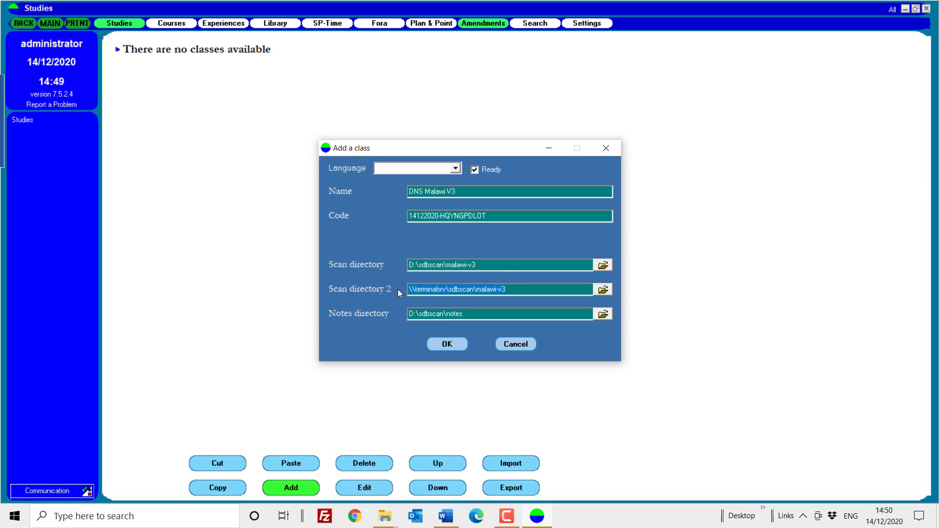
{"action": "key", "text": "BackSpace"}
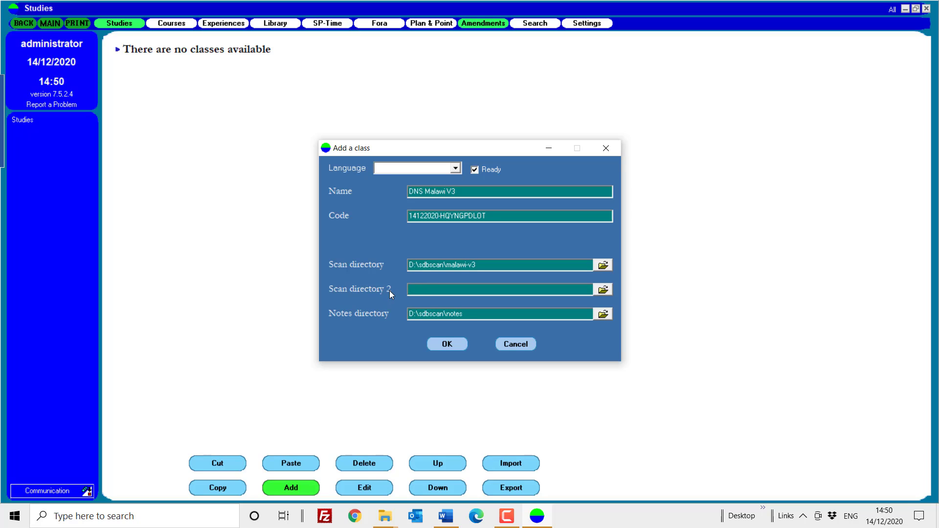
{"action": "left_click", "coordinate": [445, 344]}
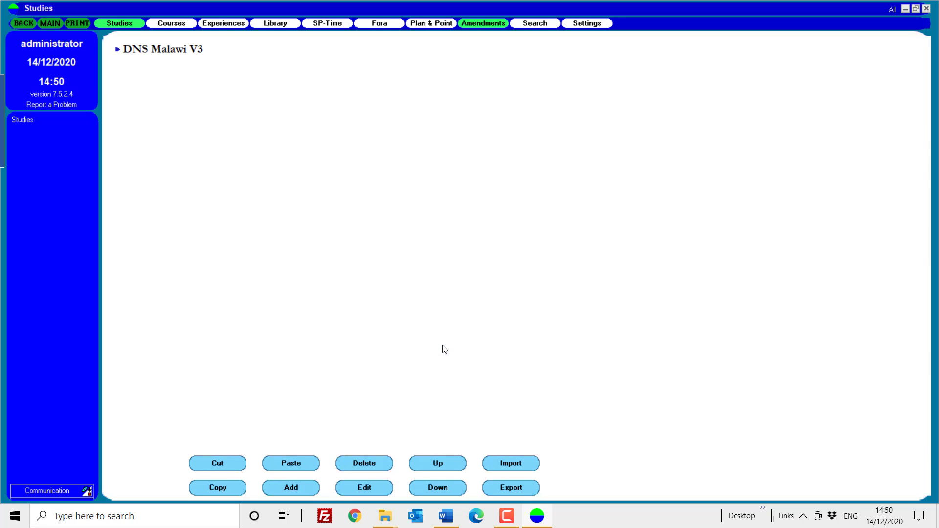
- Expand the class DNS Malawi V3, then open the Word document SES M1 T1 C1 from the DmM folder and look through it
{"action": "left_click", "coordinate": [123, 51]}
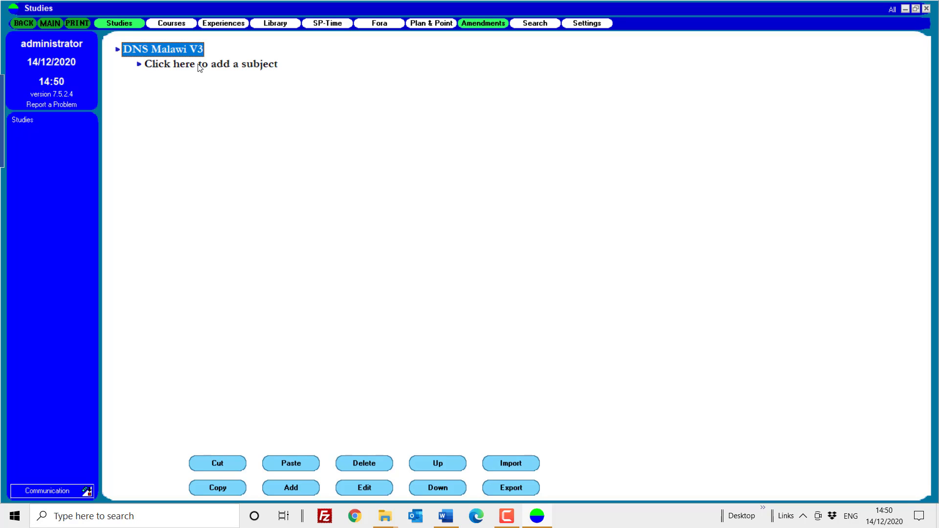
{"action": "left_click", "coordinate": [394, 519]}
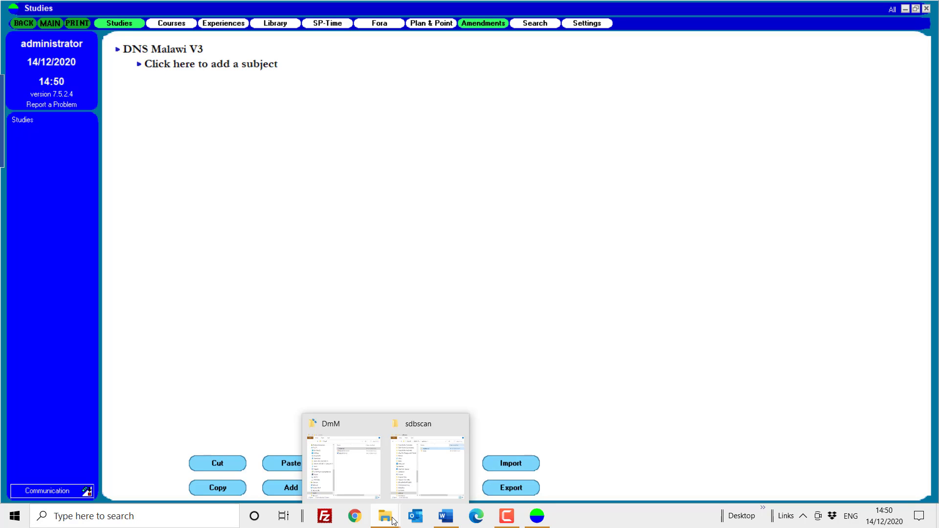
{"action": "left_click", "coordinate": [360, 473]}
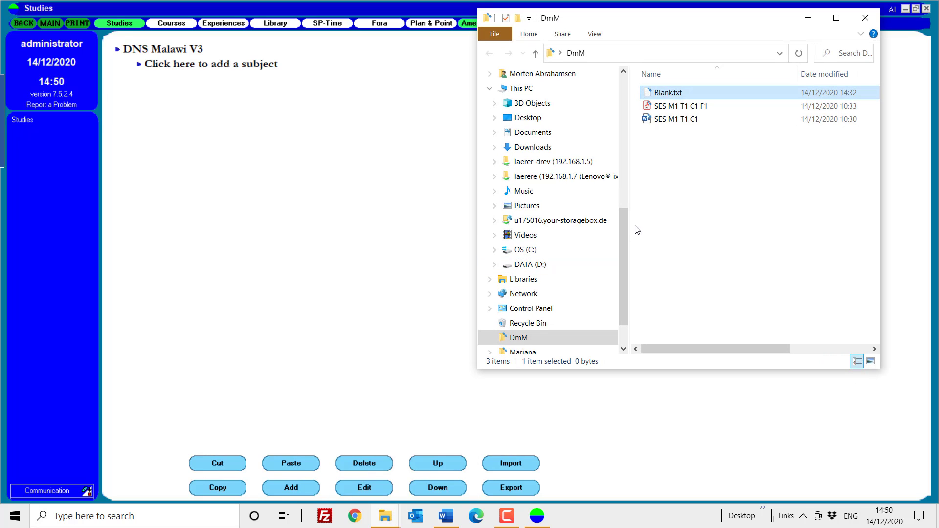
{"action": "left_click", "coordinate": [674, 107]}
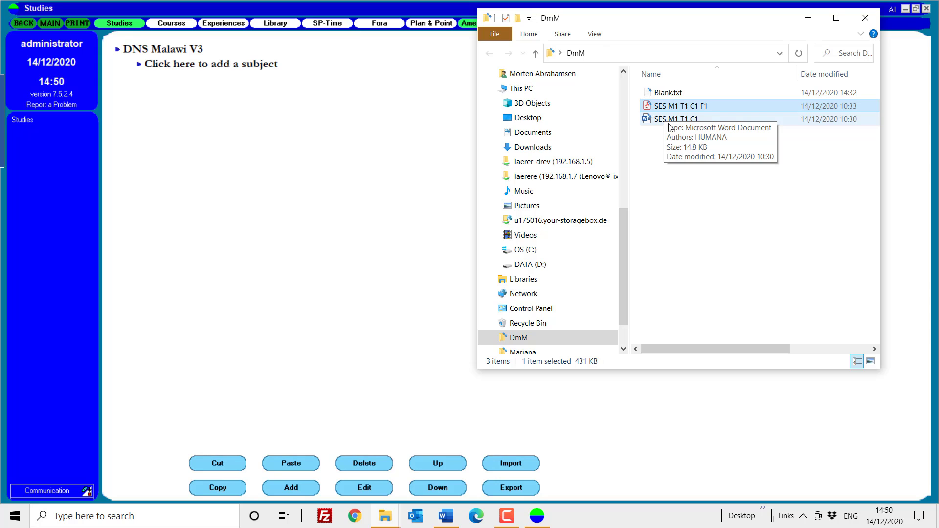
{"action": "double_click", "coordinate": [669, 124]}
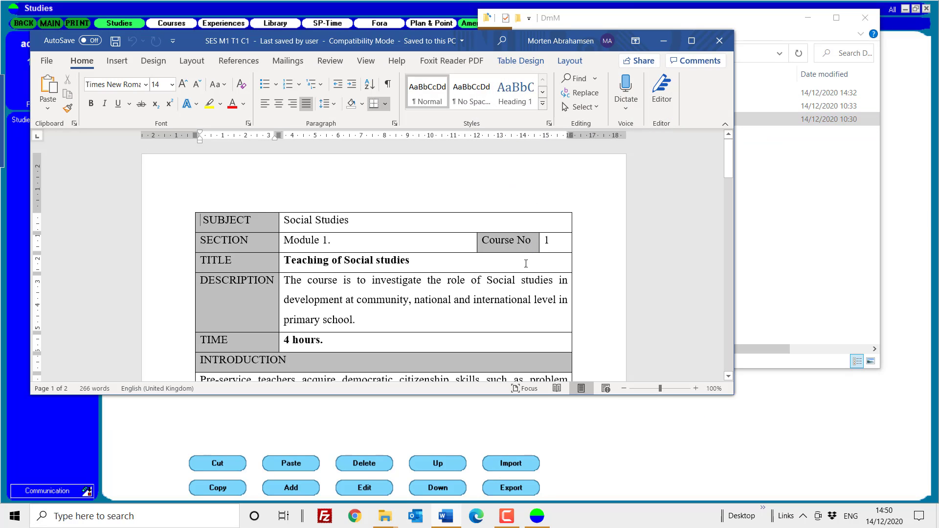
{"action": "scroll", "coordinate": [526, 264], "scroll_direction": "down", "scroll_amount": 15}
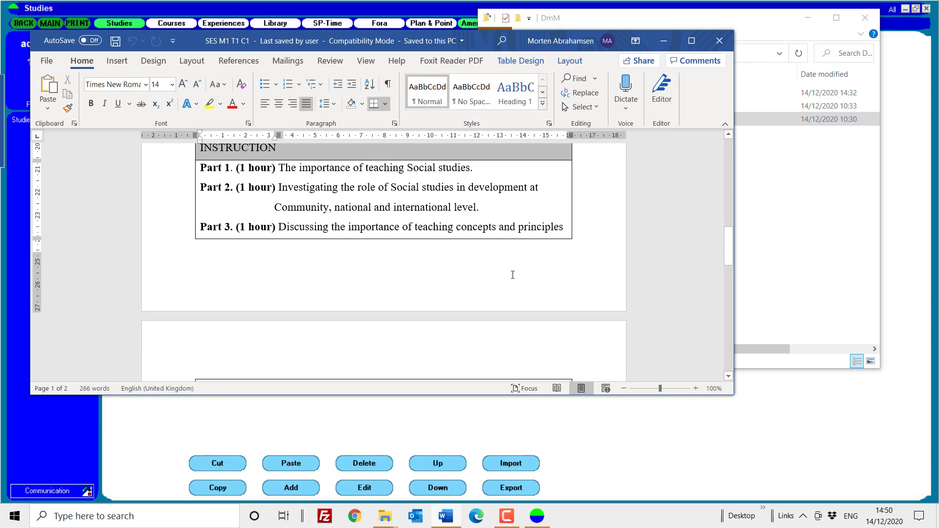
{"action": "scroll", "coordinate": [512, 275], "scroll_direction": "down", "scroll_amount": 5}
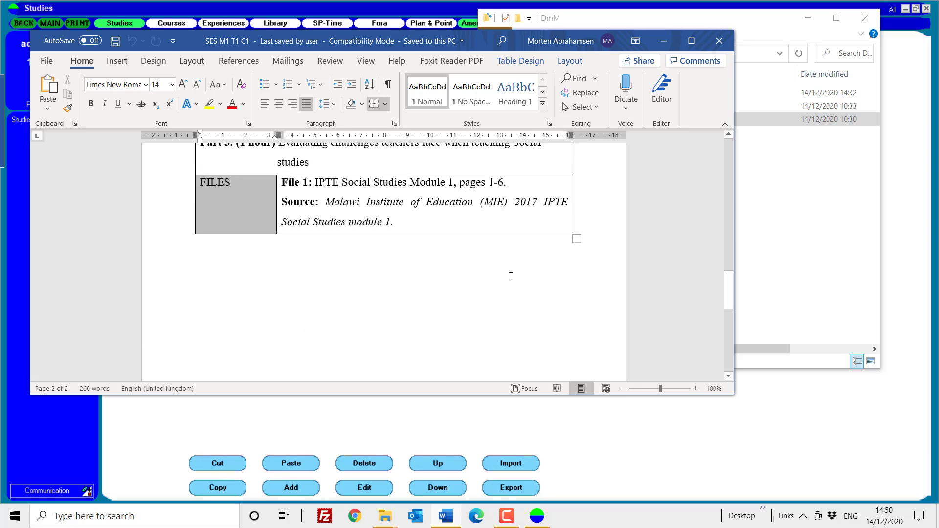
{"action": "scroll", "coordinate": [510, 276], "scroll_direction": "up", "scroll_amount": 20}
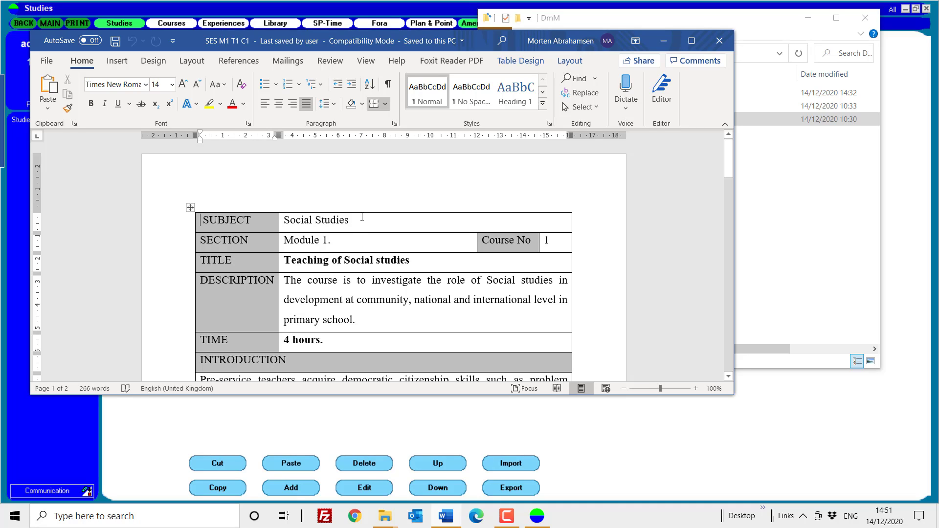
- Copy the subject Social Studies from the Word document into the text file Blank.txt
{"action": "left_click_drag", "start_coordinate": [362, 217], "coordinate": [281, 218]}
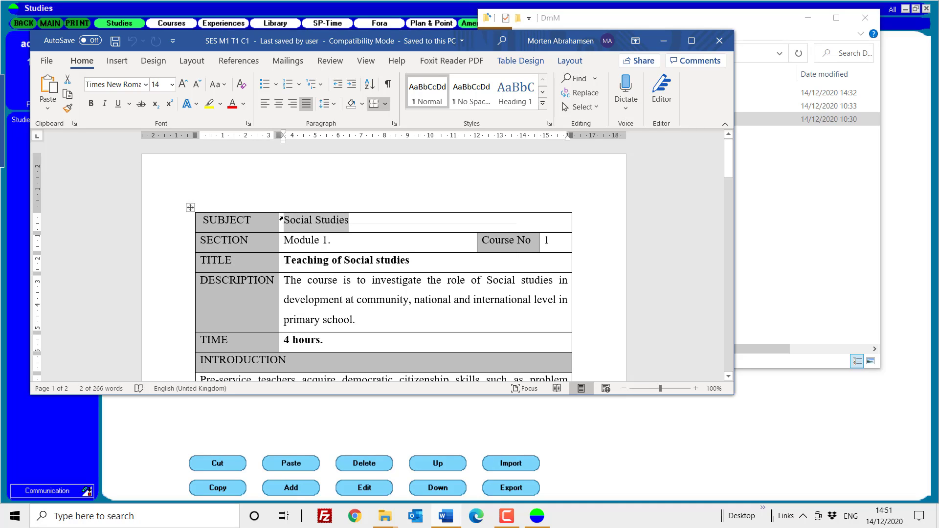
{"action": "key", "text": "ctrl+c"}
{"action": "left_click", "coordinate": [759, 263]}
{"action": "left_click", "coordinate": [667, 93]}
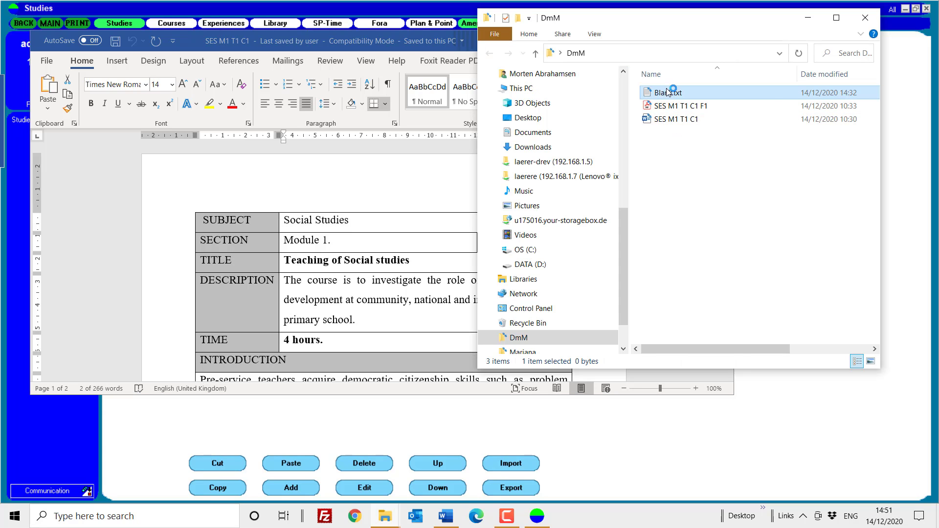
{"action": "key", "text": "ctrl+v"}
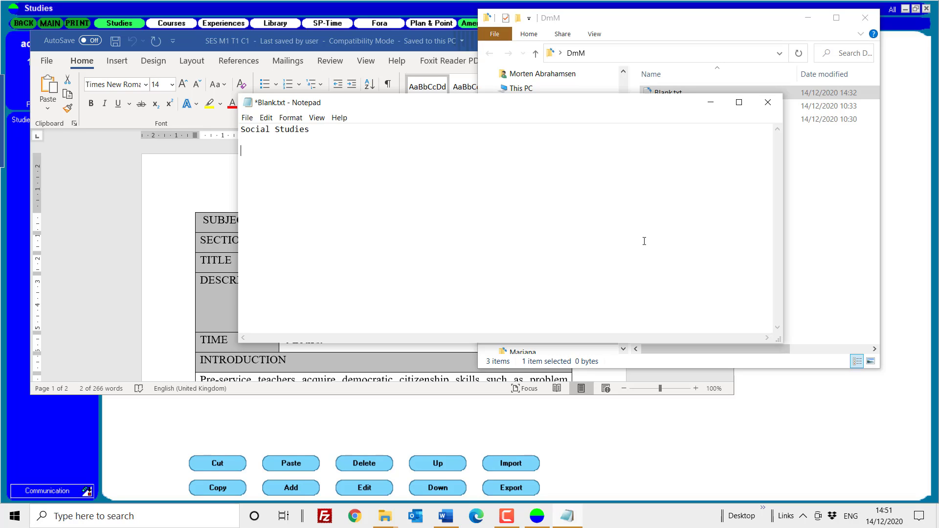
- Copy the section name "Module 1." from the Word document onto its own line in Blank.txt
{"action": "key", "text": "alt+Tab"}
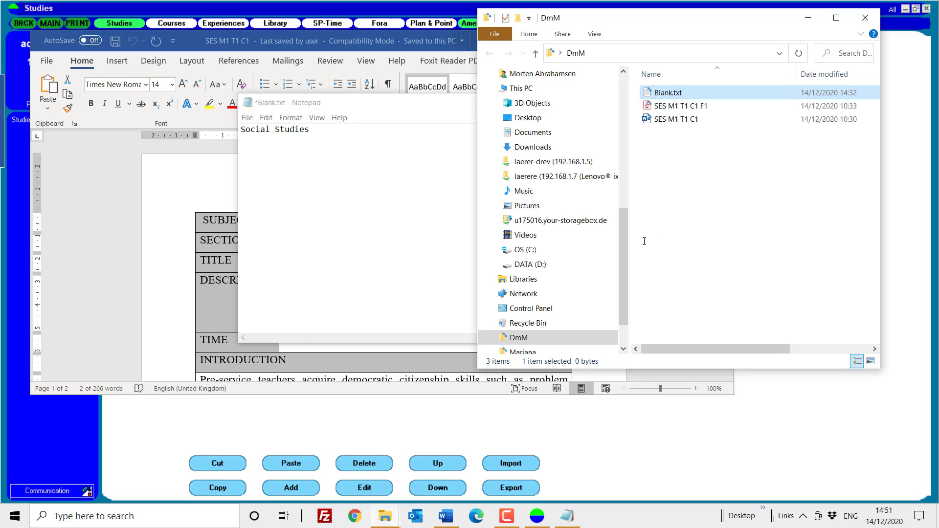
{"action": "left_click", "coordinate": [189, 242]}
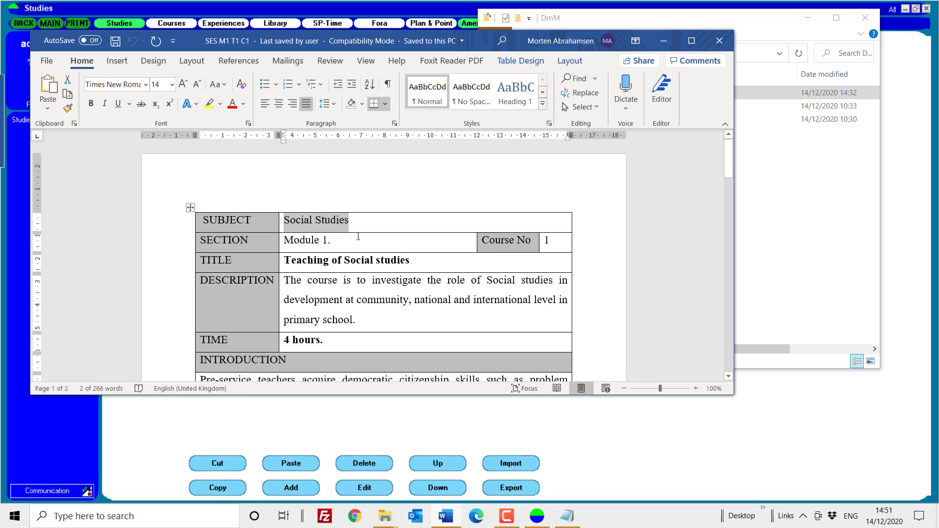
{"action": "left_click_drag", "start_coordinate": [337, 240], "coordinate": [289, 233]}
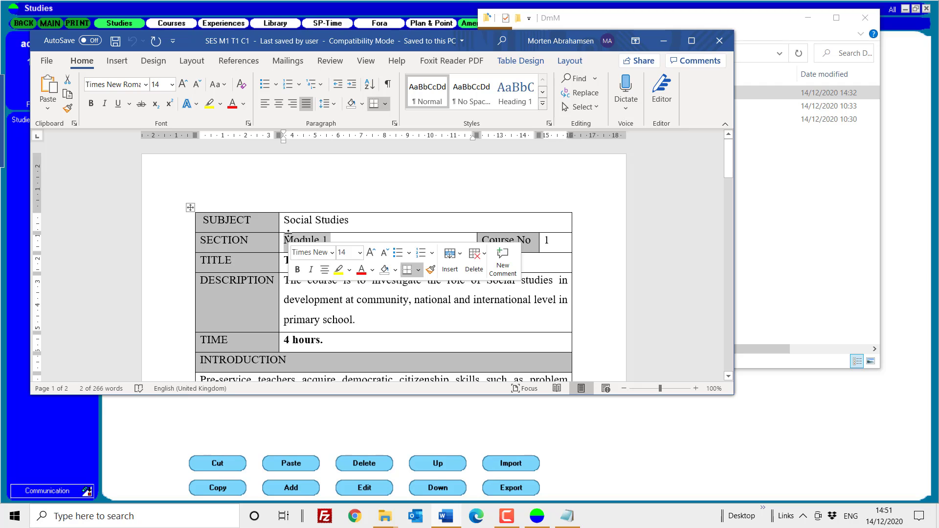
{"action": "key", "text": "ctrl+c"}
{"action": "key", "text": "alt+Tab"}
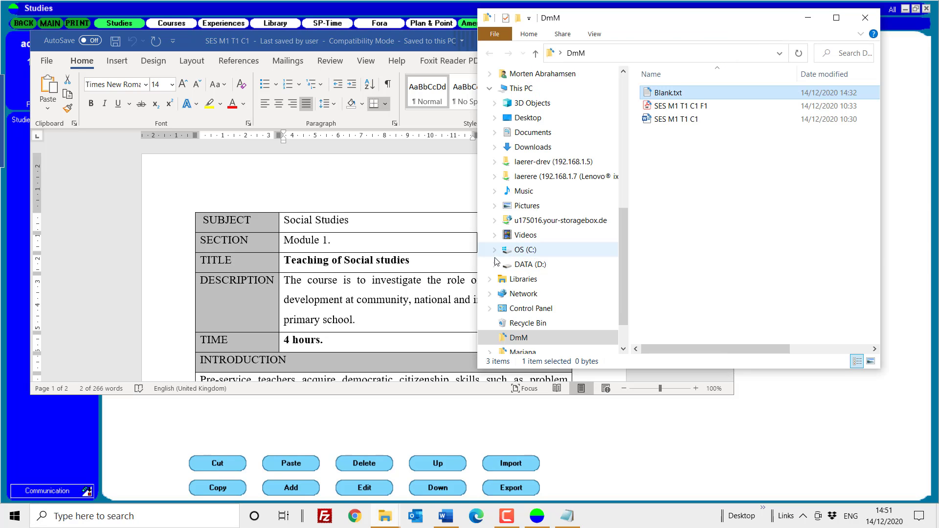
{"action": "key", "text": "alt+Tab"}
{"action": "left_click", "coordinate": [569, 517]}
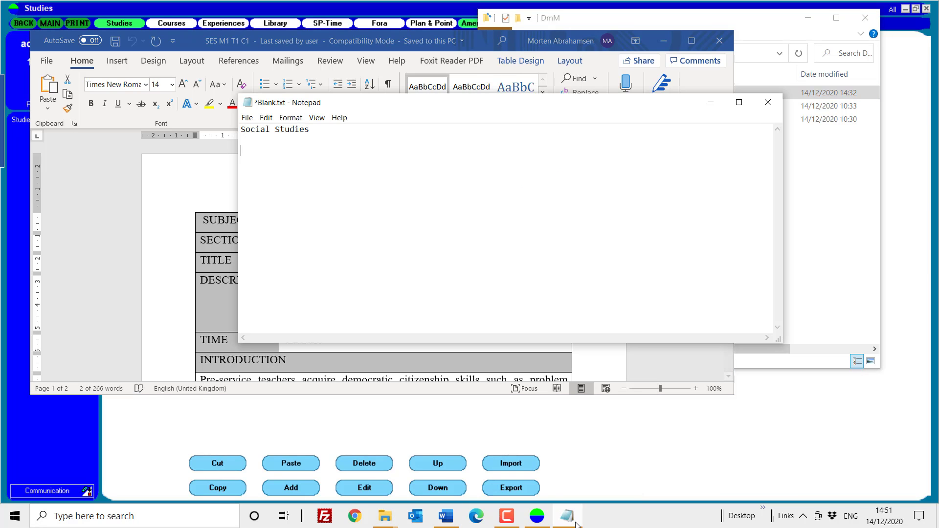
{"action": "key", "text": "ctrl+v"}
{"action": "key", "text": "Return"}
- Copy the title "Teaching of Social studies" from the Word document into Blank.txt below the section name
{"action": "key", "text": "alt+Tab"}
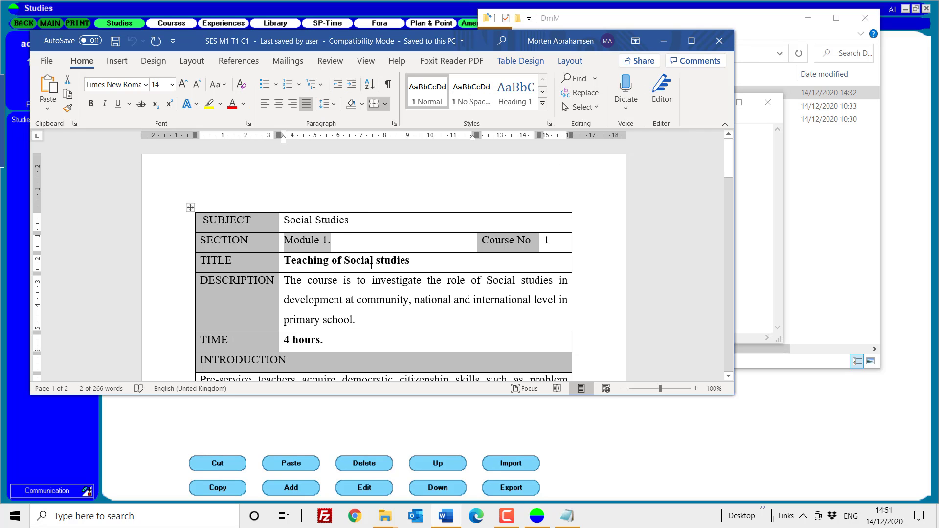
{"action": "left_click_drag", "start_coordinate": [423, 264], "coordinate": [283, 262]}
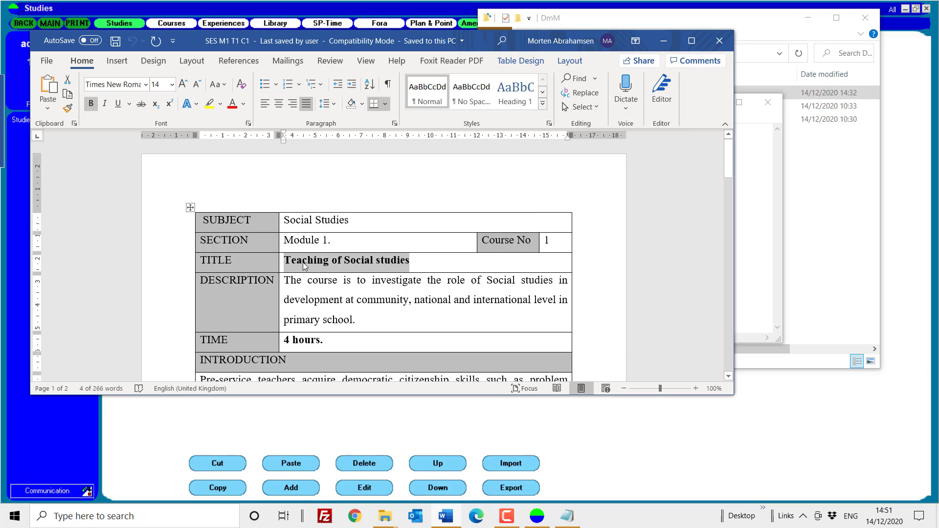
{"action": "key", "text": "ctrl+c"}
{"action": "key", "text": "alt+Tab"}
{"action": "key", "text": "ctrl+v"}
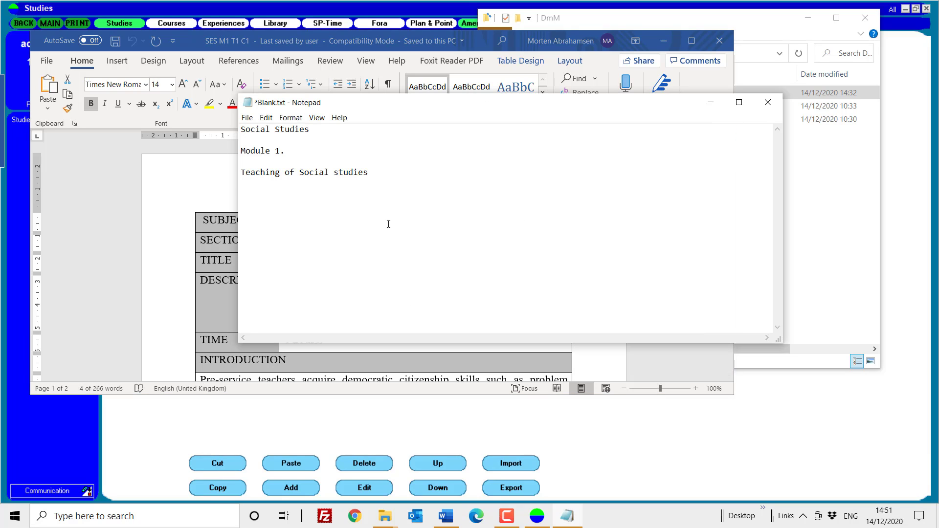
- Copy the course description from the Word document into Blank.txt and enter the course time as 4 below it
{"action": "key", "text": "alt+Tab"}
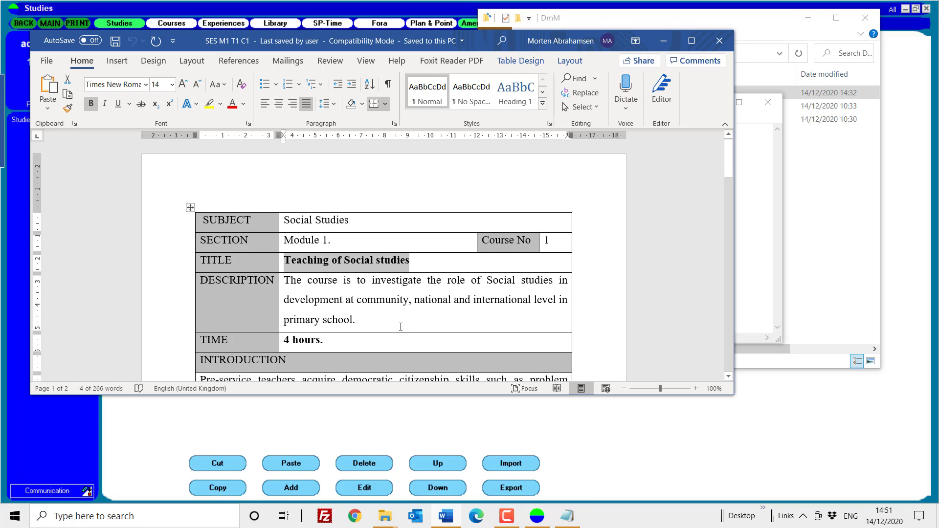
{"action": "left_click_drag", "start_coordinate": [367, 319], "coordinate": [299, 283]}
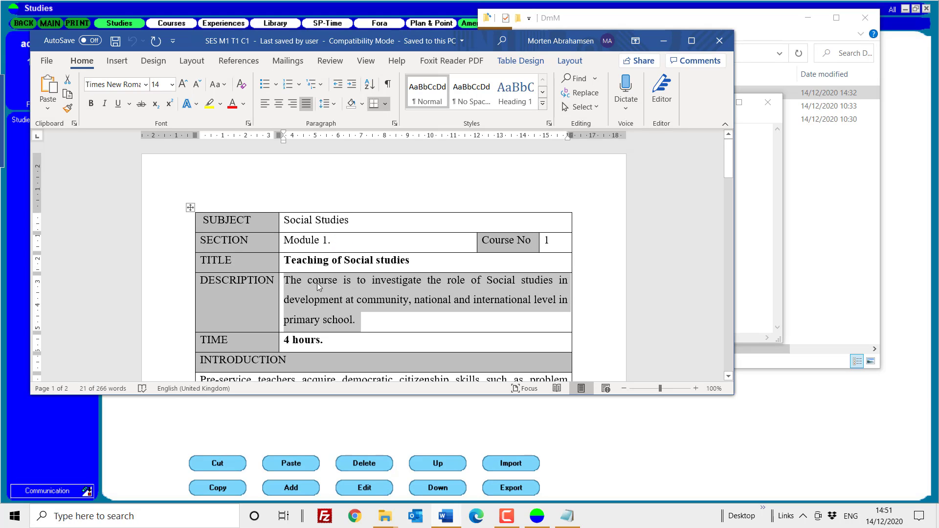
{"action": "key", "text": "ctrl+c"}
{"action": "key", "text": "alt+Tab"}
{"action": "key", "text": "ctrl+v"}
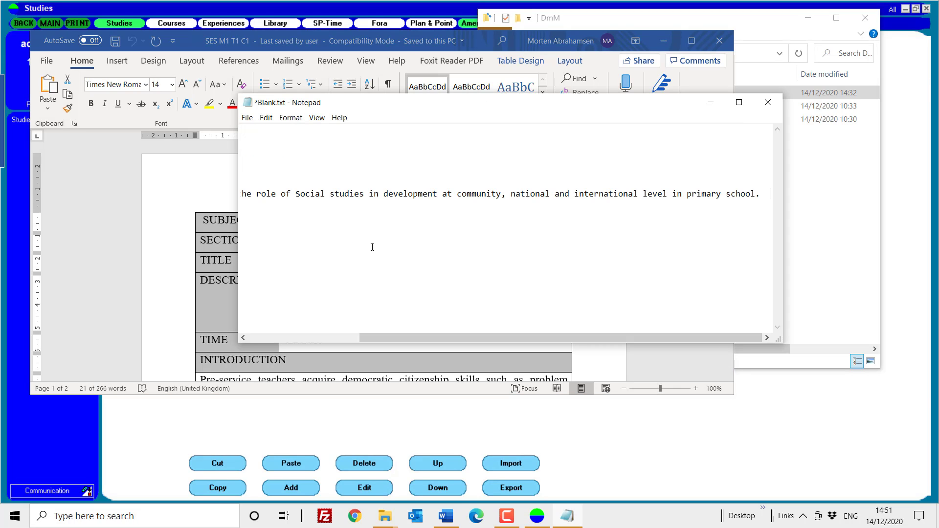
{"action": "key", "text": "Return"}
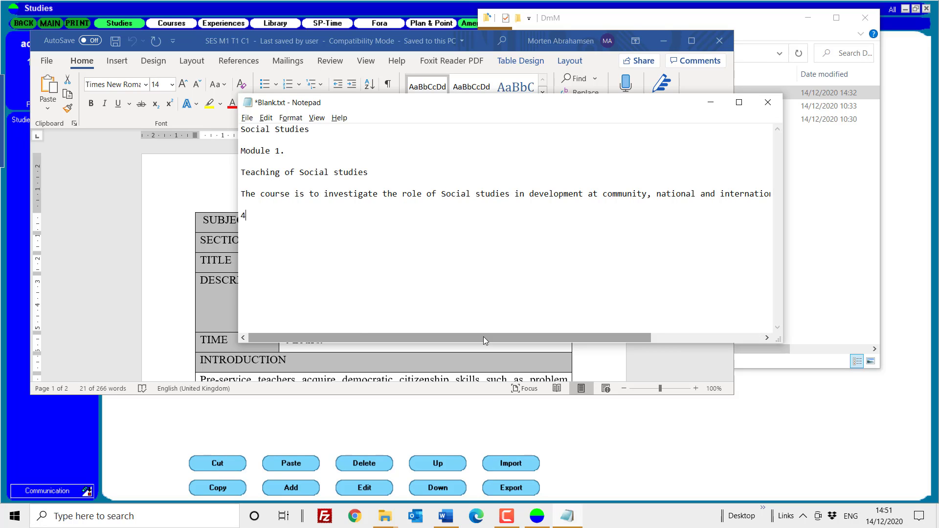
- Copy both introduction paragraphs from the Word document into Blank.txt, with a "--" separator line before and after them
{"action": "key", "text": "alt+Tab"}
{"action": "scroll", "coordinate": [486, 341], "scroll_direction": "down", "scroll_amount": 4}
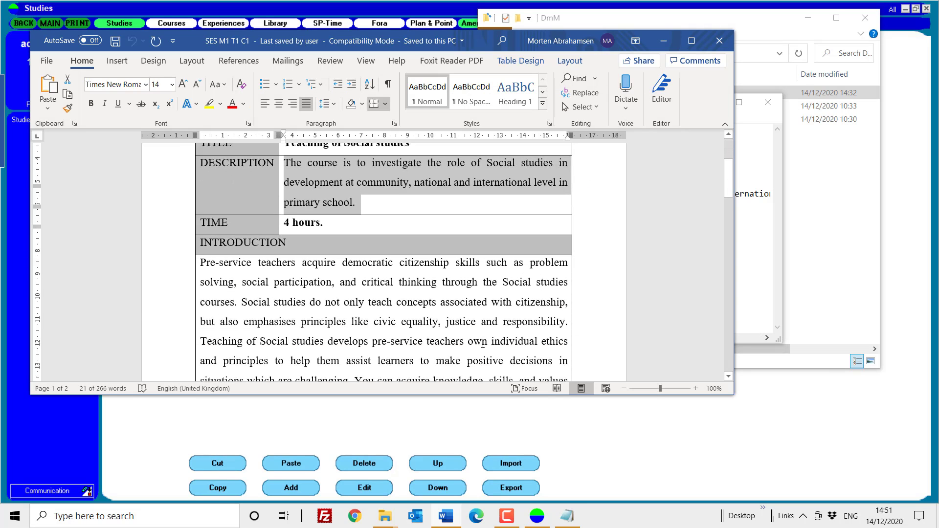
{"action": "scroll", "coordinate": [264, 365], "scroll_direction": "down", "scroll_amount": 1}
{"action": "scroll", "coordinate": [265, 365], "scroll_direction": "down", "scroll_amount": 2}
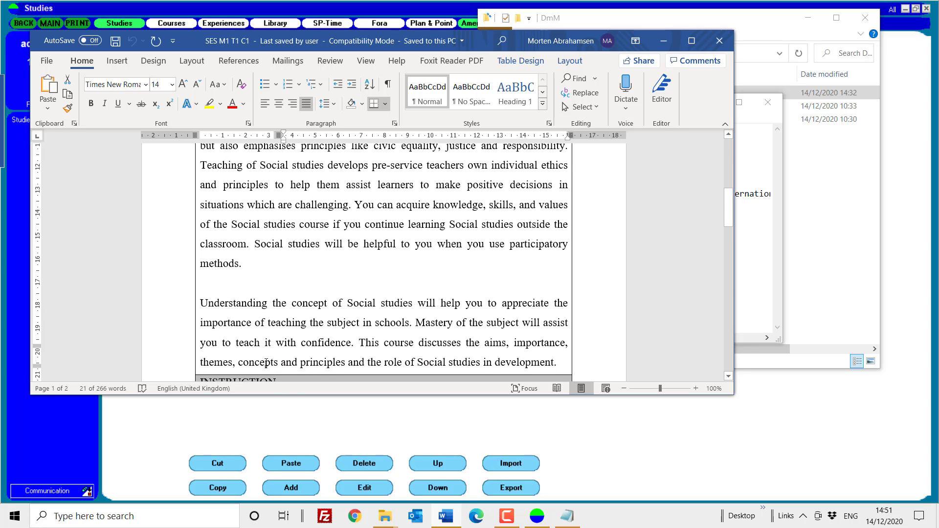
{"action": "left_click_drag", "start_coordinate": [559, 303], "coordinate": [197, 233]}
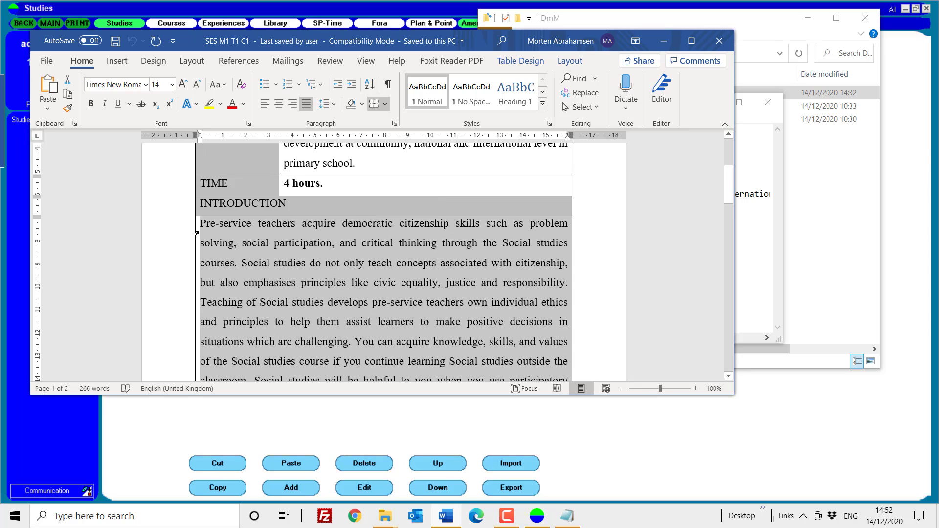
{"action": "key", "text": "alt+Tab"}
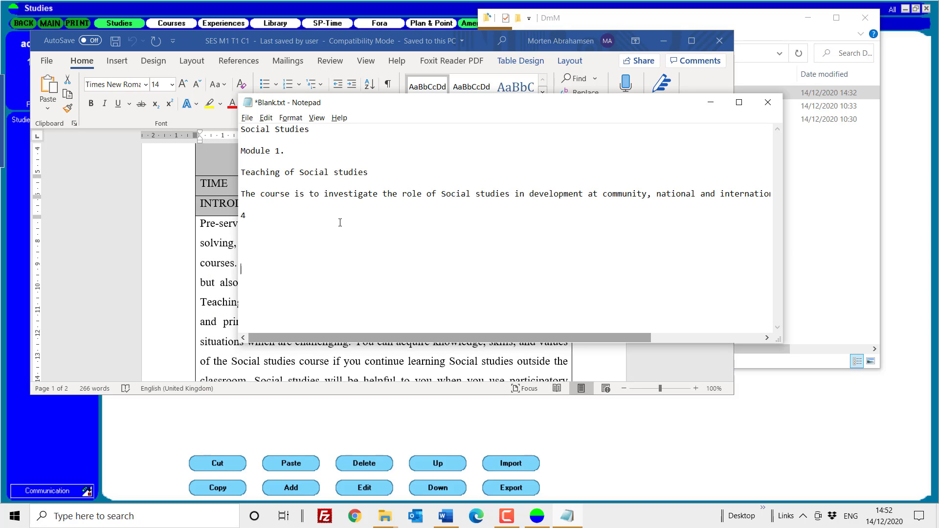
{"action": "key", "text": "ctrl+v"}
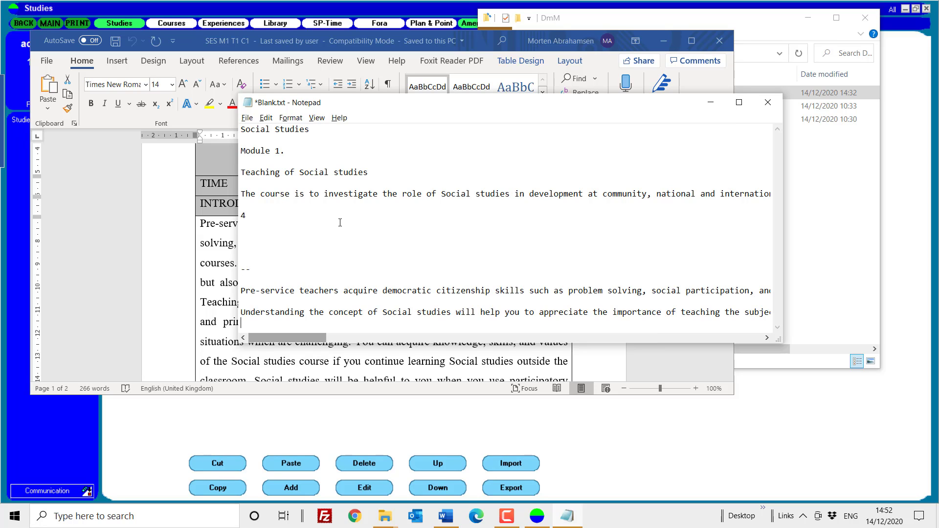
{"action": "type", "text": "--"}
{"action": "key", "text": "Return"}
{"action": "key", "text": "Return"}
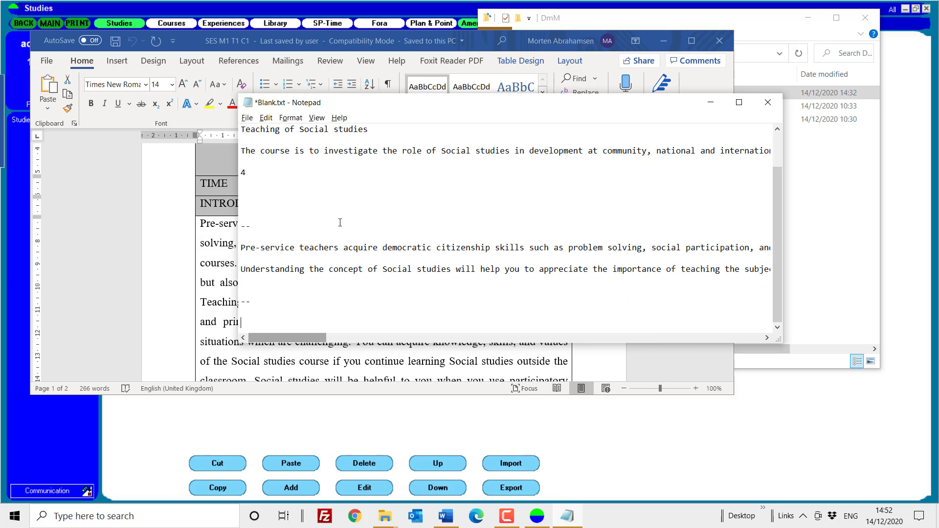
- Copy all parts of the Instruction section from the Word document into Blank.txt below the second "--" separator
{"action": "key", "text": "alt+Tab"}
{"action": "scroll", "coordinate": [328, 308], "scroll_direction": "down", "scroll_amount": 2}
{"action": "scroll", "coordinate": [328, 308], "scroll_direction": "down", "scroll_amount": 6}
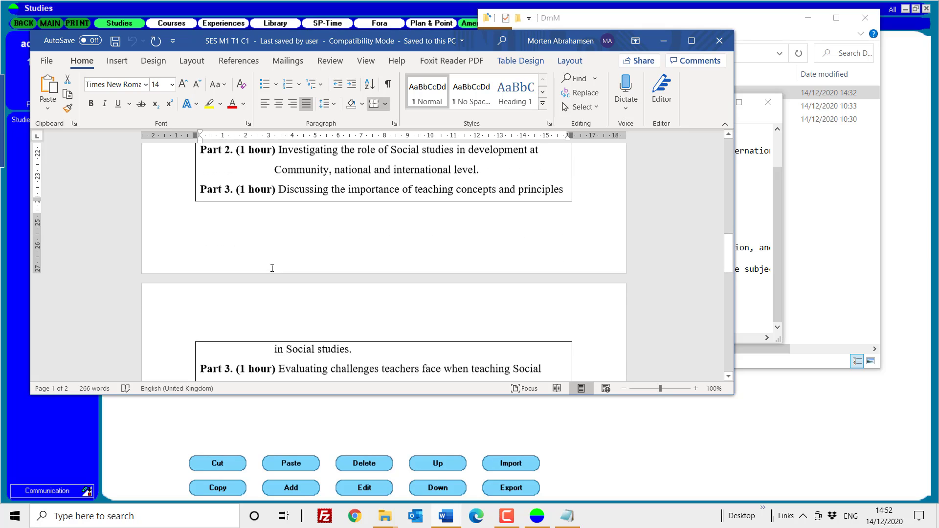
{"action": "scroll", "coordinate": [209, 222], "scroll_direction": "up", "scroll_amount": 2}
{"action": "left_click_drag", "start_coordinate": [202, 215], "coordinate": [551, 277]}
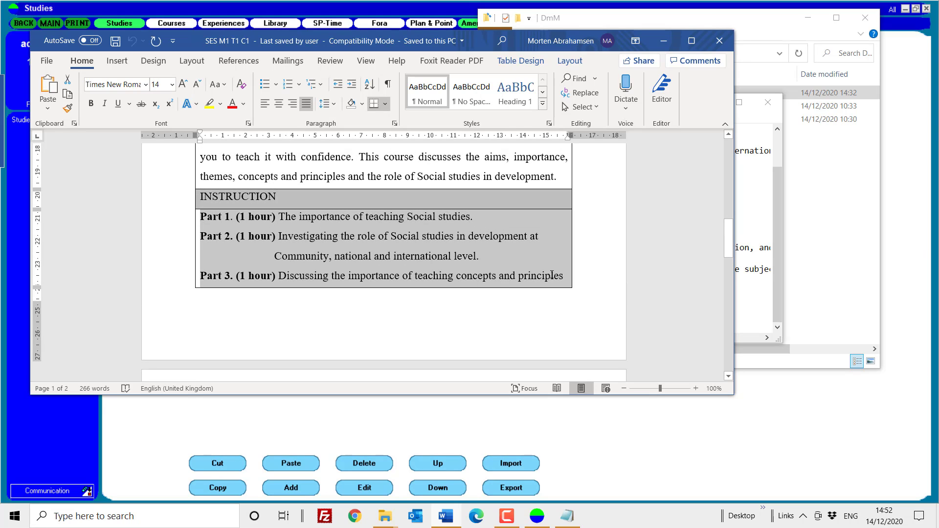
{"action": "key", "text": "alt+Tab"}
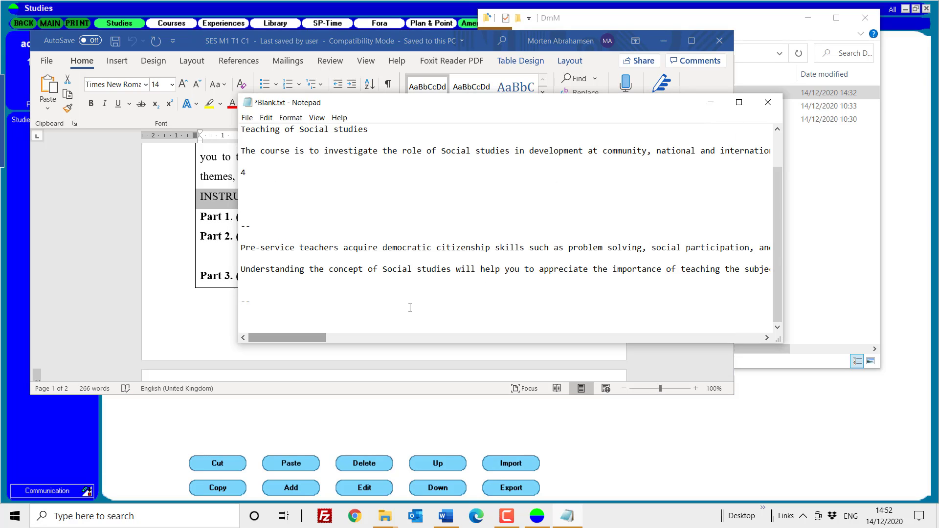
{"action": "key", "text": "ctrl+v"}
{"action": "key", "text": "Return"}
{"action": "key", "text": "Return"}
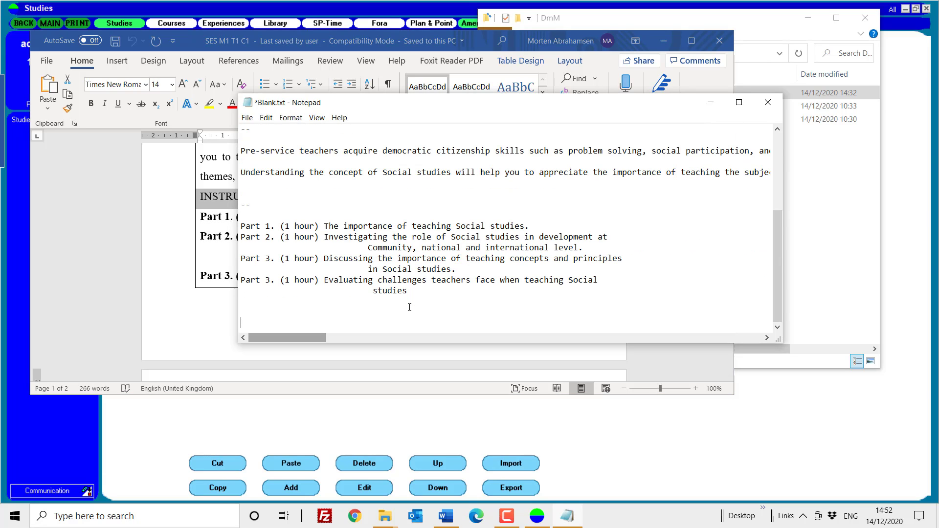
- Copy the file entry and its source from the Word document into Blank.txt, below another "--" separator line
{"action": "key", "text": "alt+Tab"}
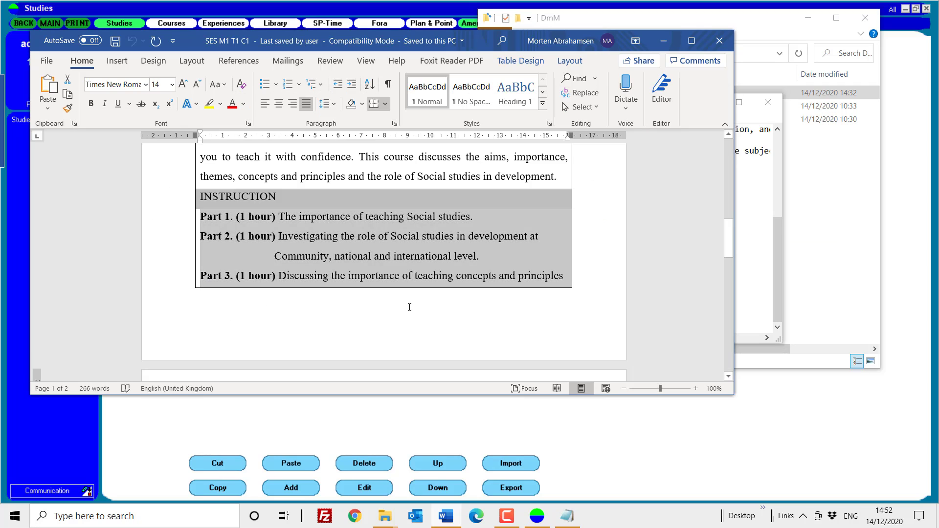
{"action": "scroll", "coordinate": [406, 306], "scroll_direction": "down", "scroll_amount": 1}
{"action": "scroll", "coordinate": [407, 306], "scroll_direction": "down", "scroll_amount": 5}
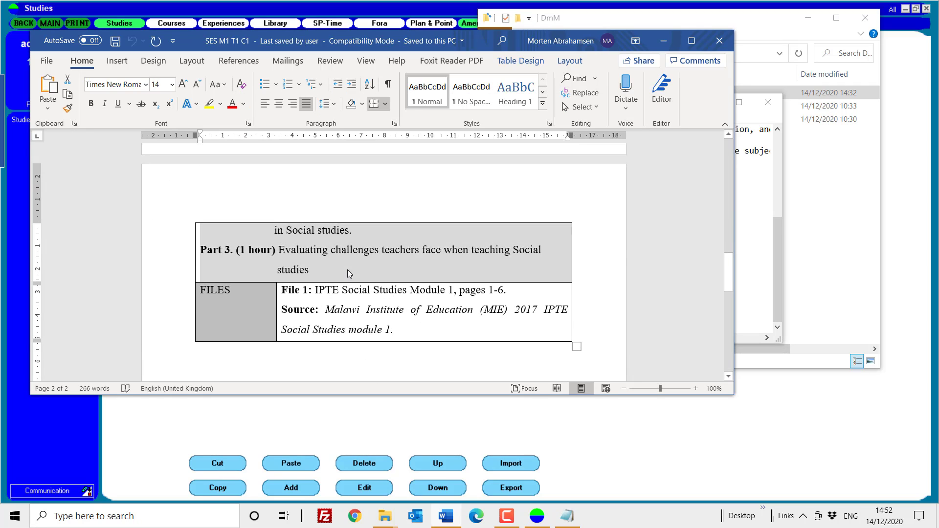
{"action": "left_click", "coordinate": [331, 274]}
{"action": "left_click_drag", "start_coordinate": [331, 273], "coordinate": [272, 230]}
{"action": "key", "text": "alt+Tab"}
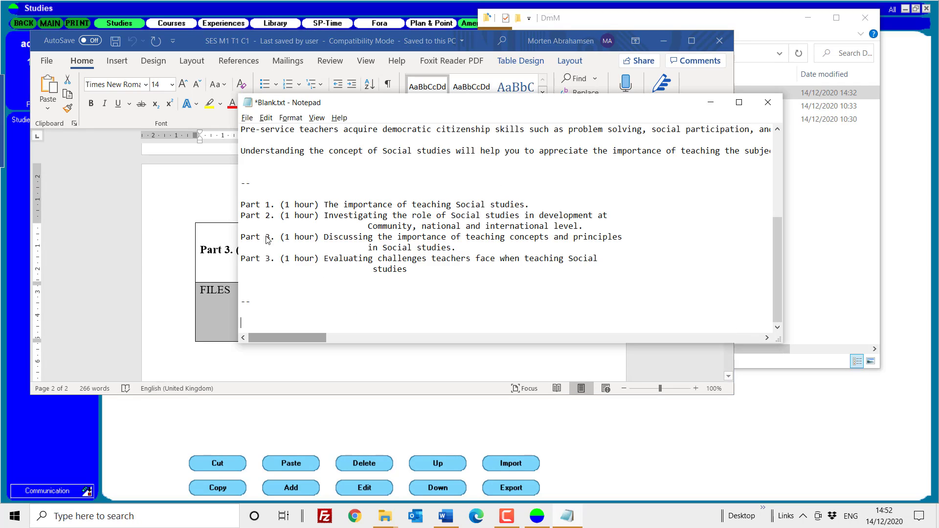
{"action": "key", "text": "alt+Tab"}
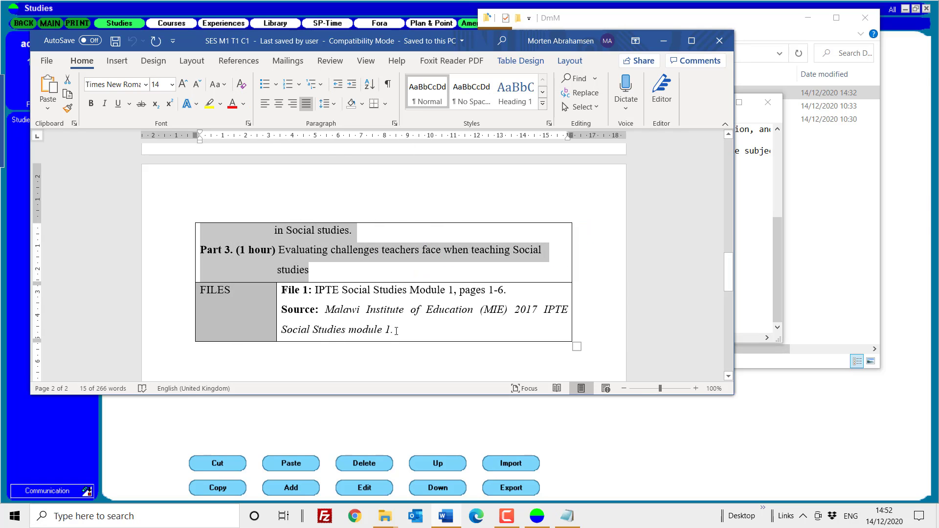
{"action": "left_click_drag", "start_coordinate": [396, 331], "coordinate": [282, 289]}
{"action": "key", "text": "alt+Tab"}
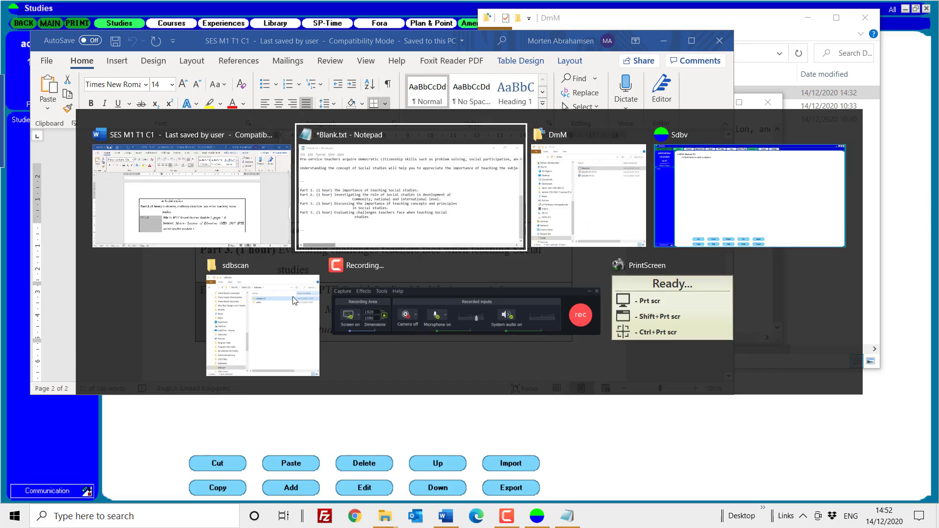
{"action": "key", "text": "ctrl+v"}
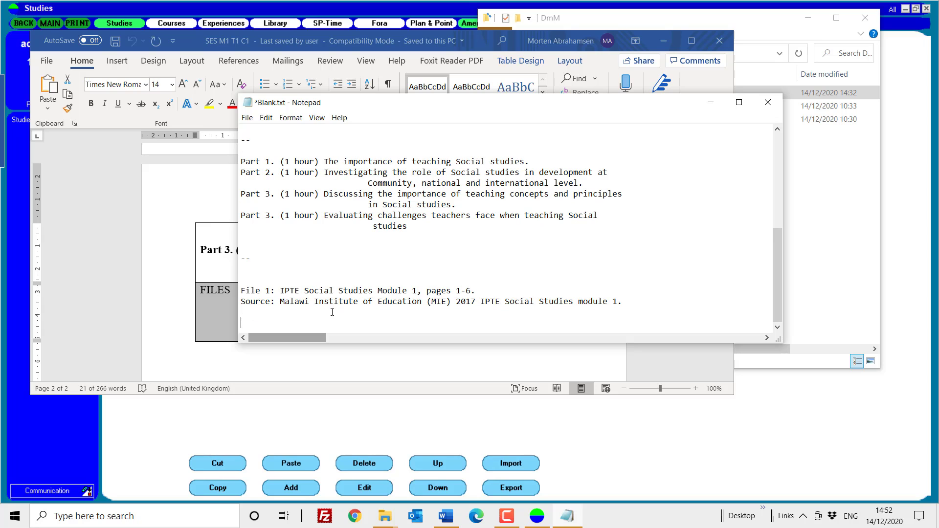
- Copy the subject name "Social Studies" from the beginning of Blank.txt, with the Word document minimized
{"action": "scroll", "coordinate": [371, 257], "scroll_direction": "up", "scroll_amount": 6}
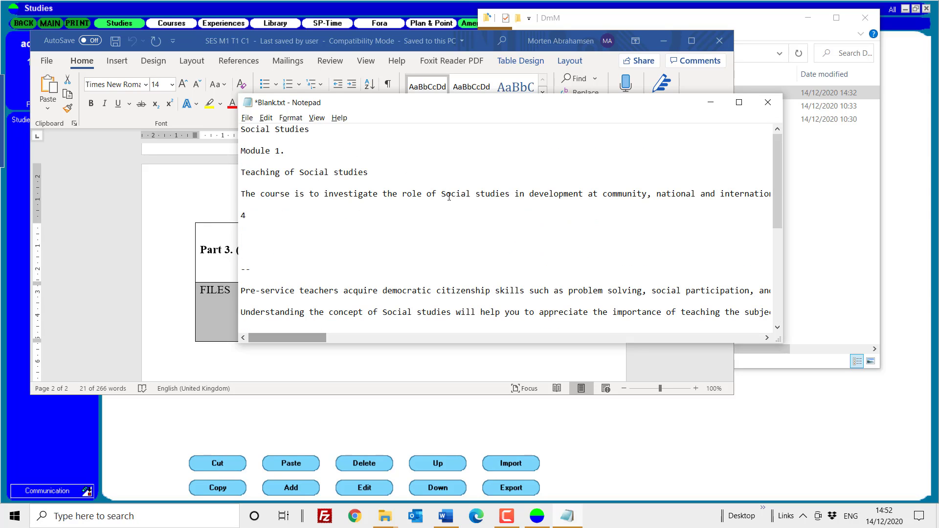
{"action": "left_click", "coordinate": [664, 40]}
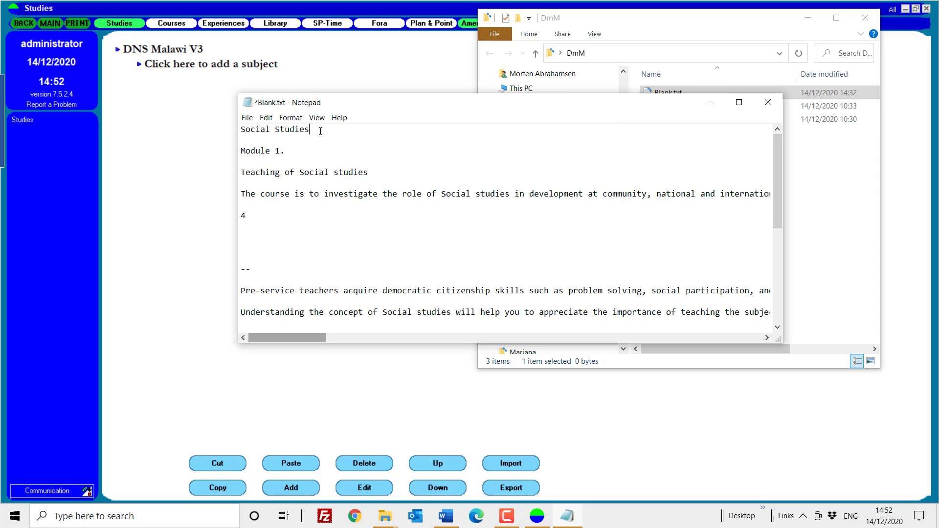
{"action": "left_click_drag", "start_coordinate": [310, 129], "coordinate": [241, 131]}
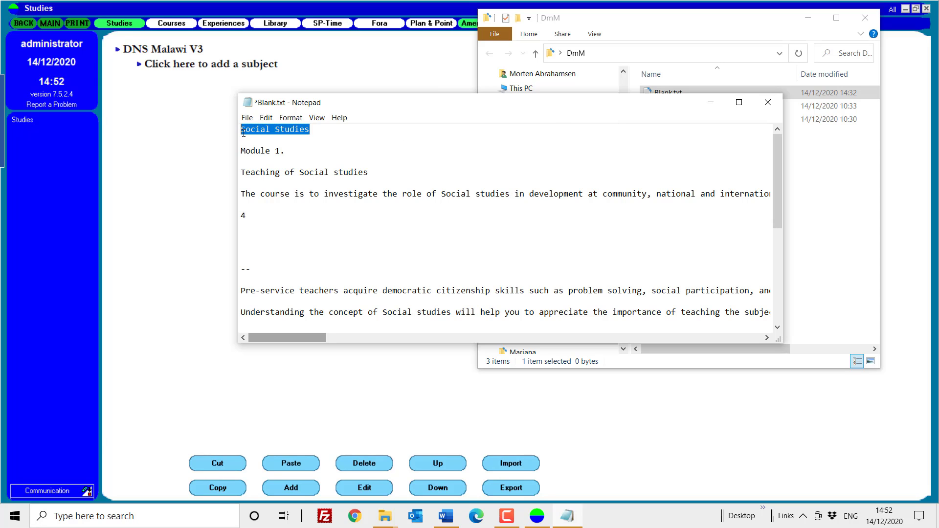
{"action": "key", "text": "alt+Tab"}
{"action": "key", "text": "alt+Tab"}
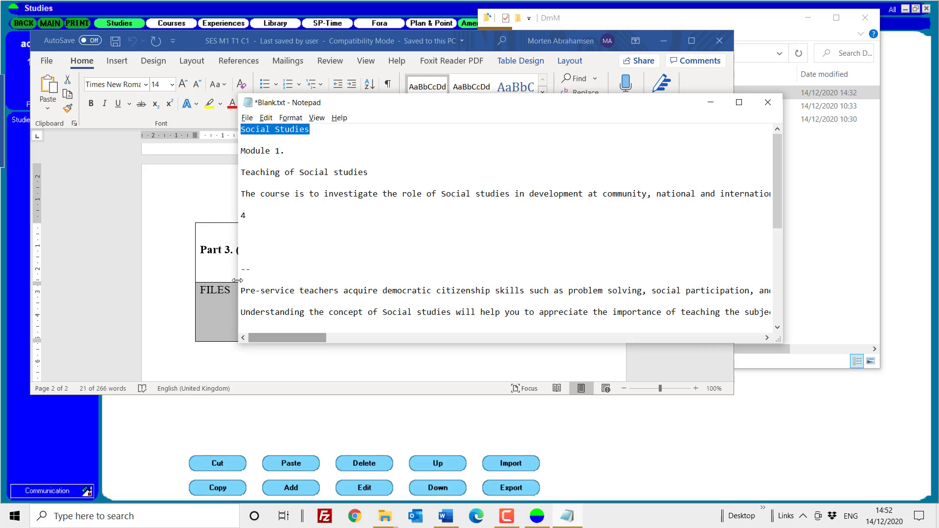
- Add the subject Social Studies to the class DNS Malawi V3, marked as ready, with 30 hours and 30 points
{"action": "left_click", "coordinate": [168, 414]}
{"action": "left_click", "coordinate": [218, 69]}
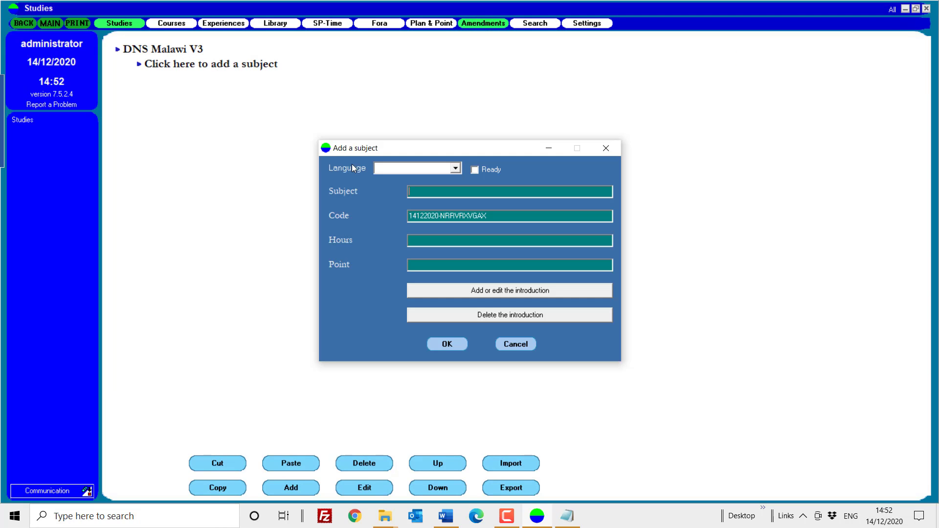
{"action": "left_click", "coordinate": [473, 170]}
{"action": "left_click", "coordinate": [435, 191]}
{"action": "key", "text": "ctrl+v"}
{"action": "type", "text": "30"}
{"action": "left_click", "coordinate": [467, 265]}
{"action": "type", "text": "30"}
{"action": "left_click", "coordinate": [443, 344]}
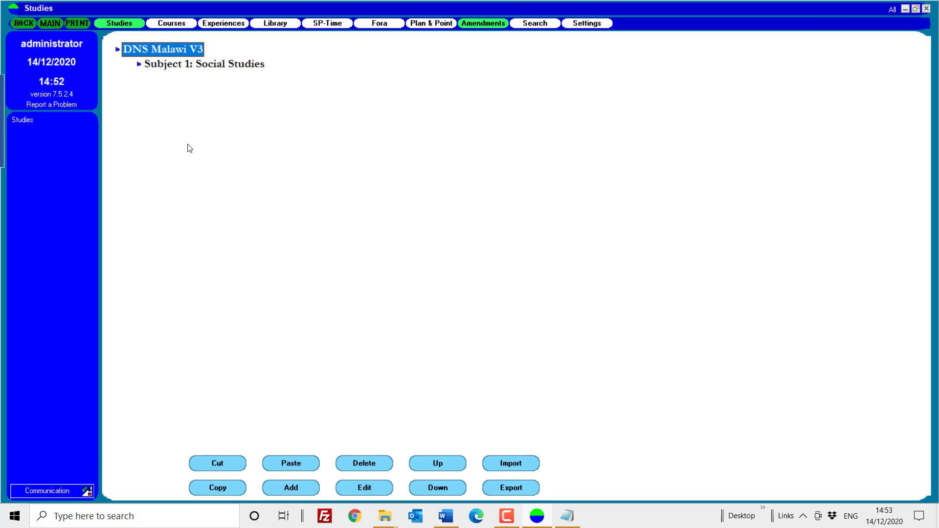
- Add the section "Module 1" under the subject Social Studies, marked as ready, with 10 hours and 10 points
{"action": "left_click", "coordinate": [139, 66]}
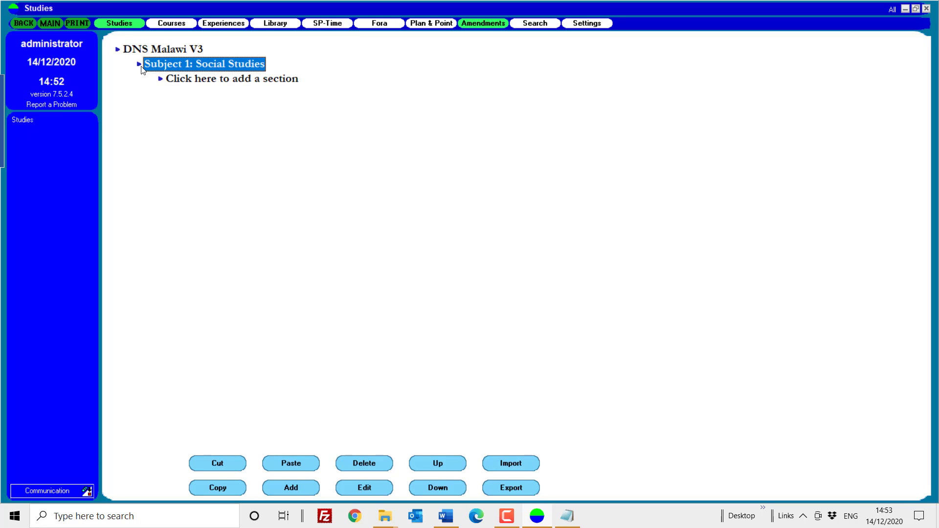
{"action": "left_click", "coordinate": [195, 81]}
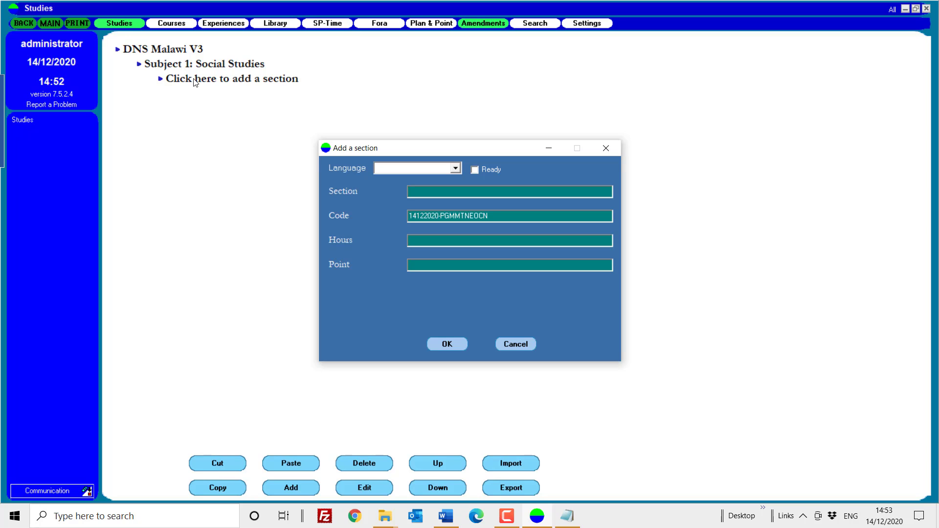
{"action": "key", "text": "alt+Tab"}
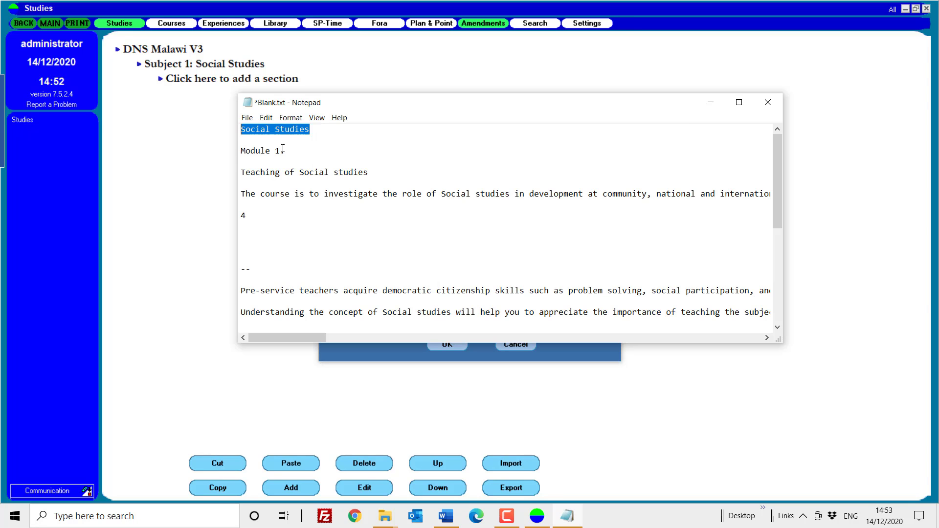
{"action": "left_click_drag", "start_coordinate": [283, 149], "coordinate": [240, 153]}
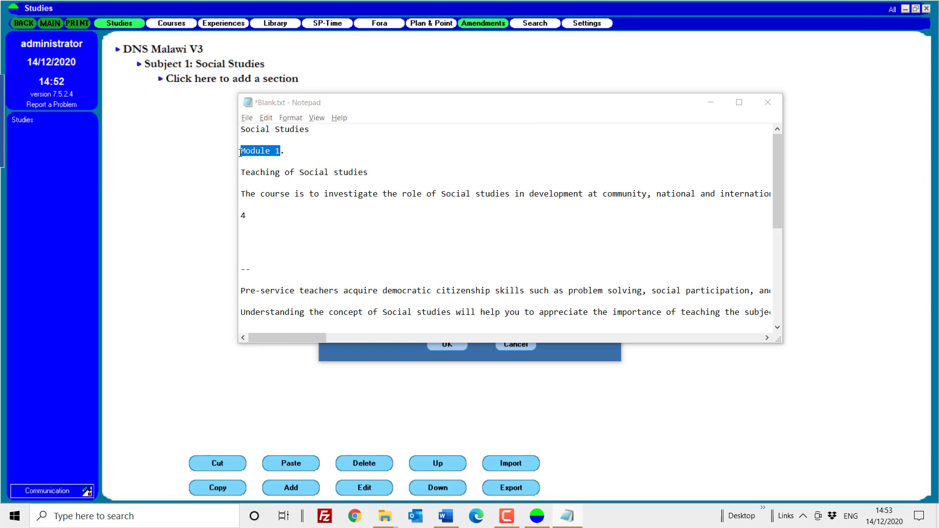
{"action": "type", "text": "Module 1"}
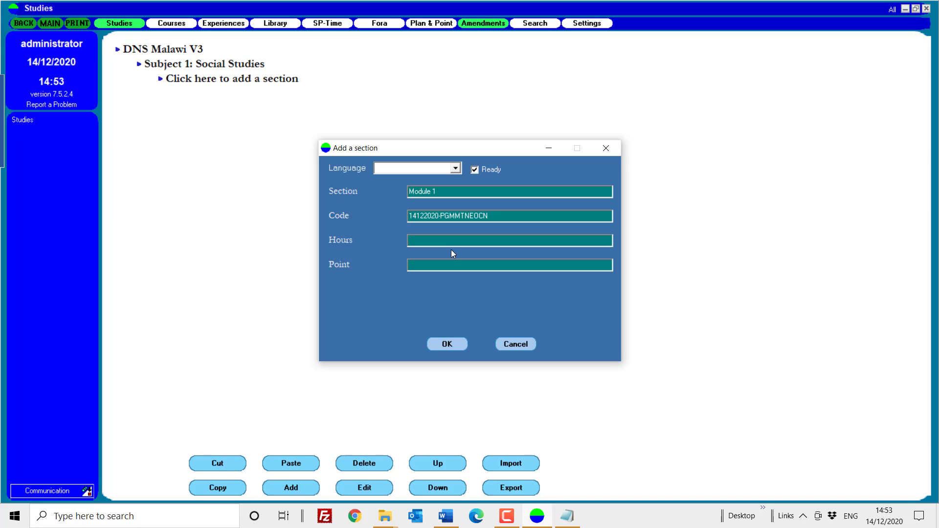
{"action": "type", "text": "10"}
{"action": "left_click", "coordinate": [453, 269]}
{"action": "type", "text": "10"}
{"action": "left_click", "coordinate": [448, 346]}
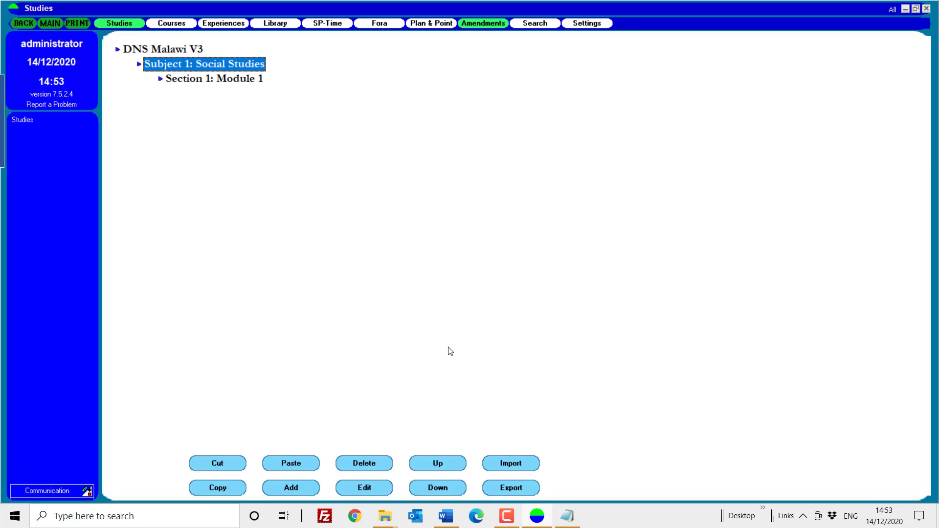
- Start a new task in the Module 1 section, marked as ready and titled "Teaching of Social studies" from Blank.txt
{"action": "double_click", "coordinate": [163, 81]}
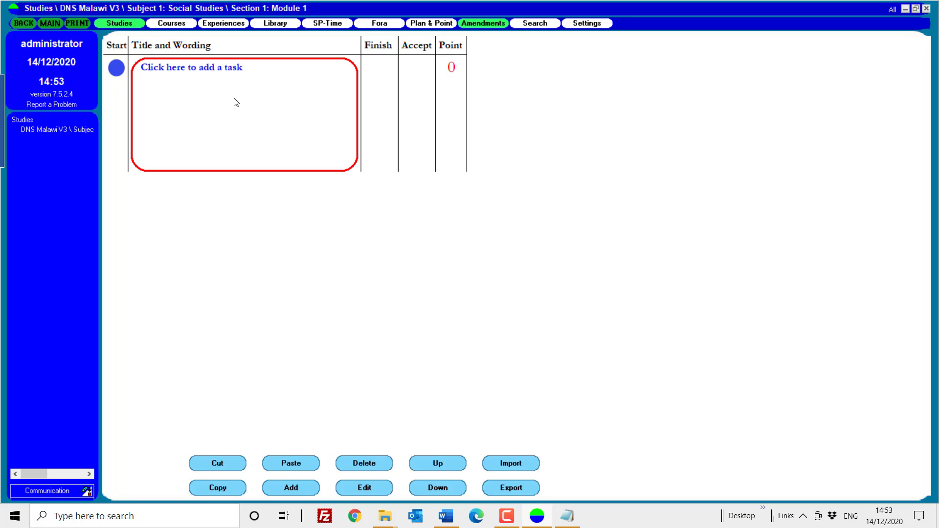
{"action": "left_click", "coordinate": [203, 71]}
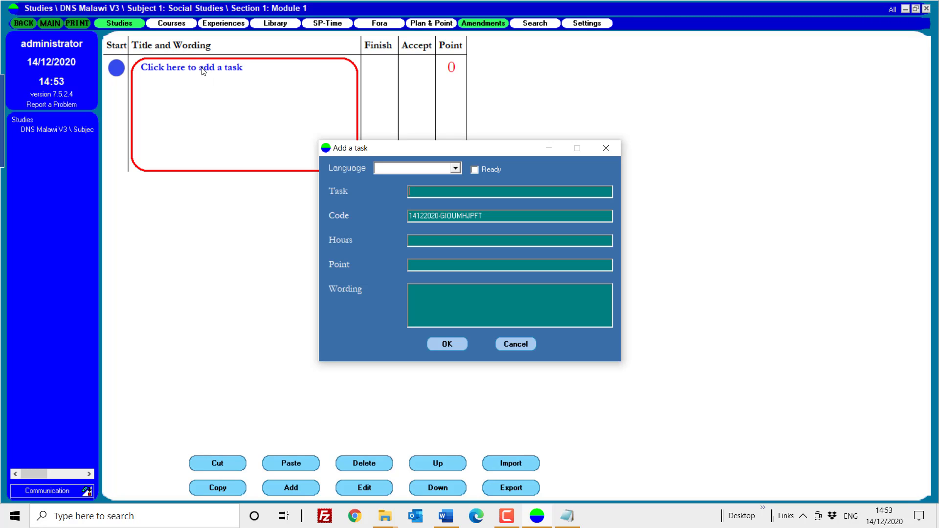
{"action": "key", "text": "alt+Tab"}
{"action": "left_click_drag", "start_coordinate": [372, 172], "coordinate": [240, 177]}
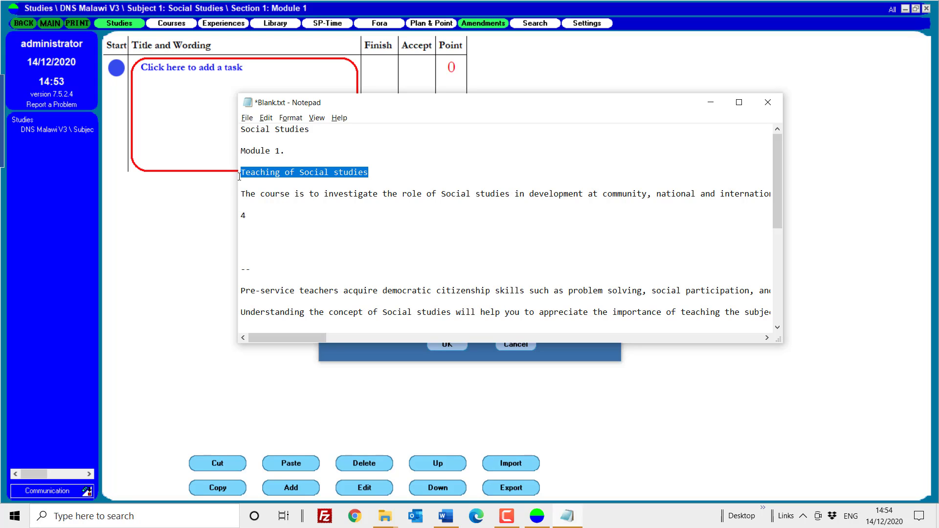
{"action": "key", "text": "ctrl+c"}
{"action": "key", "text": "alt+Tab"}
{"action": "key", "text": "ctrl+v"}
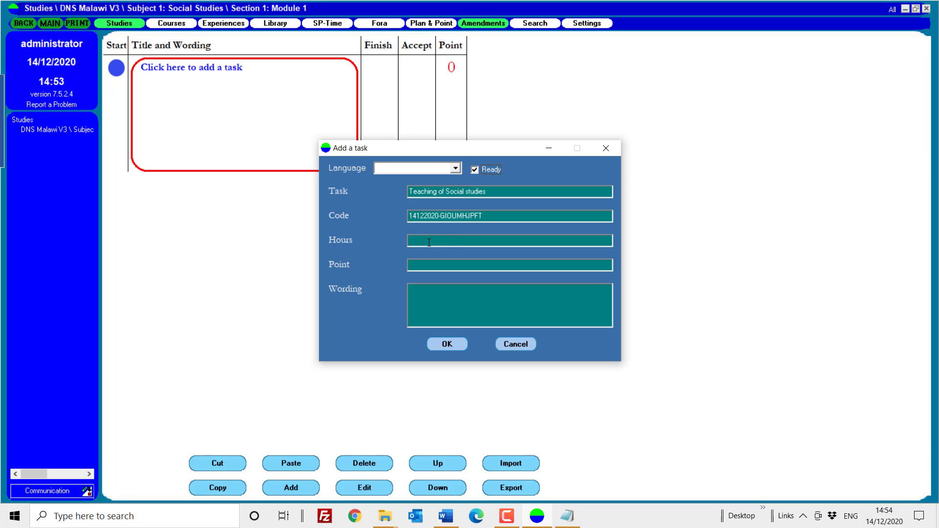
- Give the task 4 hours and 4 points, copy the course description from Blank.txt as its wording, and save it
{"action": "type", "text": "4"}
{"action": "left_click", "coordinate": [433, 265]}
{"action": "type", "text": "4"}
{"action": "key", "text": "alt+Tab"}
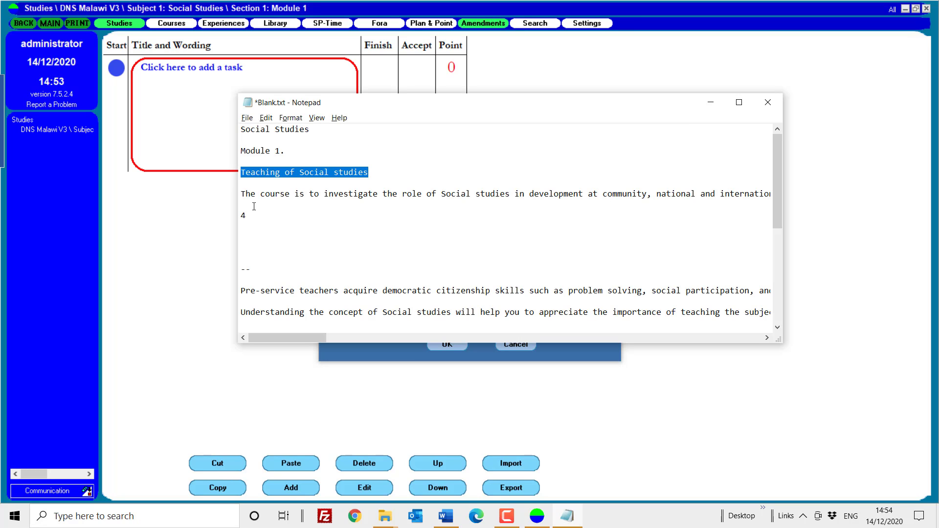
{"action": "left_click_drag", "start_coordinate": [243, 196], "coordinate": [781, 194]}
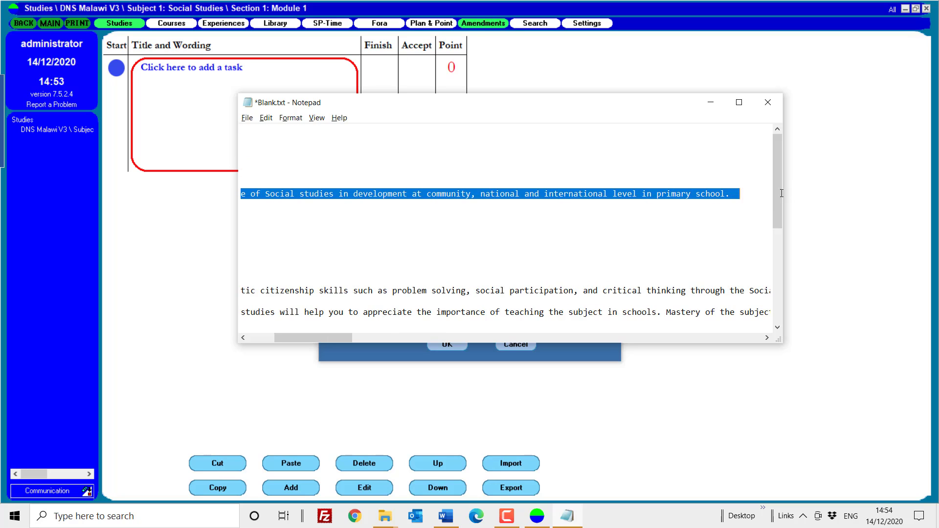
{"action": "key", "text": "alt+Tab"}
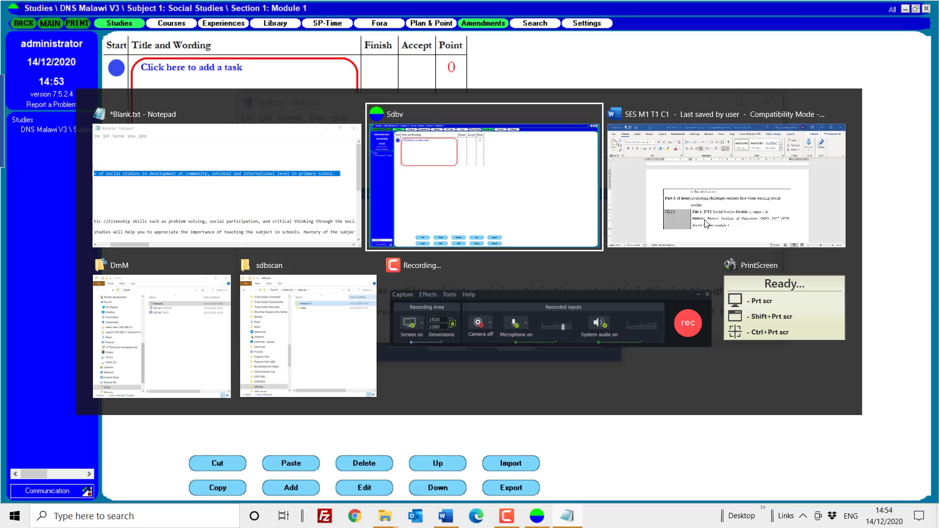
{"action": "left_click", "coordinate": [454, 311]}
{"action": "key", "text": "ctrl+v"}
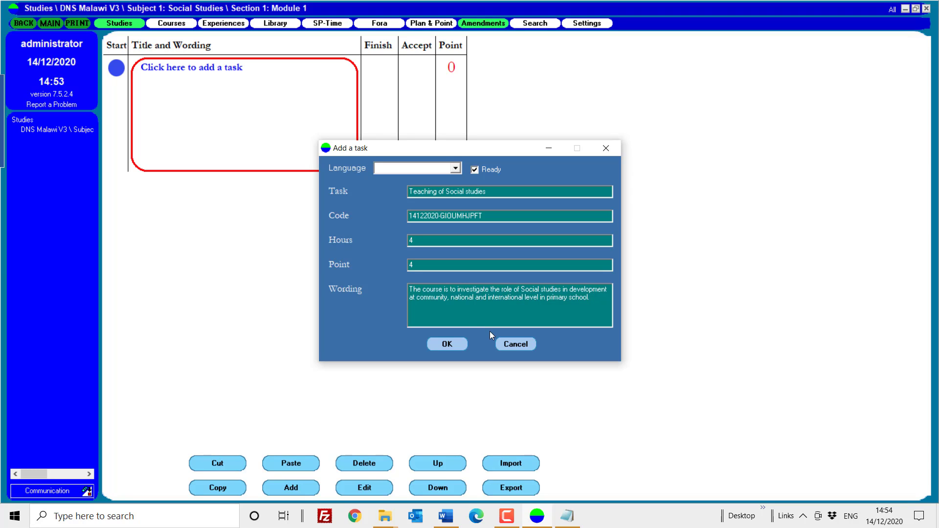
{"action": "left_click", "coordinate": [446, 344]}
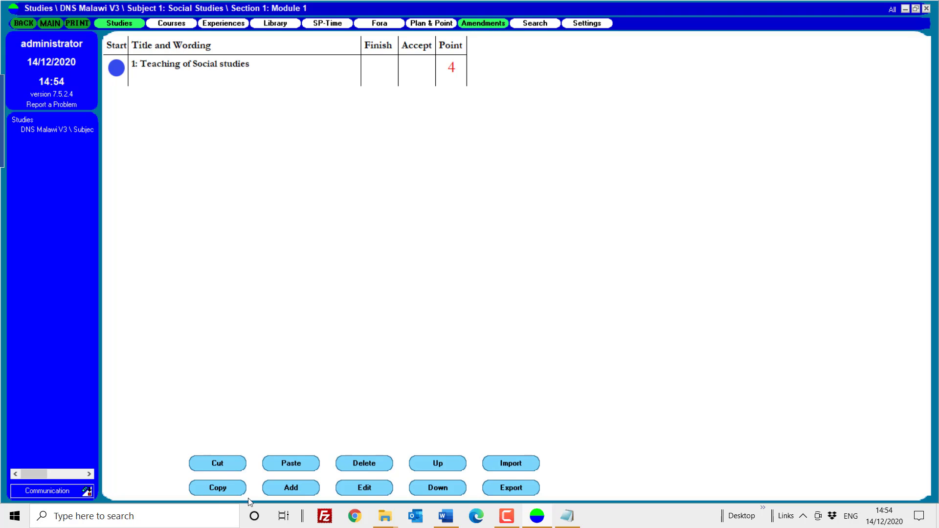
- Open the task Teaching of Social studies and copy both introduction paragraphs from Blank.txt into its Introduction
{"action": "left_click", "coordinate": [116, 69]}
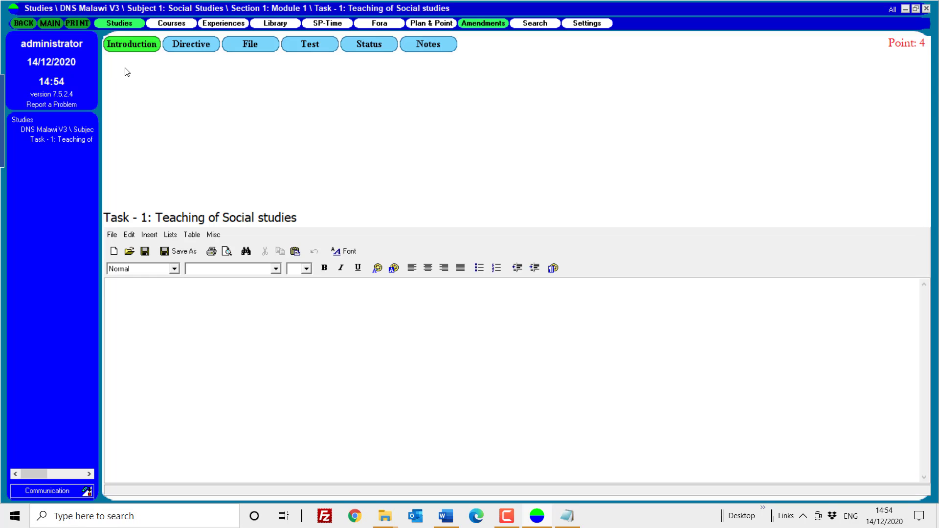
{"action": "left_click", "coordinate": [186, 325]}
{"action": "left_click", "coordinate": [567, 516]}
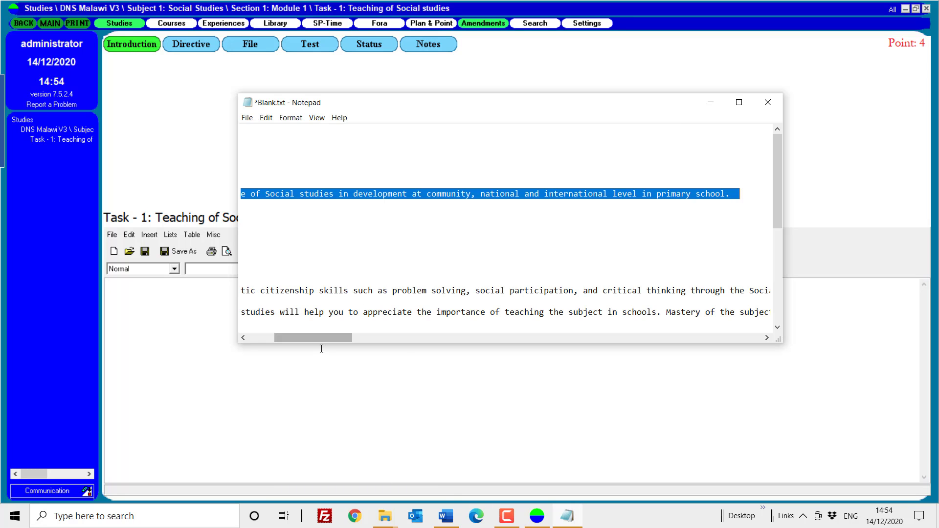
{"action": "left_click_drag", "start_coordinate": [317, 337], "coordinate": [242, 331]}
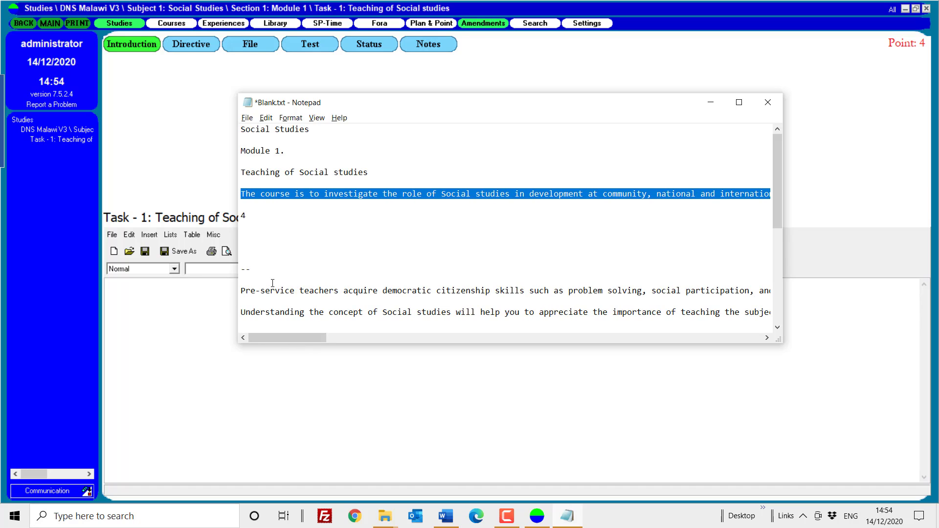
{"action": "scroll", "coordinate": [270, 283], "scroll_direction": "down", "scroll_amount": 1}
{"action": "left_click", "coordinate": [242, 258]}
{"action": "left_click_drag", "start_coordinate": [242, 258], "coordinate": [255, 292]}
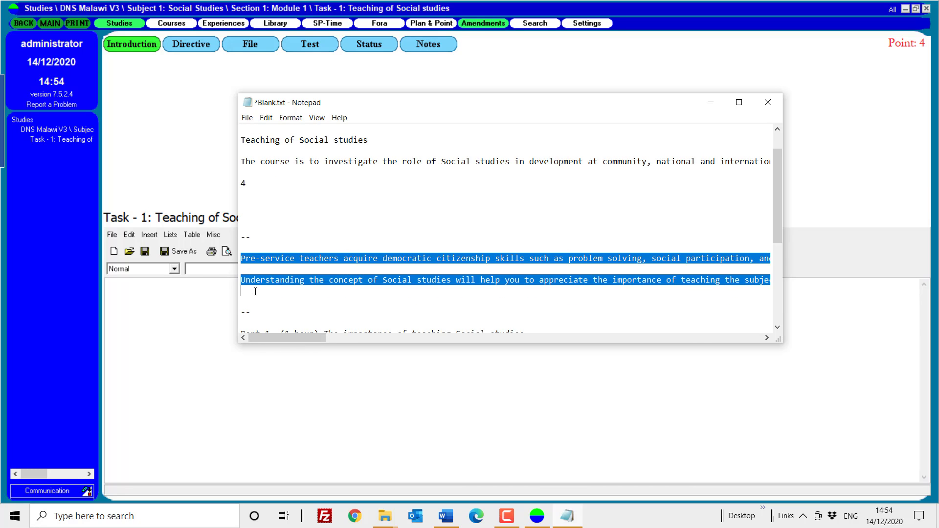
{"action": "left_click", "coordinate": [146, 330]}
{"action": "key", "text": "ctrl+v"}
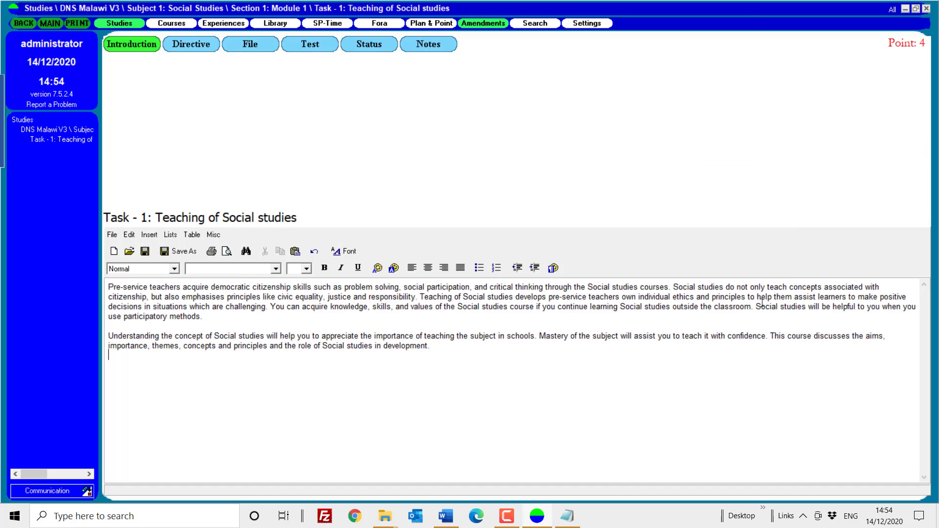
- Split the first introduction paragraph before "You can acquire knowledge", with a blank line in between
{"action": "left_click", "coordinate": [272, 306]}
{"action": "key", "text": "Return"}
{"action": "key", "text": "Return"}
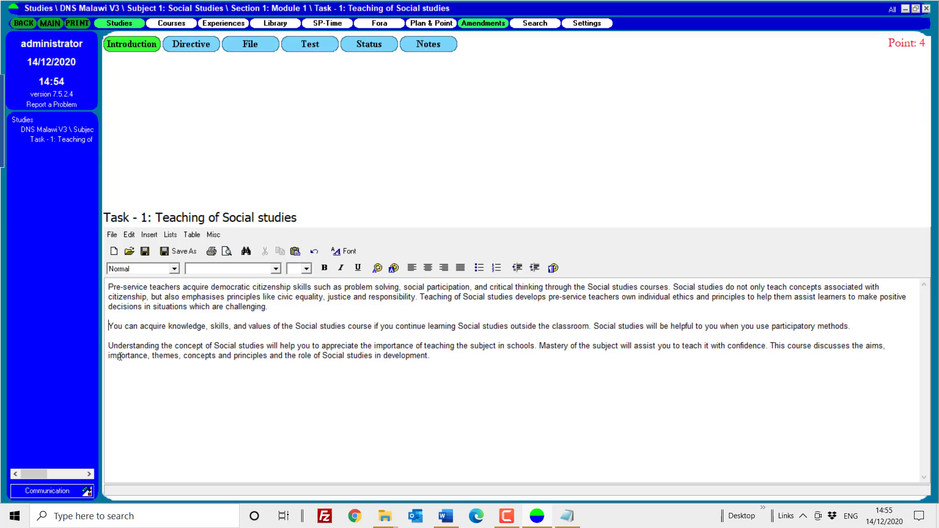
- Try bold formatting on the word "Mastery" in the last introduction paragraph and remove it again
{"action": "left_click_drag", "start_coordinate": [538, 346], "coordinate": [568, 346]}
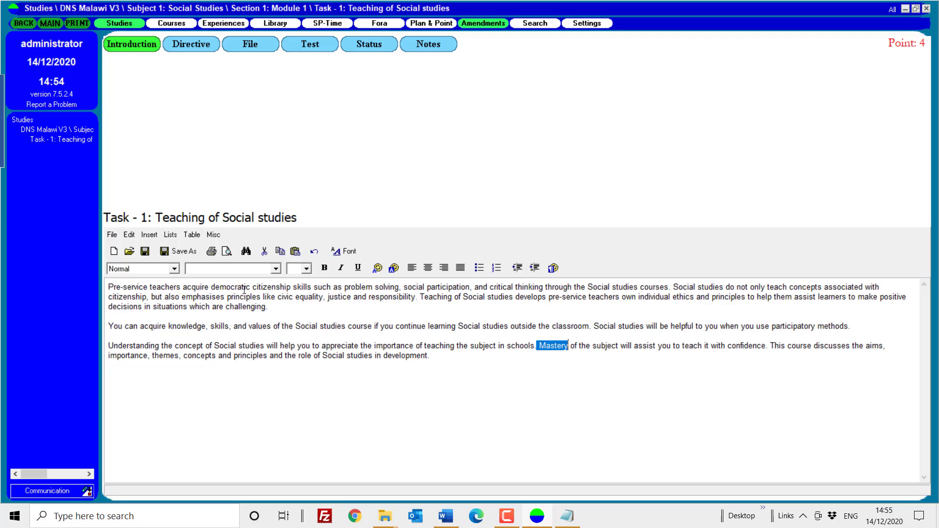
{"action": "left_click", "coordinate": [324, 268]}
{"action": "left_click", "coordinate": [324, 268]}
{"action": "left_click", "coordinate": [389, 363]}
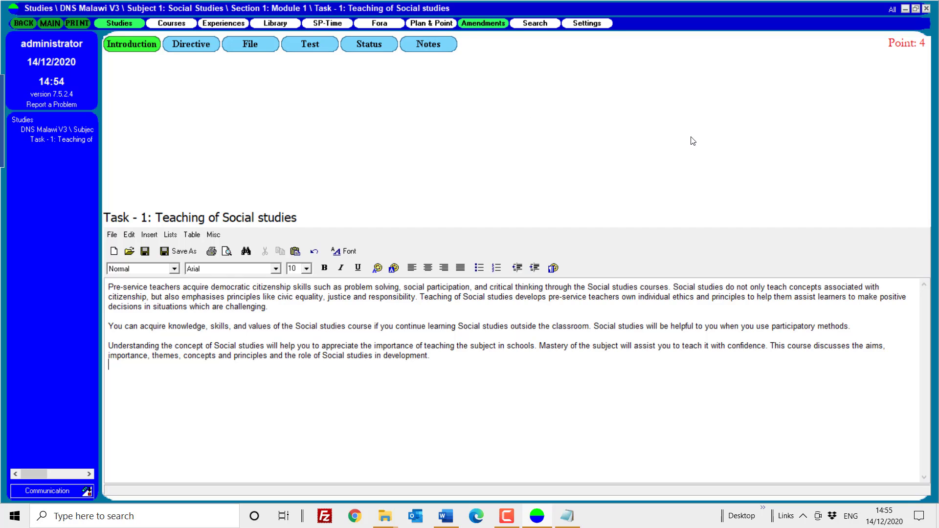
{"action": "right_click", "coordinate": [289, 138]}
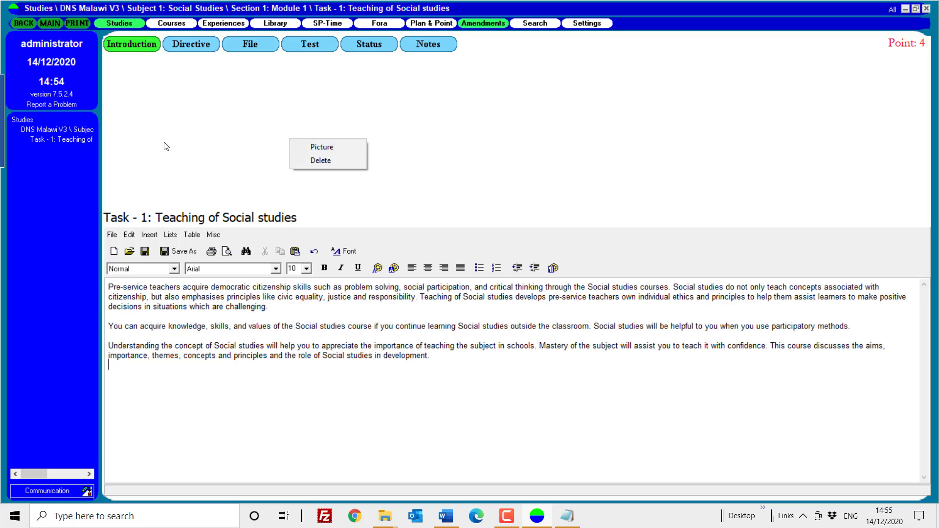
{"action": "right_click", "coordinate": [138, 129]}
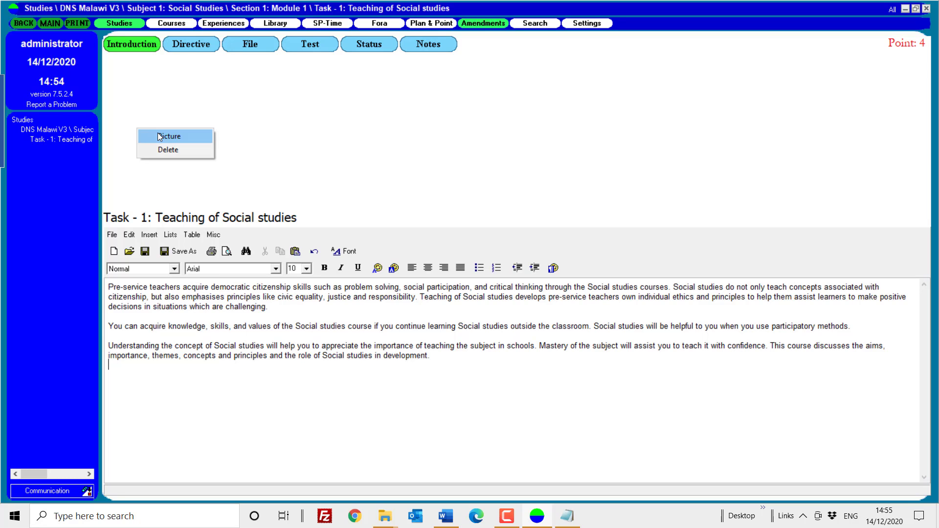
{"action": "left_click", "coordinate": [158, 133]}
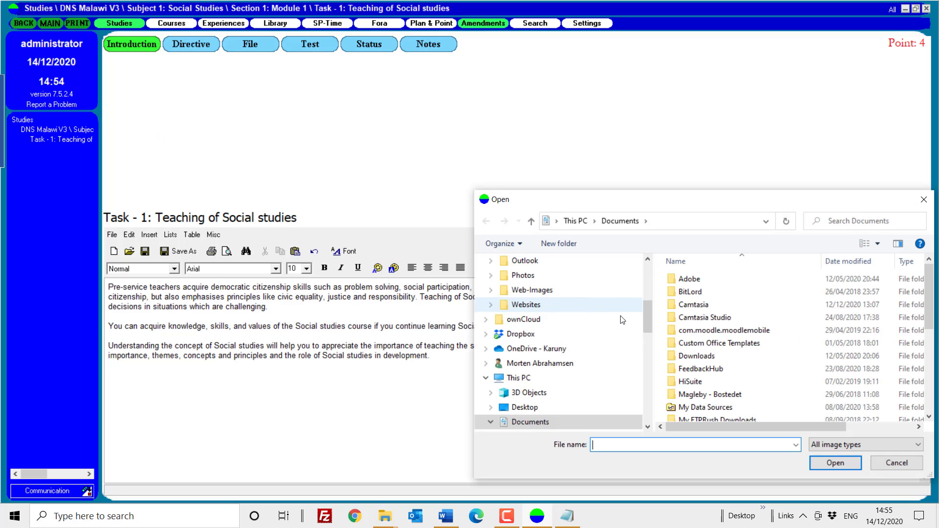
{"action": "scroll", "coordinate": [695, 363], "scroll_direction": "down", "scroll_amount": 2}
{"action": "scroll", "coordinate": [695, 363], "scroll_direction": "down", "scroll_amount": 1}
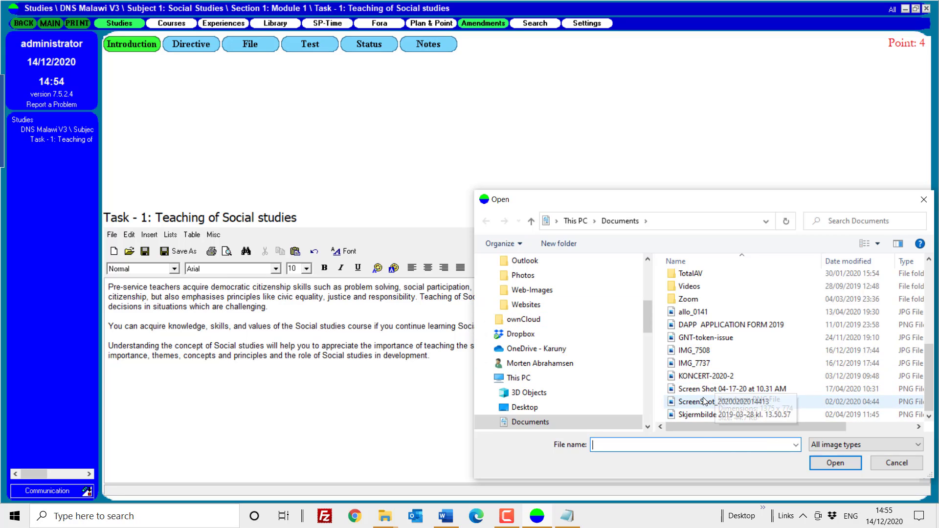
{"action": "left_click_drag", "start_coordinate": [703, 425], "coordinate": [733, 427]}
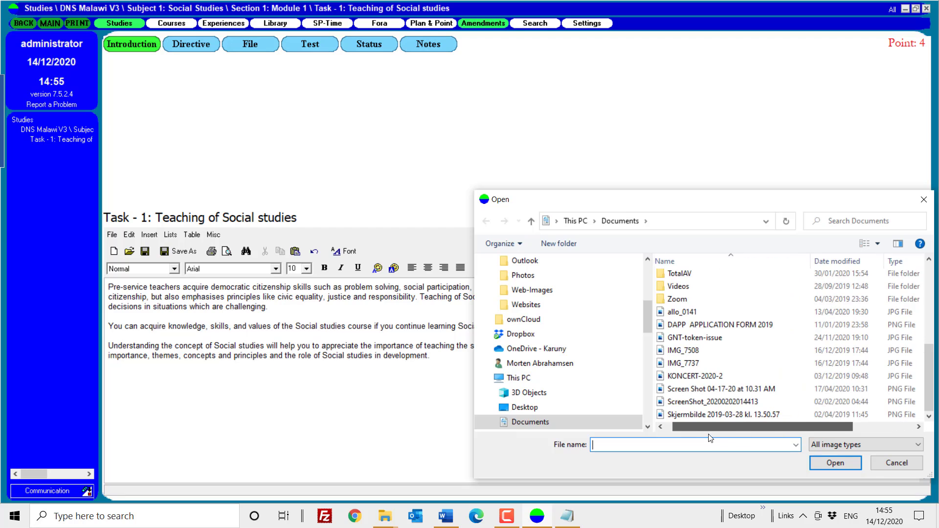
{"action": "left_click", "coordinate": [898, 463]}
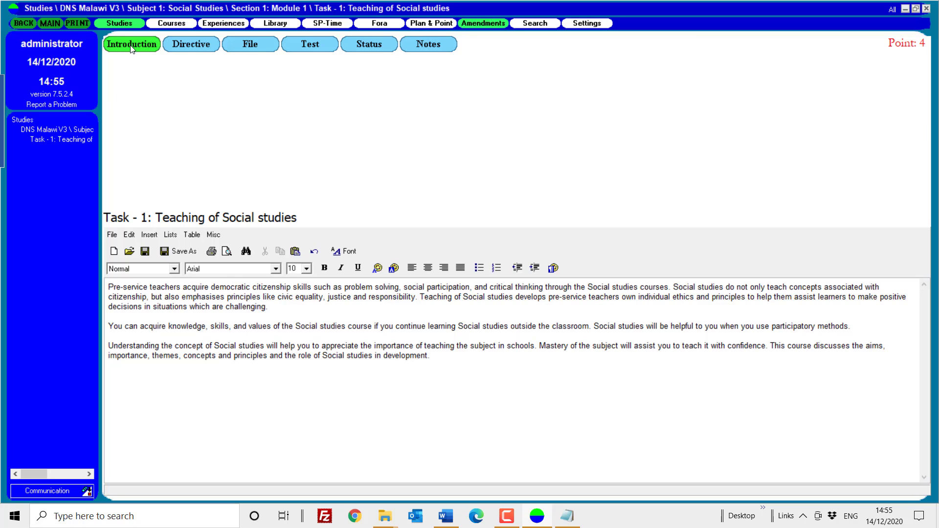
- Copy the four timed parts from Blank.txt into the task's Directive
{"action": "left_click", "coordinate": [190, 45]}
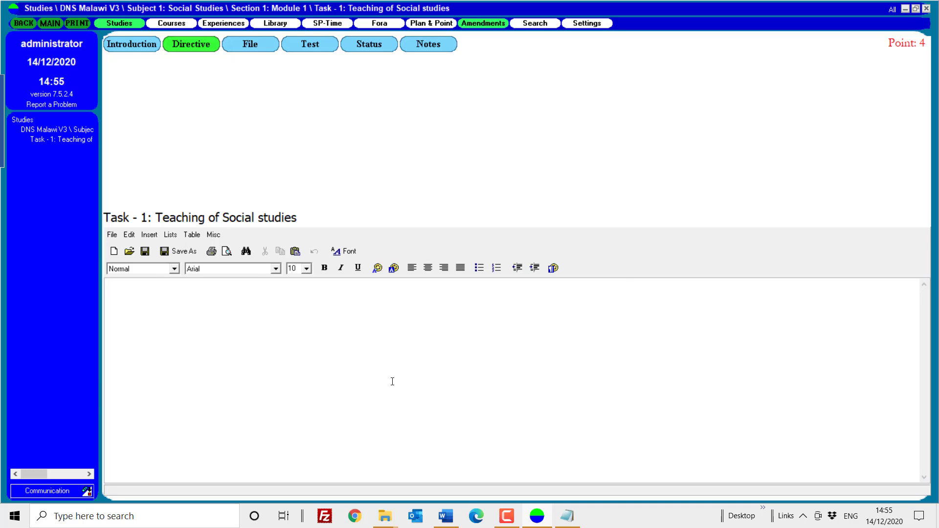
{"action": "key", "text": "alt+Tab"}
{"action": "scroll", "coordinate": [281, 281], "scroll_direction": "down", "scroll_amount": 2}
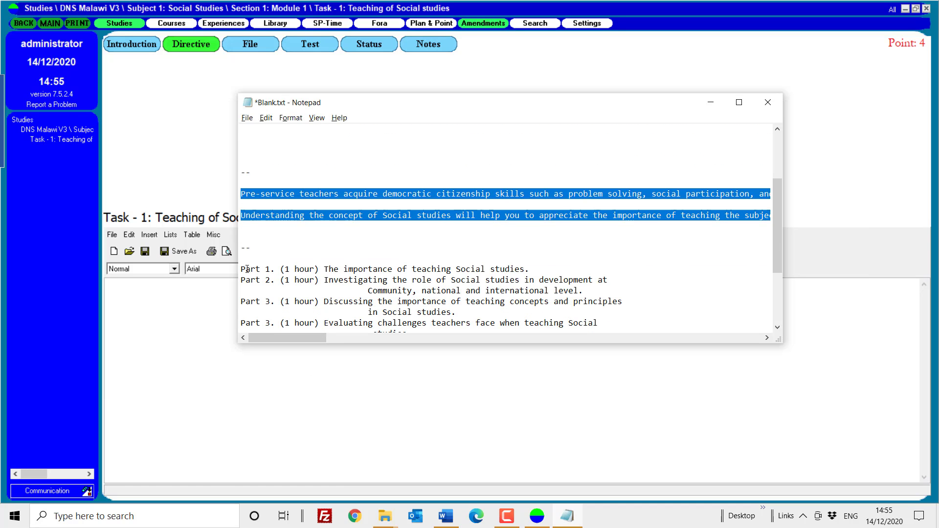
{"action": "left_click_drag", "start_coordinate": [241, 268], "coordinate": [410, 229]}
{"action": "key", "text": "ctrl+c"}
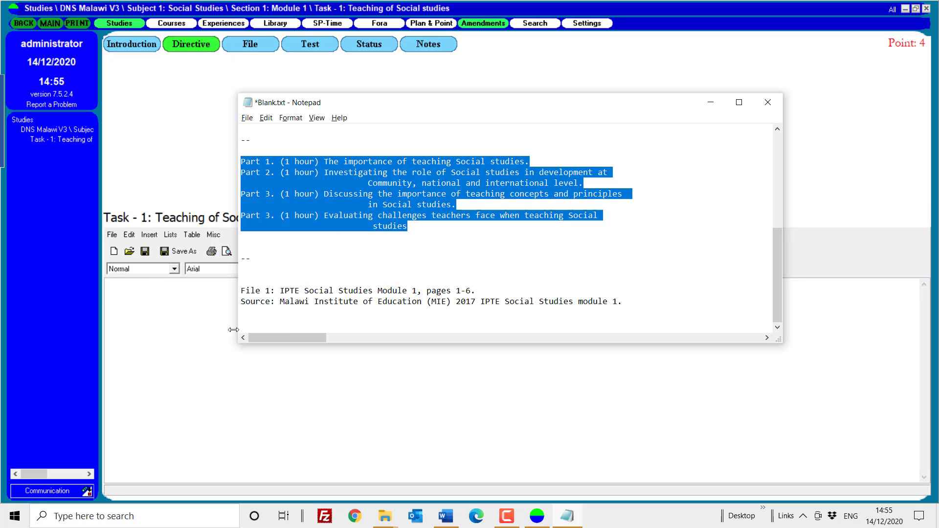
{"action": "left_click", "coordinate": [178, 325]}
{"action": "key", "text": "ctrl+v"}
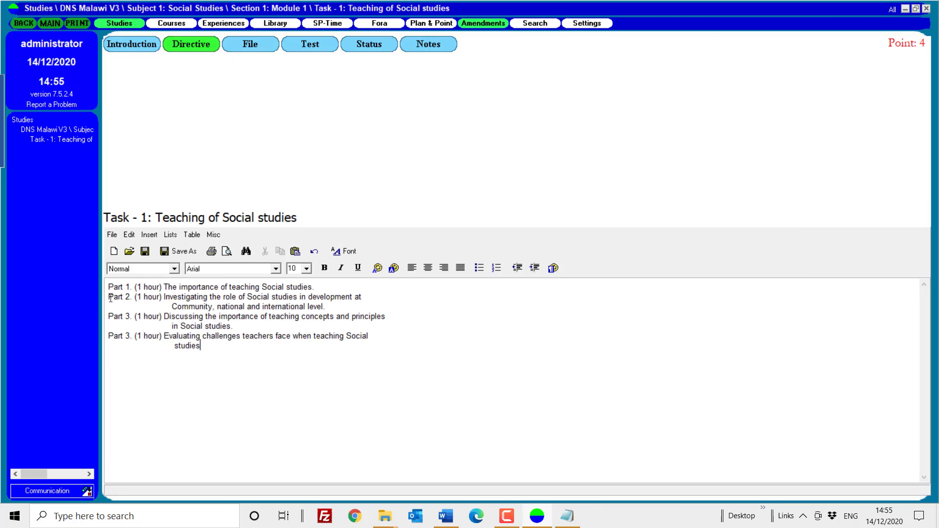
- Insert a blank line before Part 2 and join the indented line "in Social studies." to the Part 3 line above it
{"action": "left_click", "coordinate": [109, 297]}
{"action": "key", "text": "Return"}
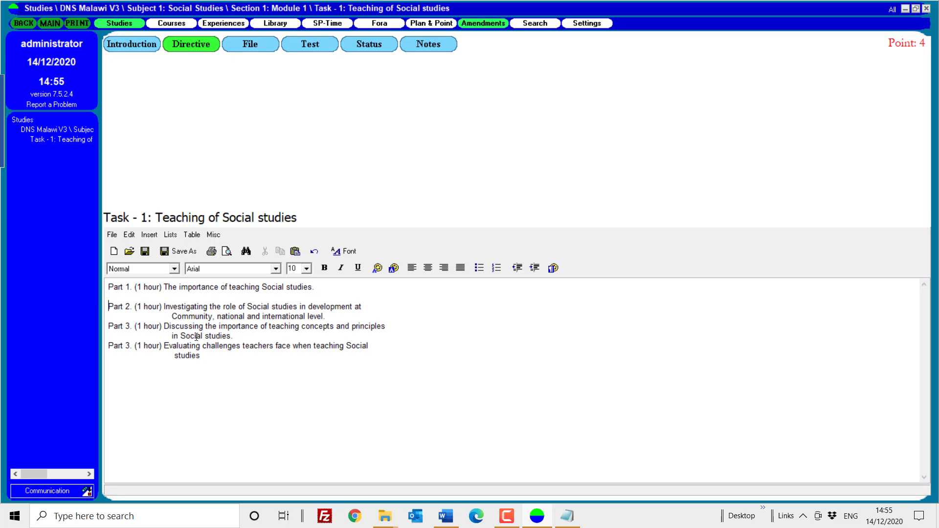
{"action": "left_click", "coordinate": [169, 335]}
{"action": "key", "text": "BackSpace"}
{"action": "key", "text": "BackSpace"}
{"action": "key", "text": "BackSpace"}
{"action": "key", "text": "BackSpace"}
{"action": "key", "text": "BackSpace"}
{"action": "key", "text": "BackSpace"}
{"action": "key", "text": "BackSpace"}
{"action": "key", "text": "BackSpace"}
{"action": "key", "text": "BackSpace"}
{"action": "key", "text": "BackSpace"}
{"action": "key", "text": "BackSpace"}
{"action": "key", "text": "BackSpace"}
{"action": "key", "text": "BackSpace"}
{"action": "key", "text": "BackSpace"}
{"action": "key", "text": "BackSpace"}
{"action": "key", "text": "BackSpace"}
{"action": "key", "text": "BackSpace"}
{"action": "key", "text": "BackSpace"}
{"action": "key", "text": "BackSpace"}
{"action": "key", "text": "BackSpace"}
{"action": "key", "text": "BackSpace"}
{"action": "key", "text": "BackSpace"}
{"action": "key", "text": "BackSpace"}
{"action": "key", "text": "BackSpace"}
{"action": "key", "text": "BackSpace"}
{"action": "key", "text": "BackSpace"}
{"action": "key", "text": "BackSpace"}
{"action": "key", "text": "BackSpace"}
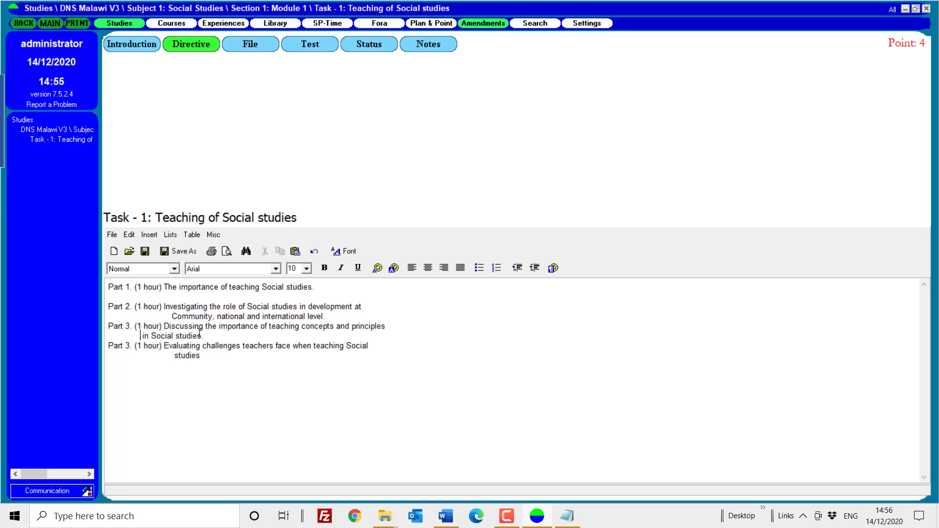
{"action": "key", "text": "BackSpace"}
{"action": "key", "text": "BackSpace"}
{"action": "key", "text": "BackSpace"}
{"action": "key", "text": "BackSpace"}
{"action": "key", "text": "BackSpace"}
{"action": "key", "text": "BackSpace"}
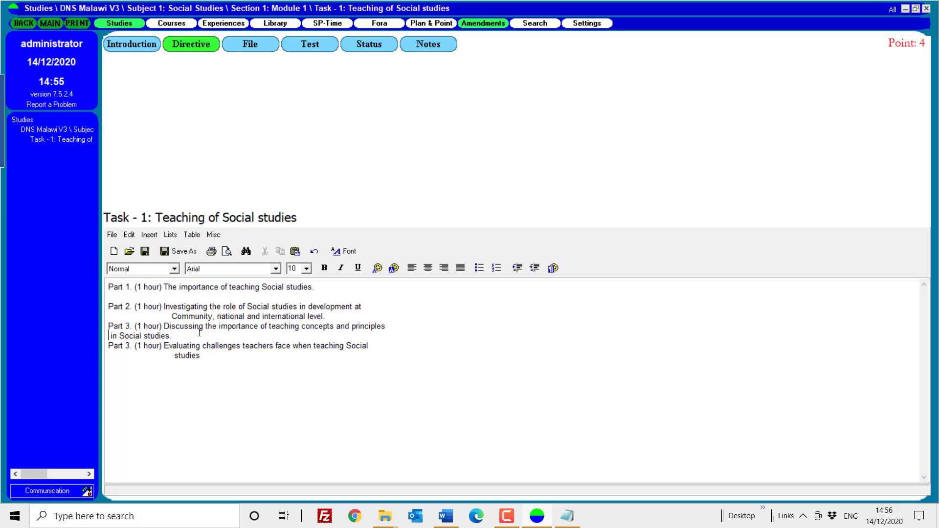
{"action": "key", "text": "BackSpace"}
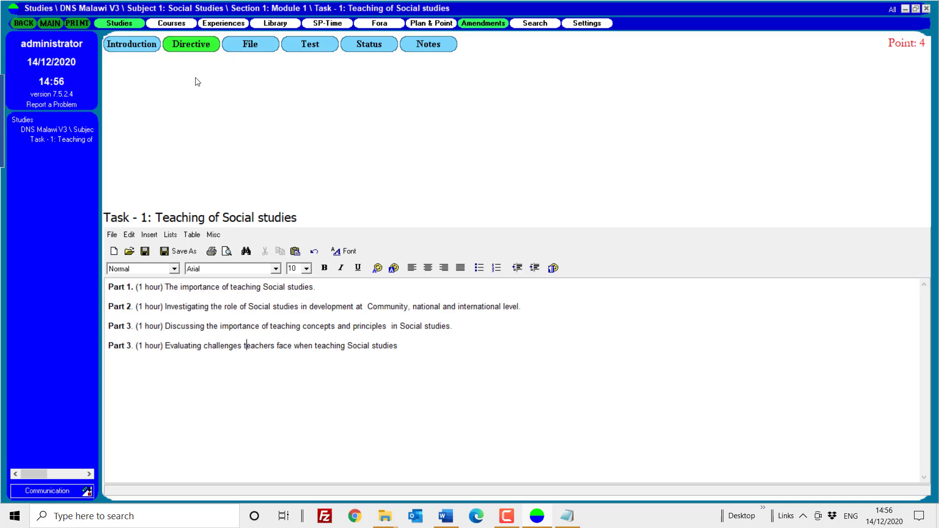
- Start a new file entry of type Registered for the task, with the File 1 and Source lines from Blank.txt as its introduction
{"action": "left_click", "coordinate": [252, 45]}
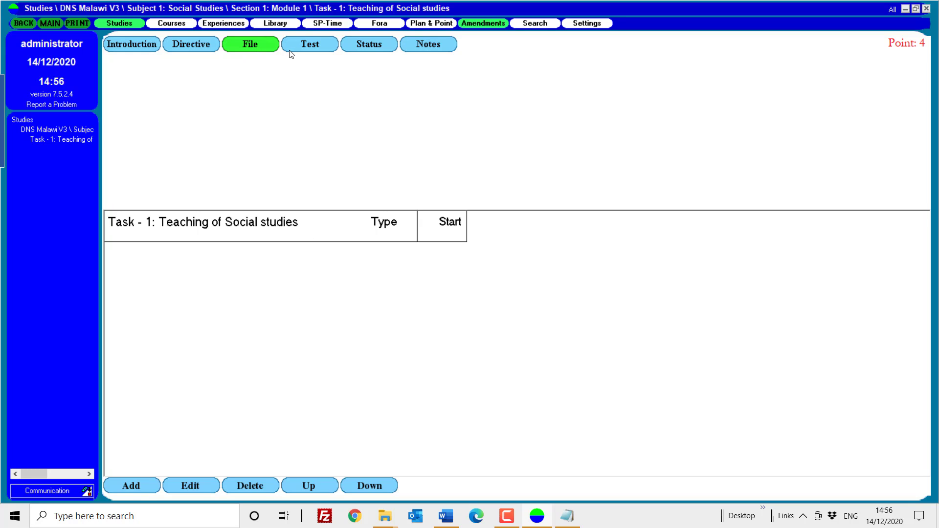
{"action": "left_click", "coordinate": [131, 487]}
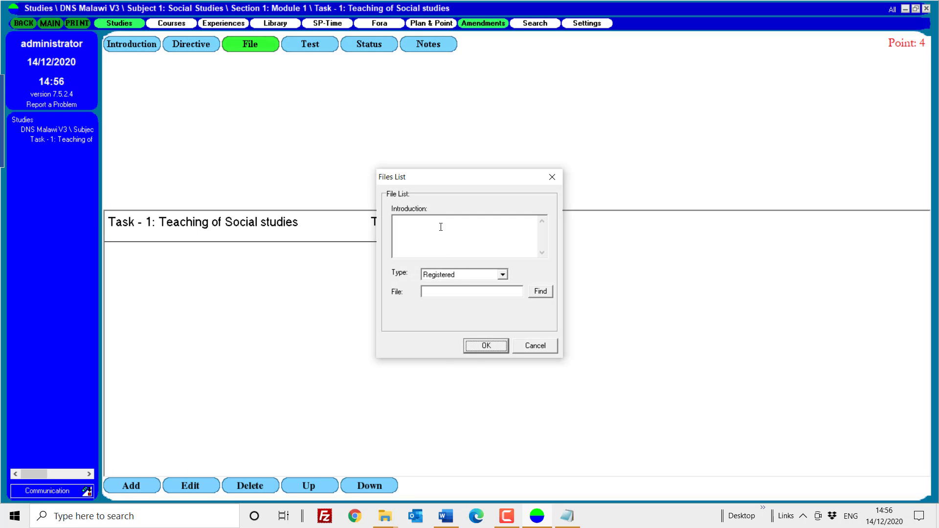
{"action": "left_click", "coordinate": [566, 516]}
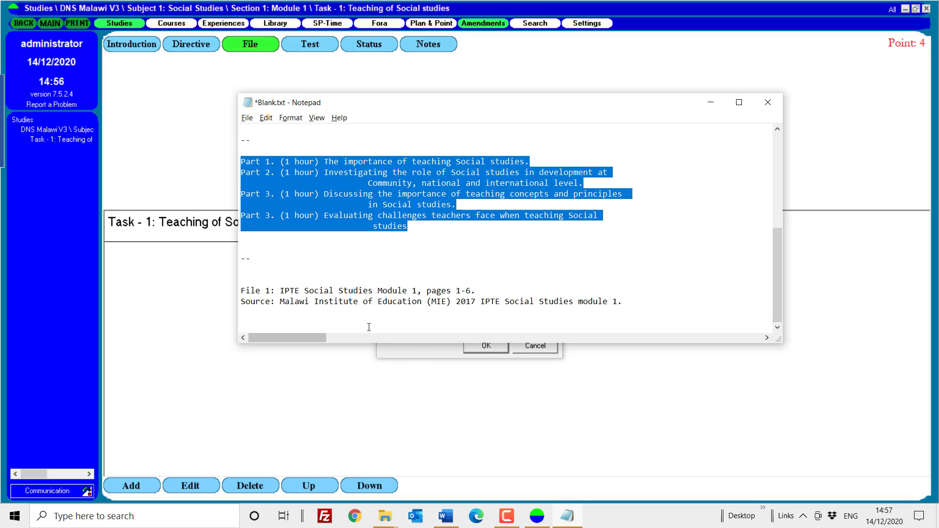
{"action": "left_click_drag", "start_coordinate": [240, 292], "coordinate": [426, 313]}
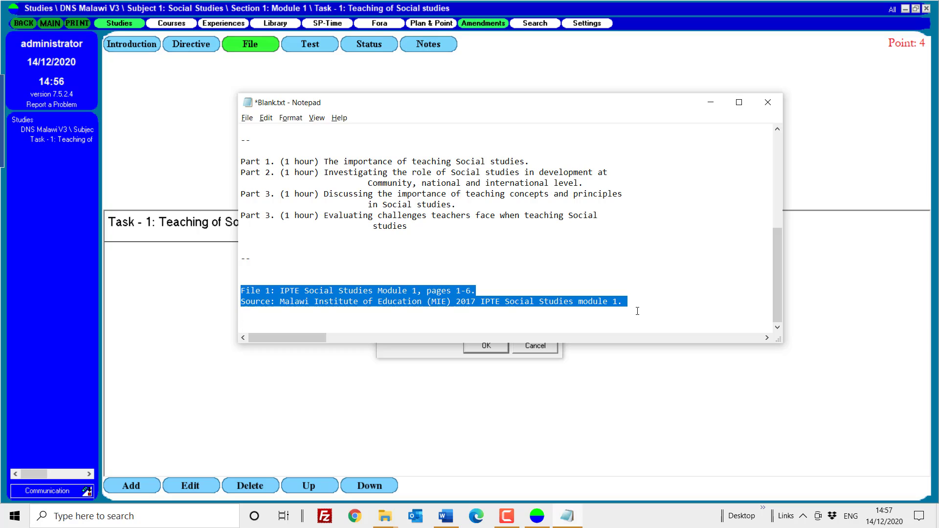
{"action": "key", "text": "ctrl+c"}
{"action": "key", "text": "alt+Tab"}
{"action": "left_click", "coordinate": [430, 237]}
{"action": "key", "text": "ctrl+v"}
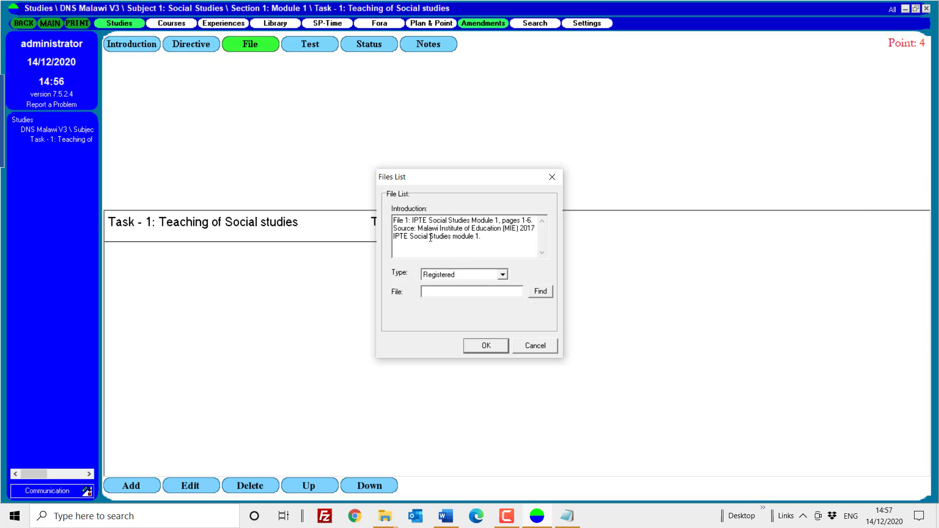
{"action": "key", "text": "BackSpace"}
{"action": "left_click", "coordinate": [435, 276]}
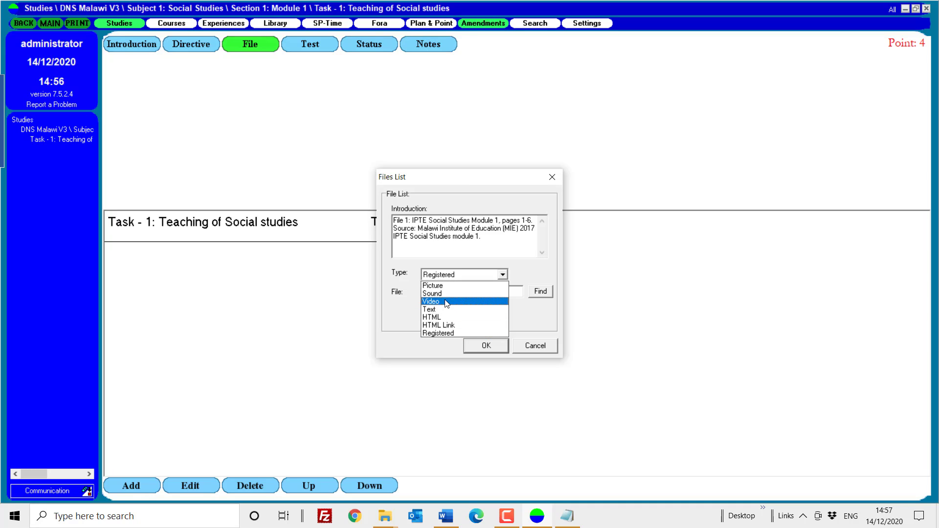
{"action": "left_click", "coordinate": [448, 333]}
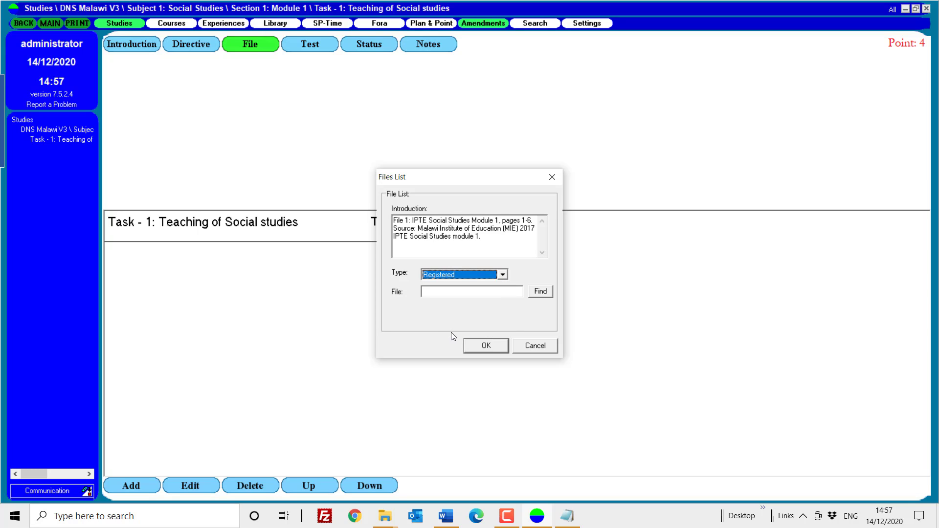
- Attach SES M1 T1 C1 F1 from the DmM folder on the Desktop to the file entry and save it
{"action": "left_click", "coordinate": [540, 291]}
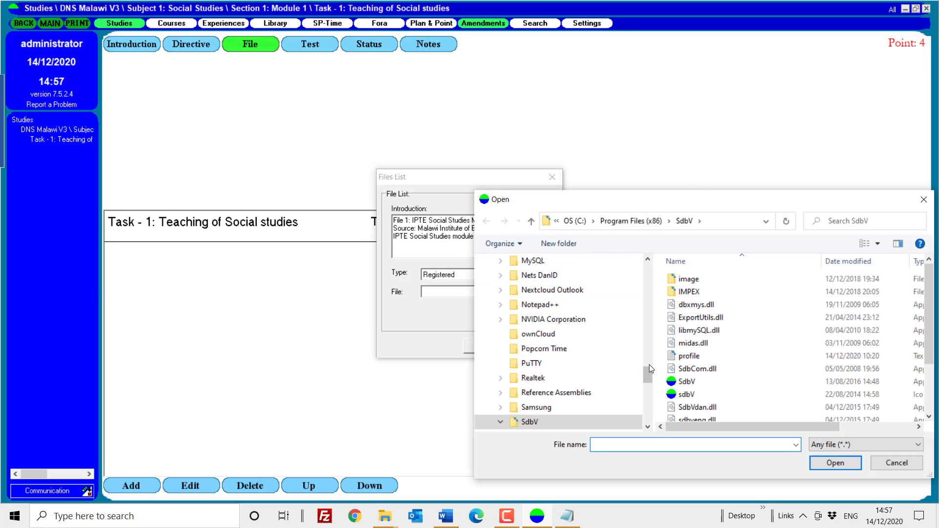
{"action": "left_click_drag", "start_coordinate": [649, 368], "coordinate": [644, 265]}
{"action": "left_click", "coordinate": [530, 292]}
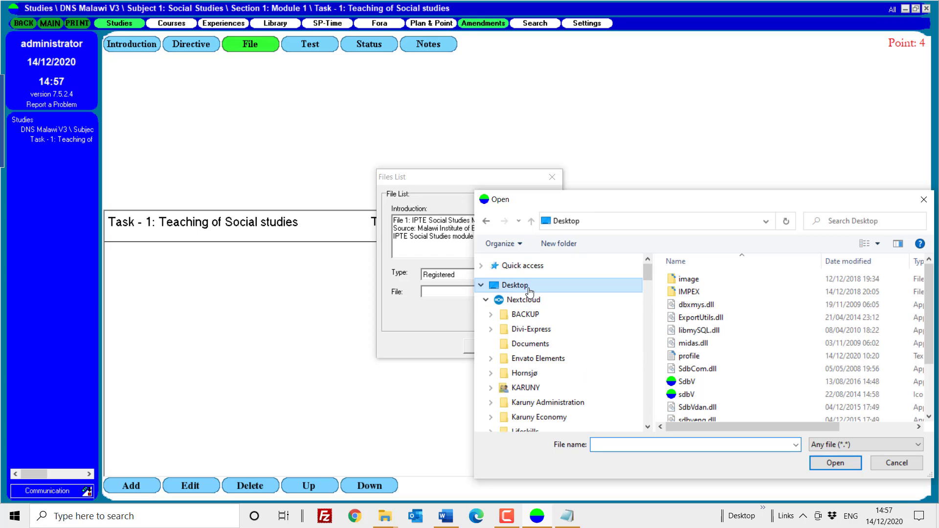
{"action": "scroll", "coordinate": [741, 369], "scroll_direction": "down", "scroll_amount": 3}
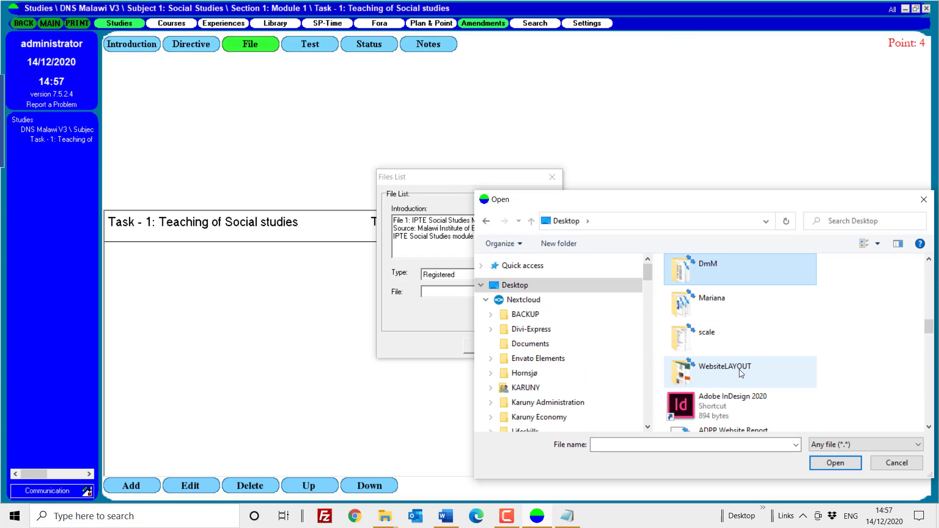
{"action": "double_click", "coordinate": [712, 268]}
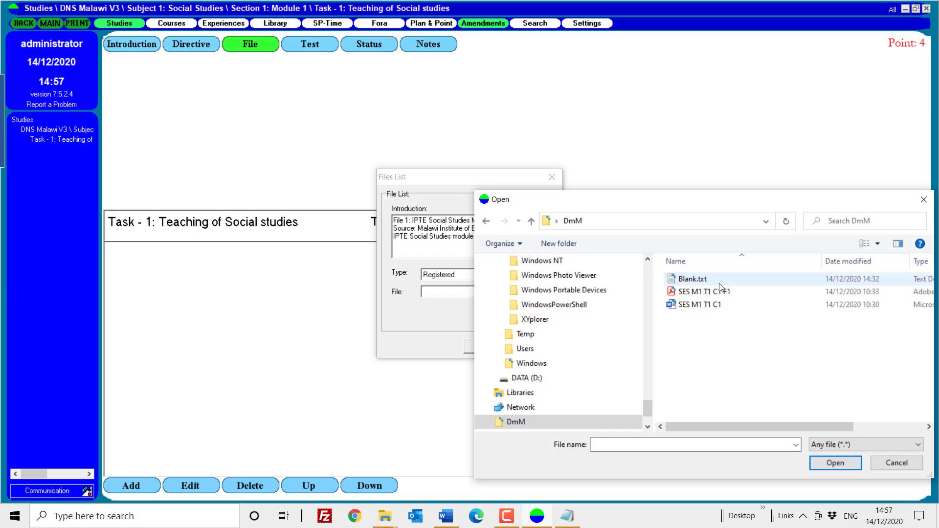
{"action": "double_click", "coordinate": [696, 292]}
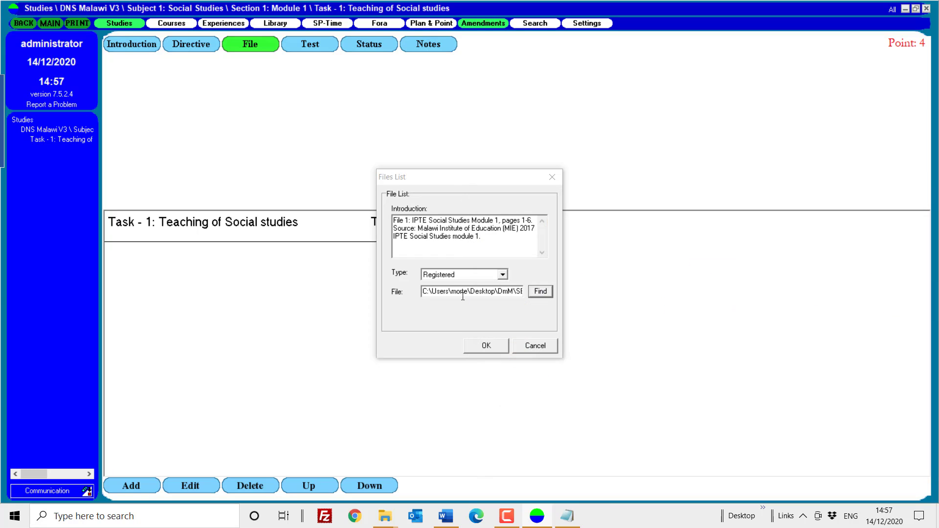
{"action": "left_click", "coordinate": [486, 347]}
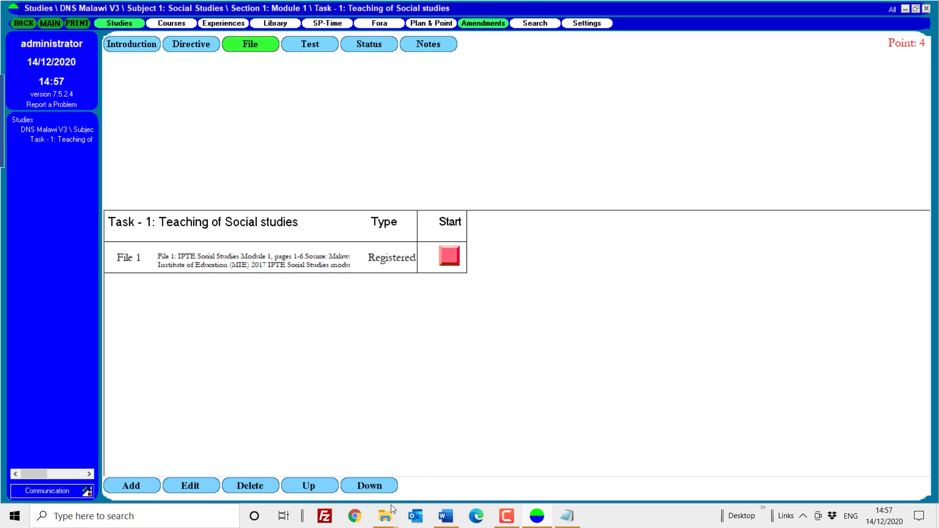
- Examine the stored file in sdbscan\malawi-v3 in File Explorer and compare it with the original SES M1 T1 C1 F1 in DmM
{"action": "mouse_move", "coordinate": [389, 517]}
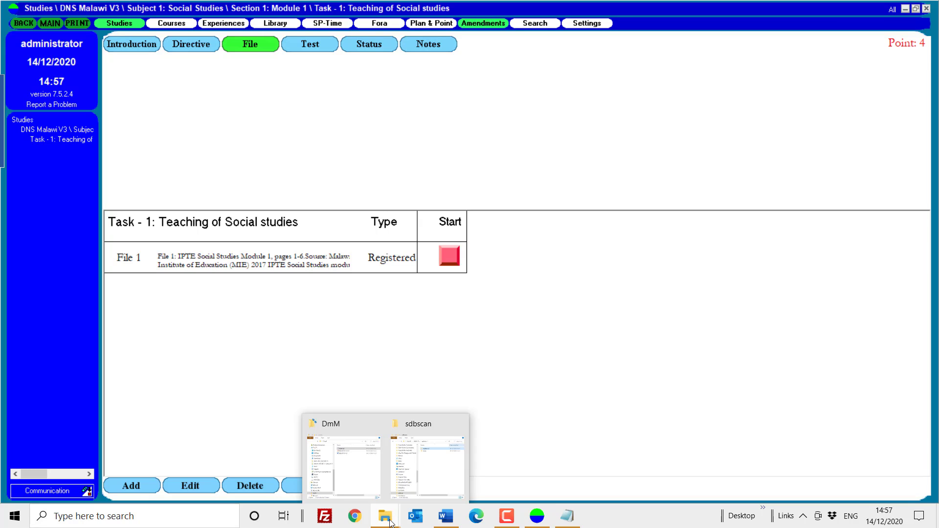
{"action": "left_click", "coordinate": [430, 464]}
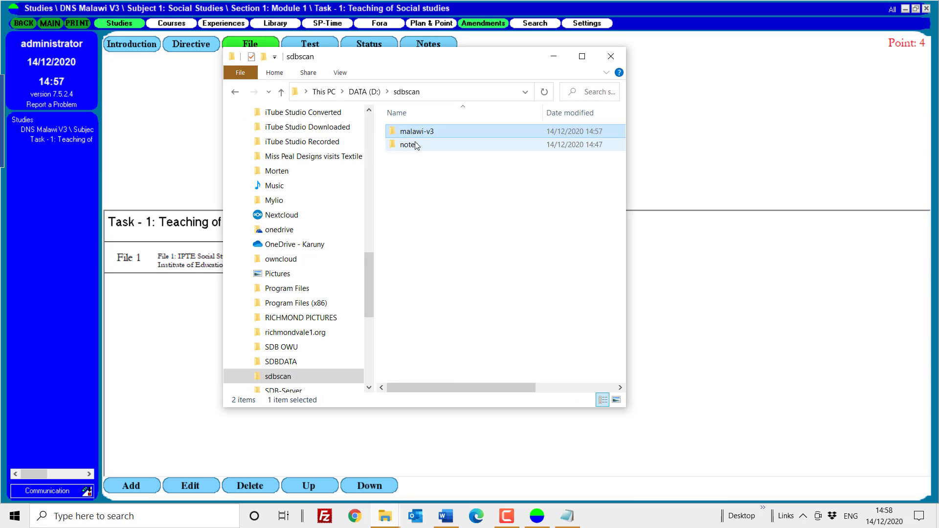
{"action": "double_click", "coordinate": [416, 132]}
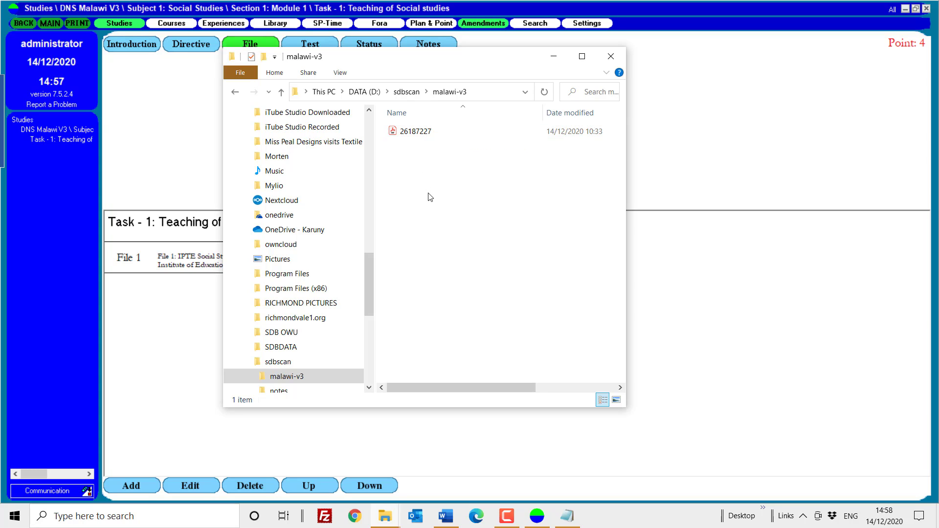
{"action": "left_click", "coordinate": [384, 516]}
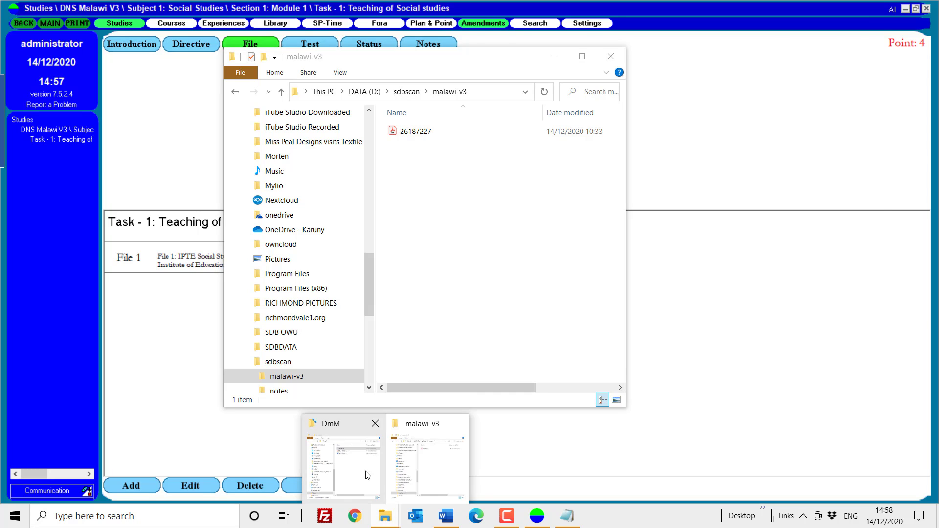
{"action": "left_click", "coordinate": [367, 472]}
{"action": "left_click", "coordinate": [681, 106]}
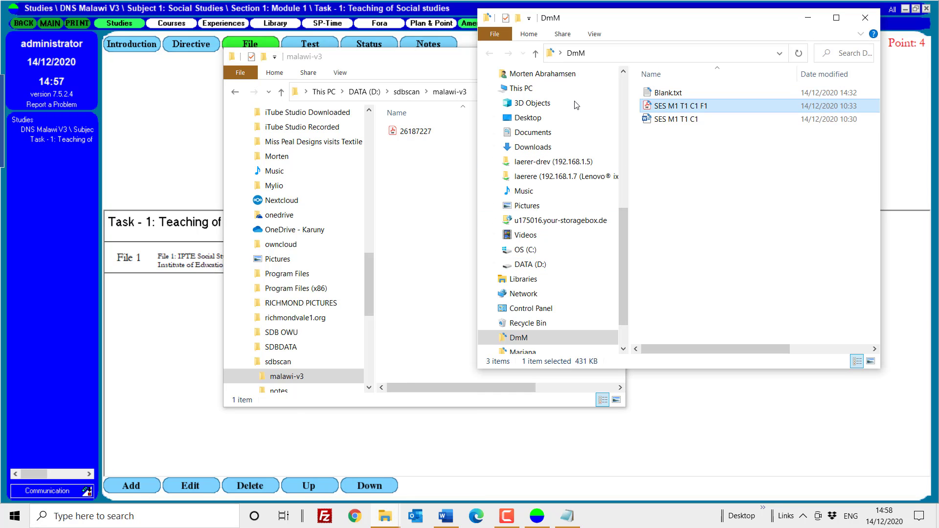
{"action": "left_click", "coordinate": [415, 132]}
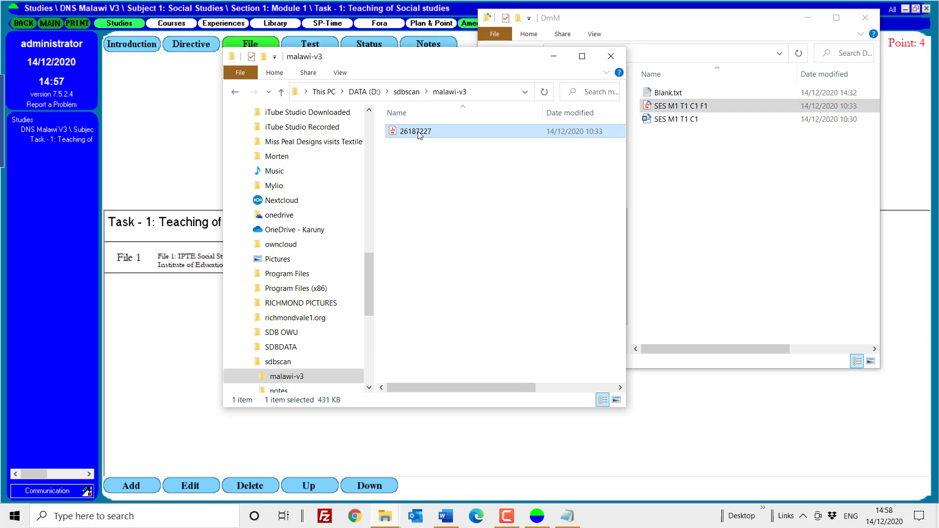
{"action": "left_click", "coordinate": [679, 107]}
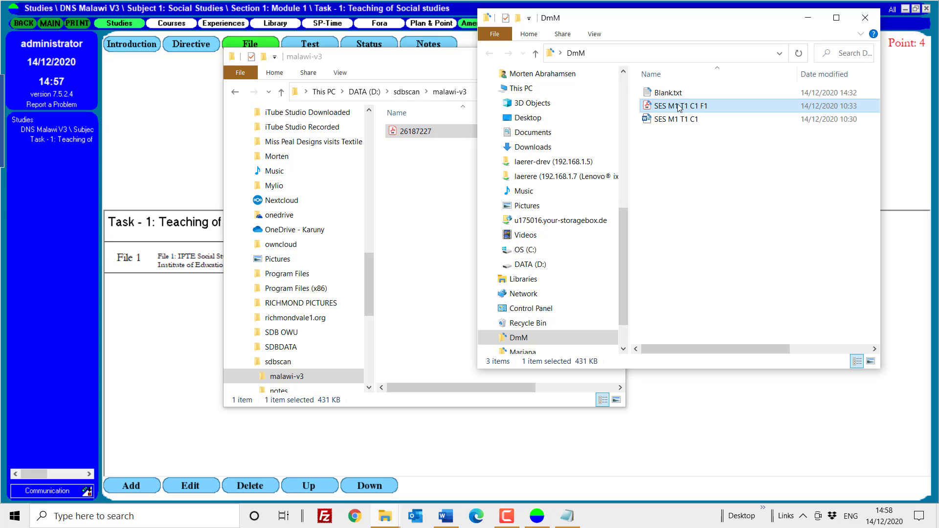
{"action": "left_click", "coordinate": [808, 23]}
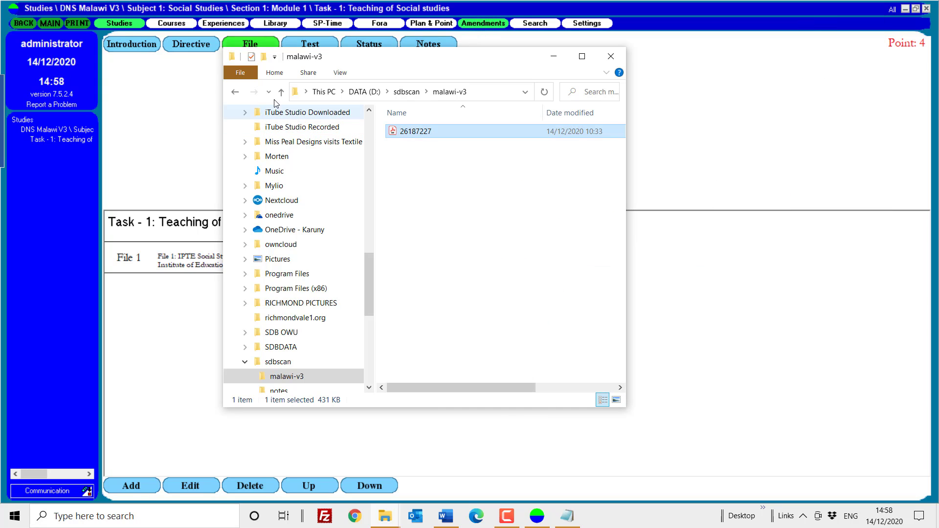
- Start the task's notes with the lines "Dear Teacher." and "here are the correct answers"
{"action": "left_click", "coordinate": [555, 59]}
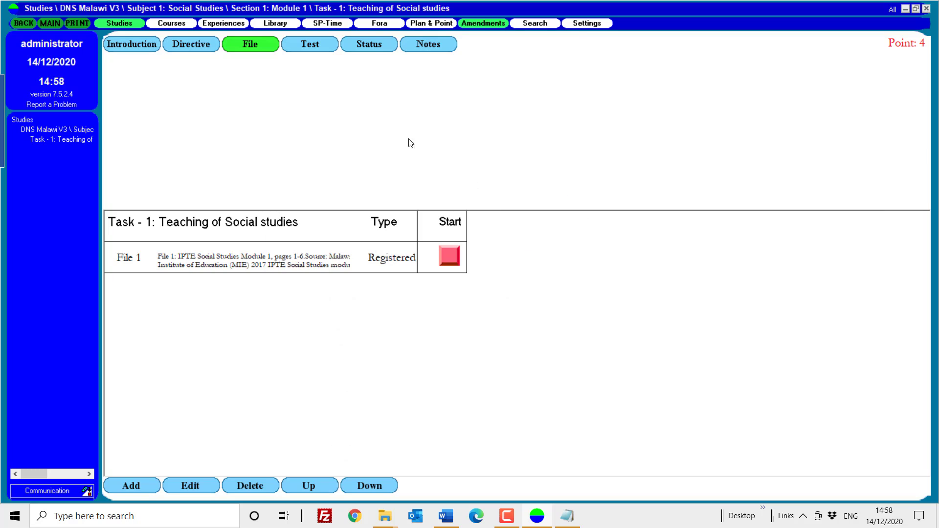
{"action": "left_click", "coordinate": [319, 49]}
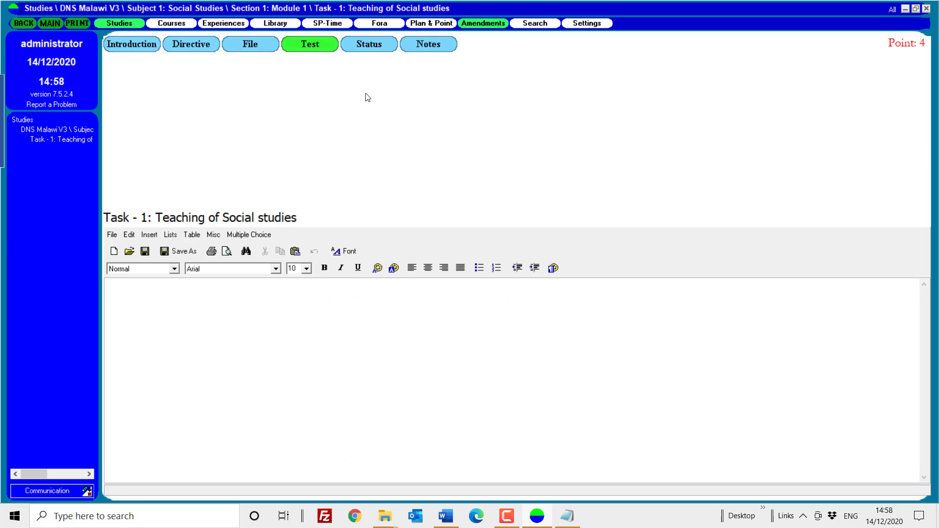
{"action": "left_click", "coordinate": [375, 48]}
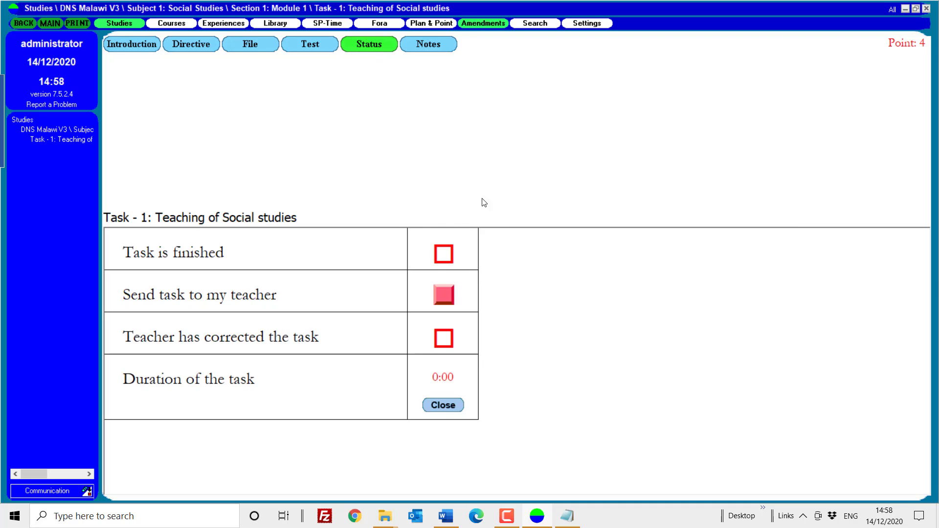
{"action": "left_click", "coordinate": [428, 45]}
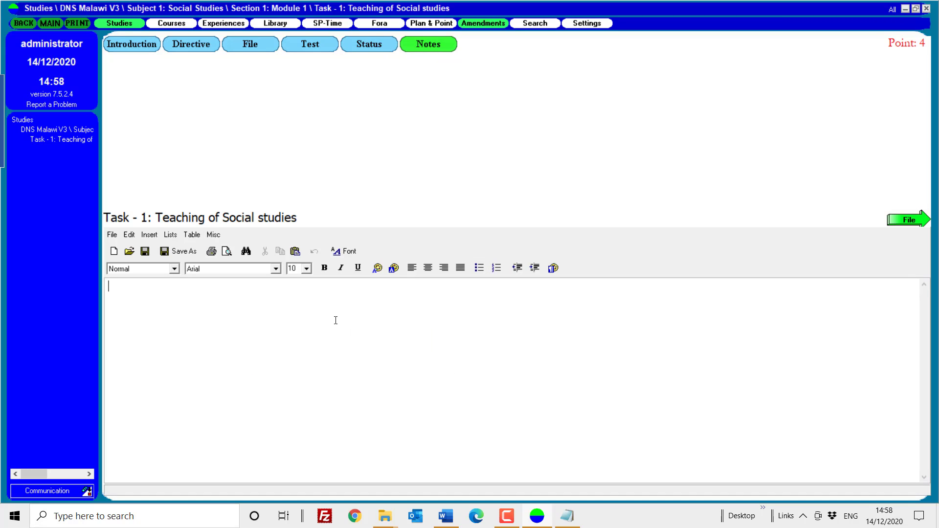
{"action": "type", "text": "Dear Teacher."}
{"action": "key", "text": "Return"}
{"action": "type", "text": "here are "}
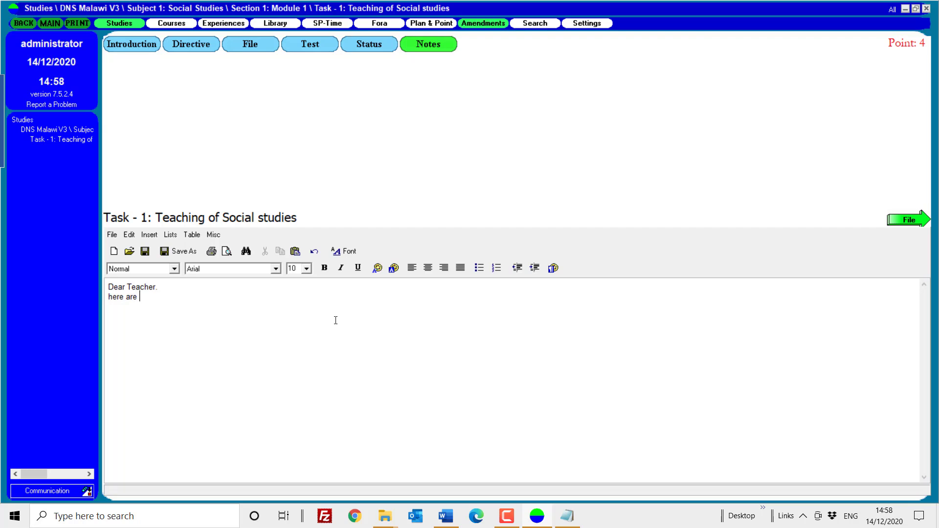
{"action": "type", "text": "the correct answers"}
- List the answers "1. B" and "2. C" below the greeting in the notes, with a blank line before each
{"action": "key", "text": "Return"}
{"action": "key", "text": "Return"}
{"action": "type", "text": "1. B"}
{"action": "key", "text": "Return"}
{"action": "key", "text": "Return"}
{"action": "type", "text": "2. C"}
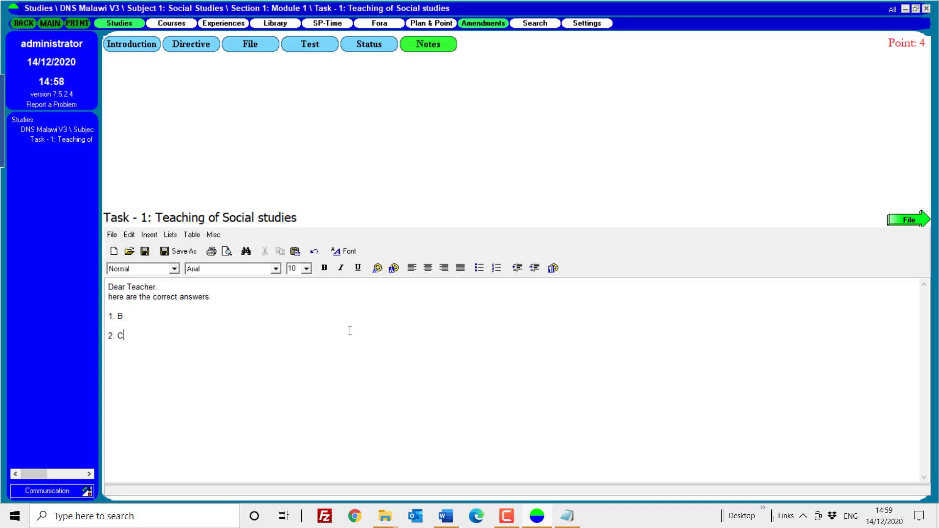
- Add a Registered file entry to the task's notes with the introduction "Answers" and Blank.txt from the DmM folder attached
{"action": "left_click", "coordinate": [913, 222]}
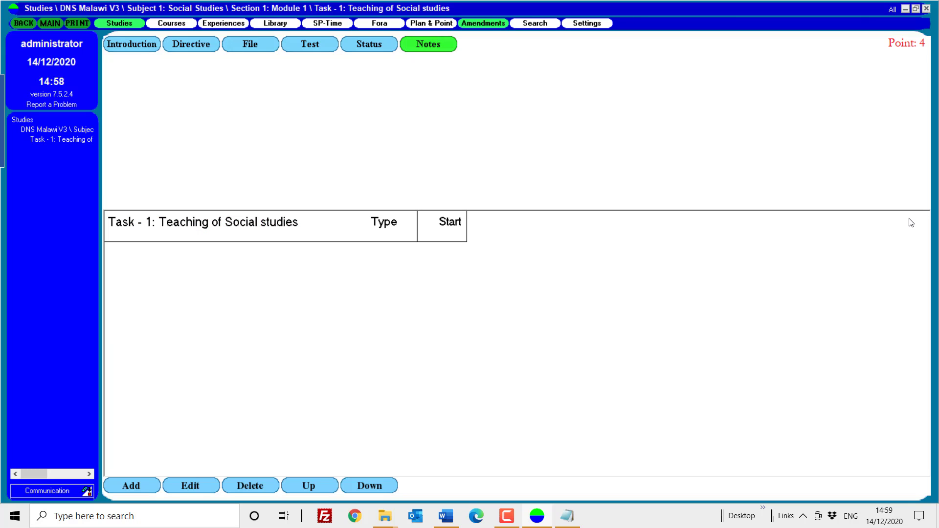
{"action": "left_click", "coordinate": [127, 491]}
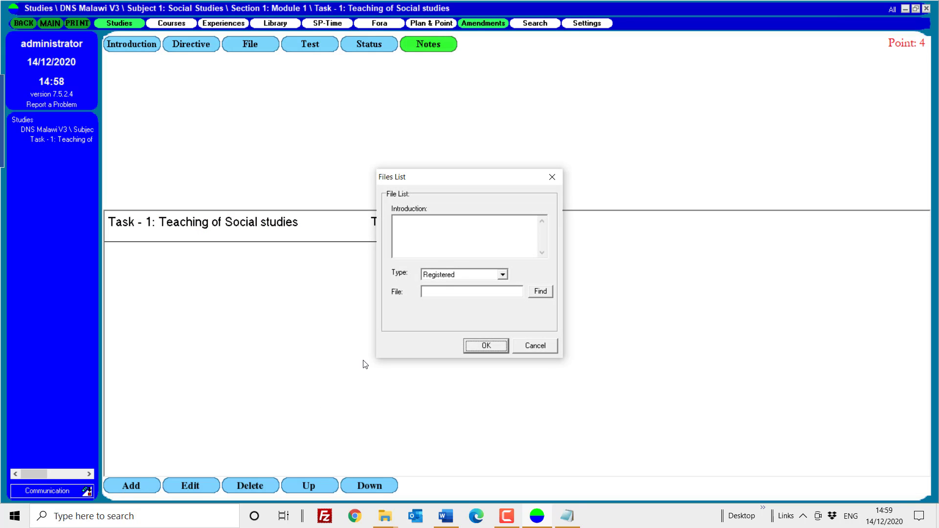
{"action": "left_click", "coordinate": [456, 223]}
{"action": "type", "text": "Answers"}
{"action": "left_click", "coordinate": [541, 292]}
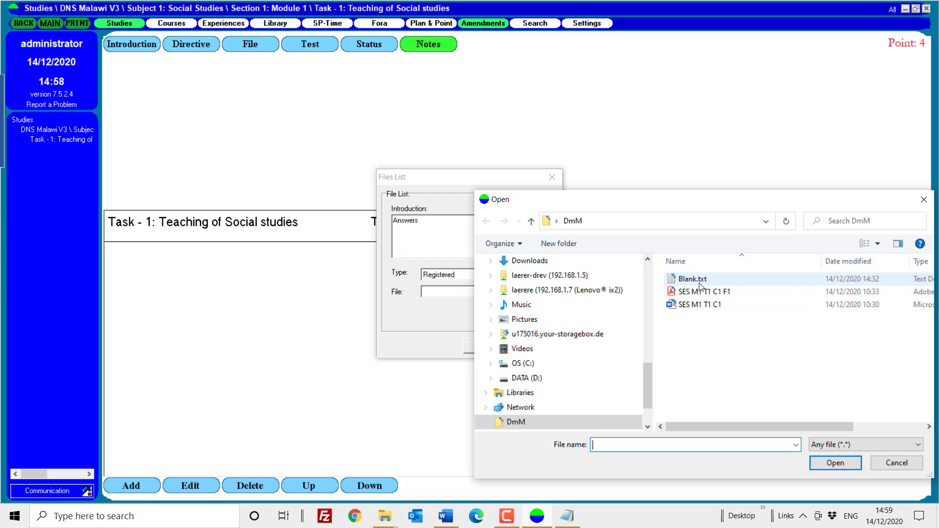
{"action": "double_click", "coordinate": [705, 283]}
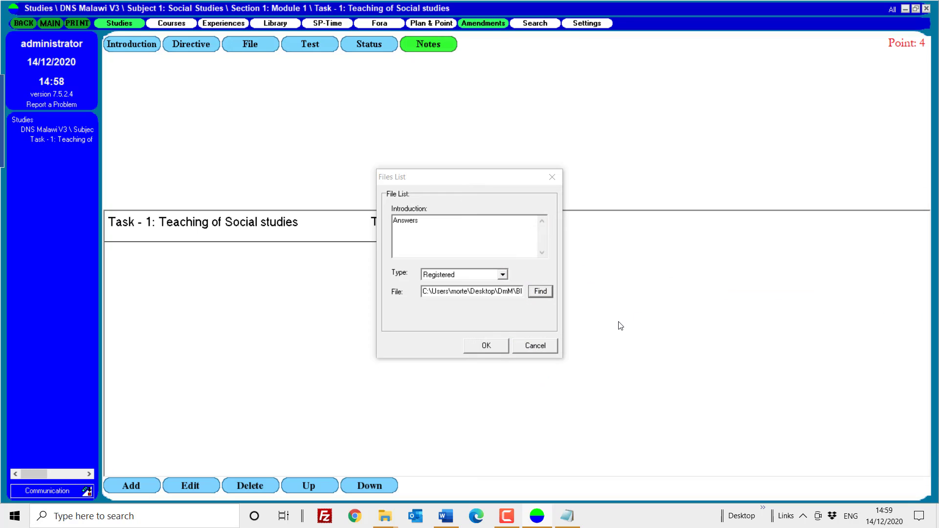
{"action": "left_click", "coordinate": [497, 344]}
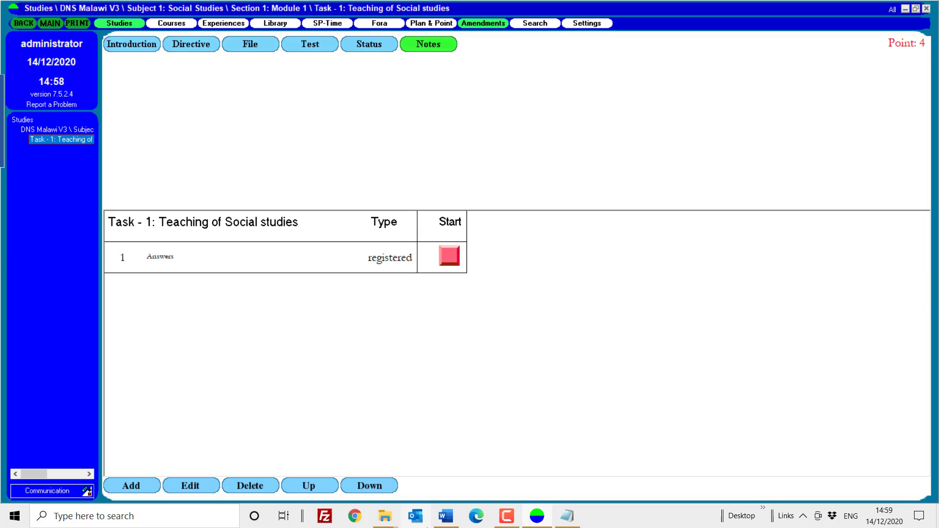
- Examine the stored notes file in sdbscan\notes\teacher\studies in File Explorer
{"action": "mouse_move", "coordinate": [385, 522]}
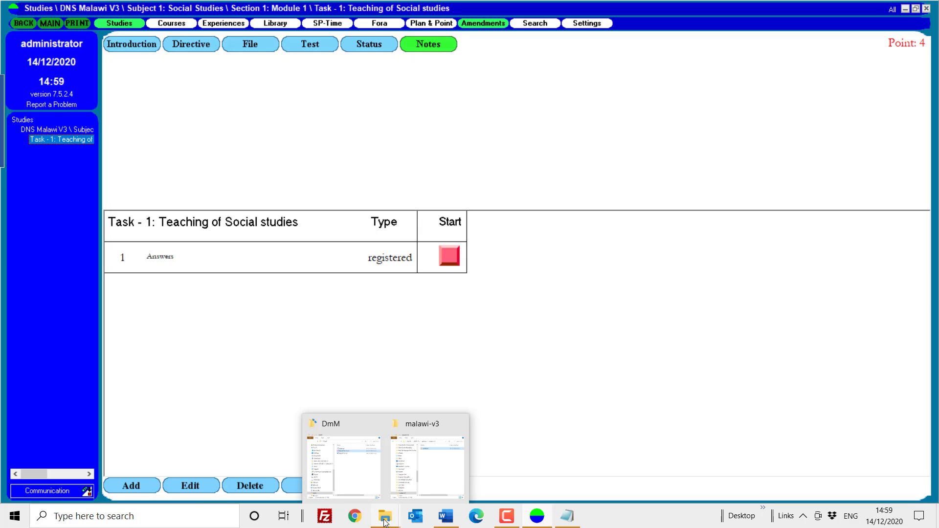
{"action": "left_click", "coordinate": [434, 491]}
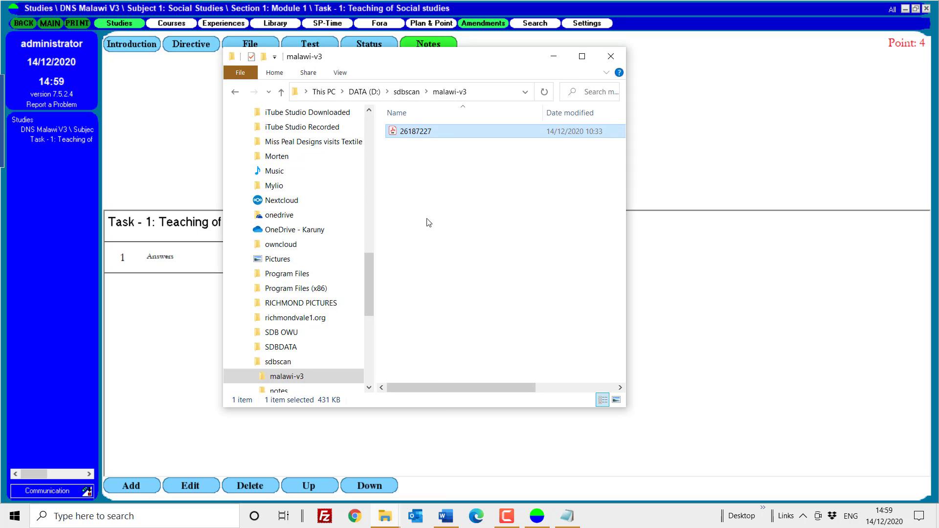
{"action": "left_click", "coordinate": [408, 96]}
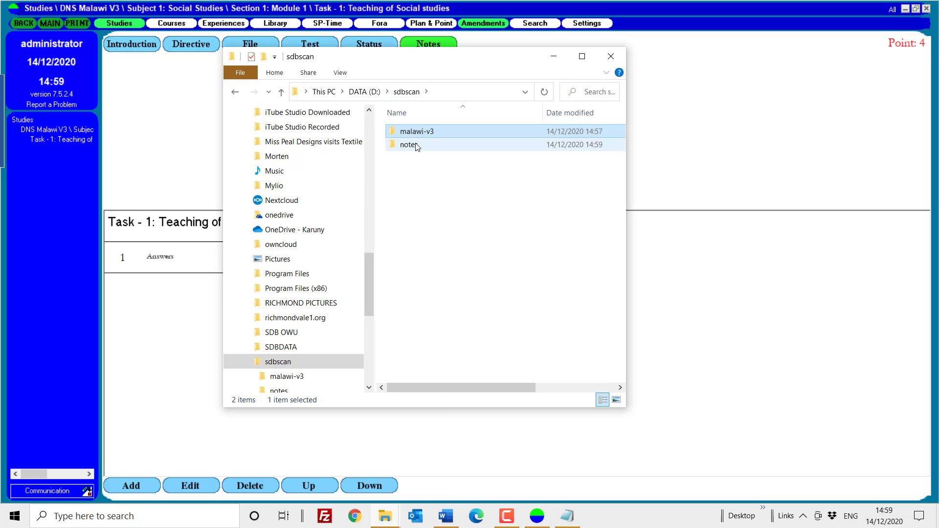
{"action": "left_click", "coordinate": [416, 146]}
{"action": "double_click", "coordinate": [415, 145]}
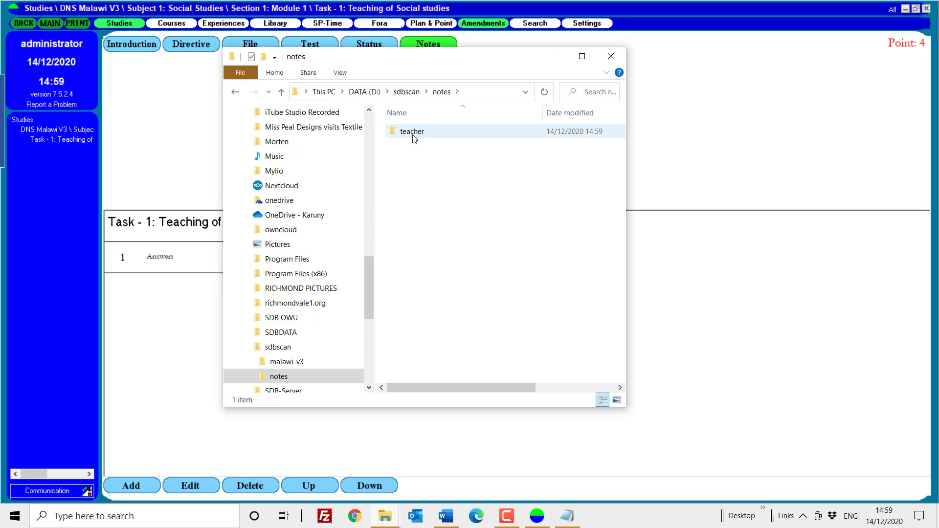
{"action": "double_click", "coordinate": [414, 137]}
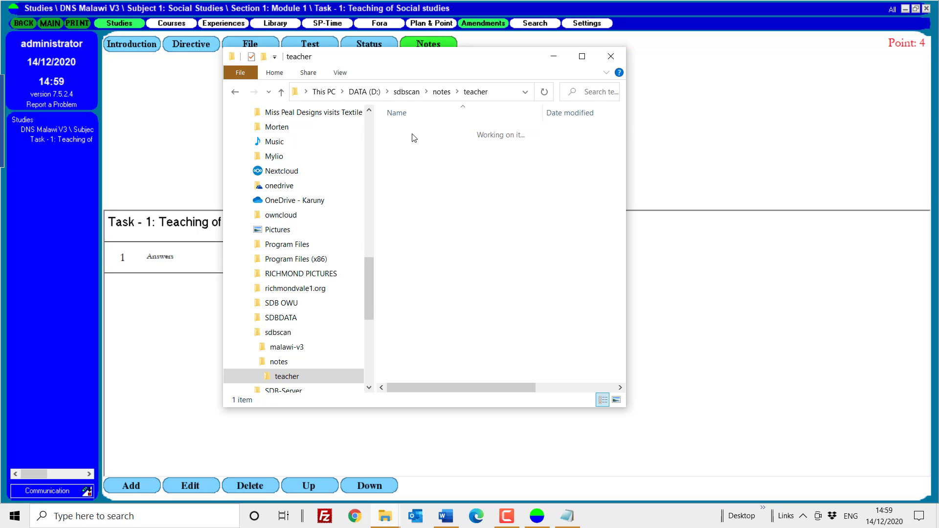
{"action": "double_click", "coordinate": [412, 132]}
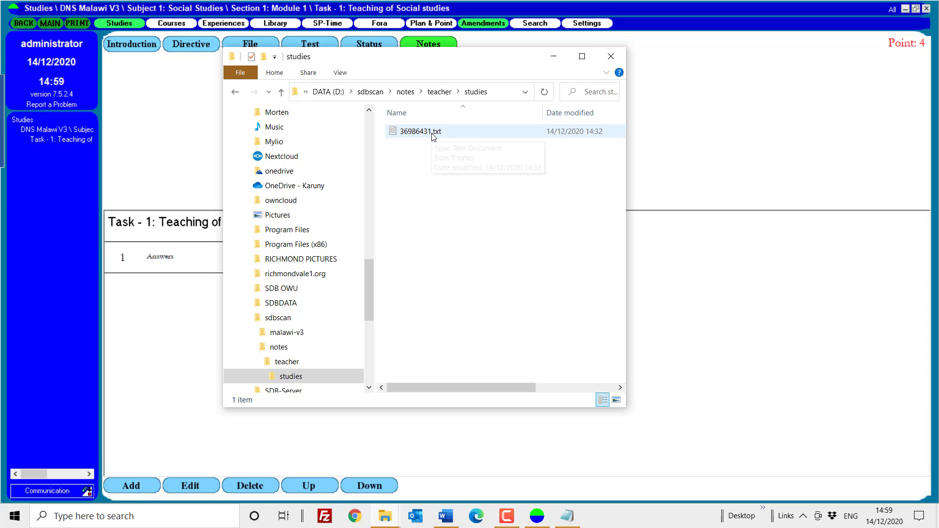
{"action": "left_click", "coordinate": [554, 57]}
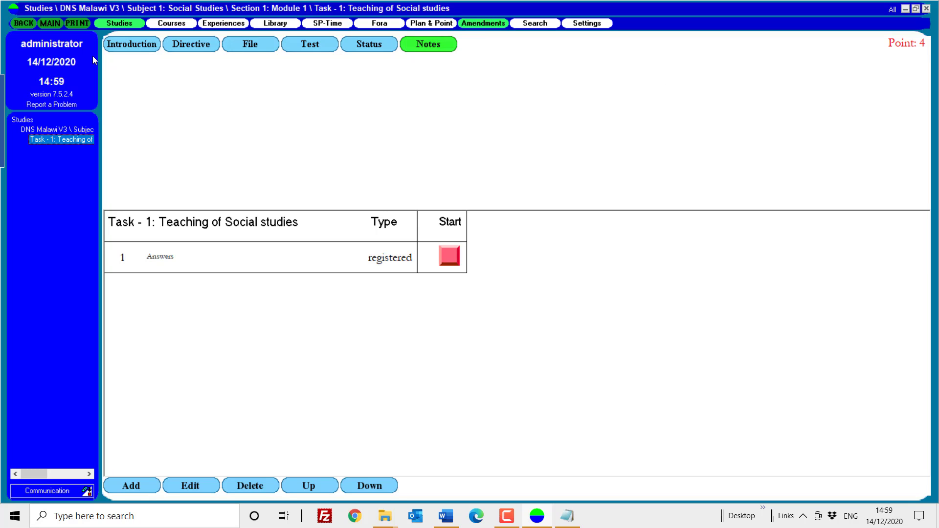
- Return from the notes to the task's introduction, leave the task for the Module 1 list and save the changes
{"action": "left_click", "coordinate": [128, 47]}
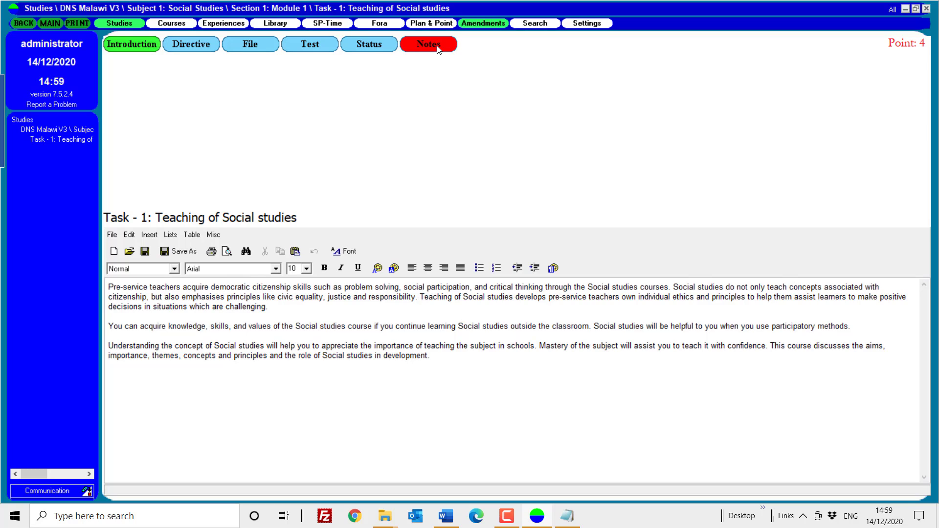
{"action": "left_click", "coordinate": [24, 23]}
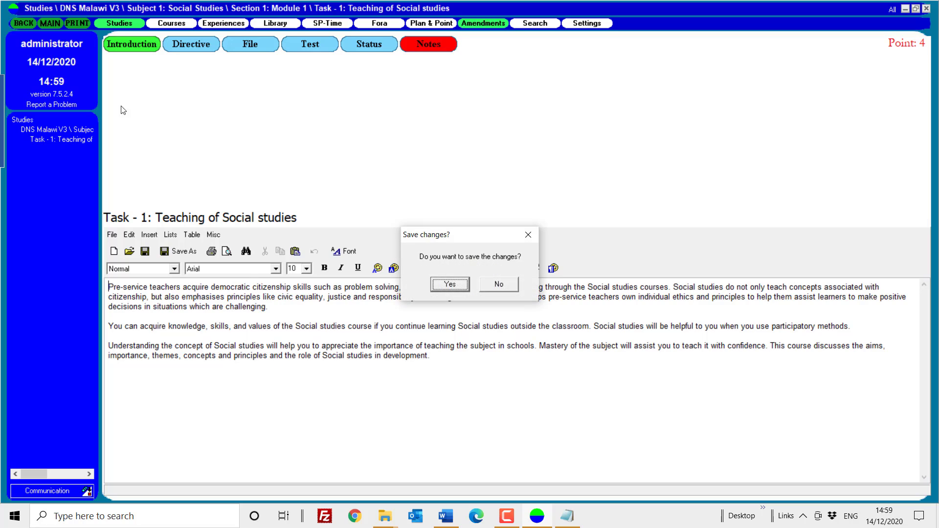
{"action": "left_click", "coordinate": [449, 287]}
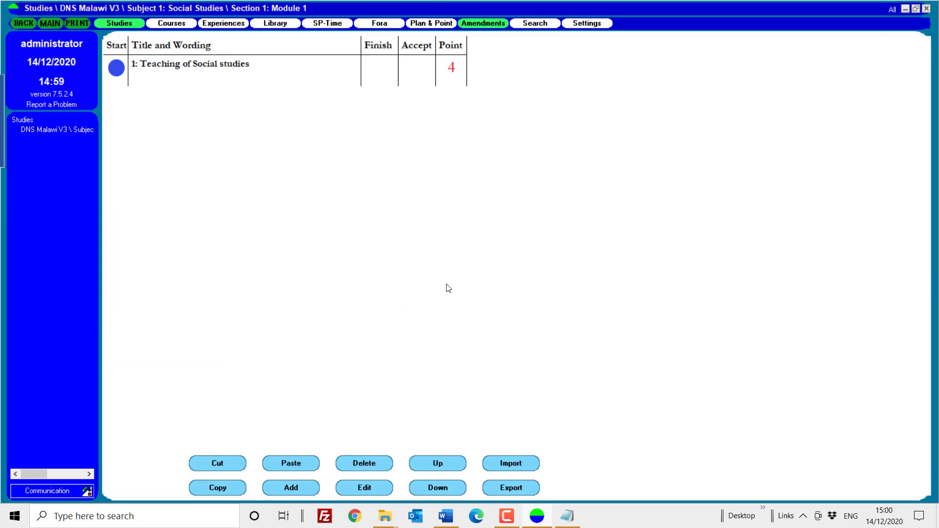
- With amendments turned off, review the task's introduction, directive, File 1 PDF, test and status
{"action": "left_click", "coordinate": [484, 24]}
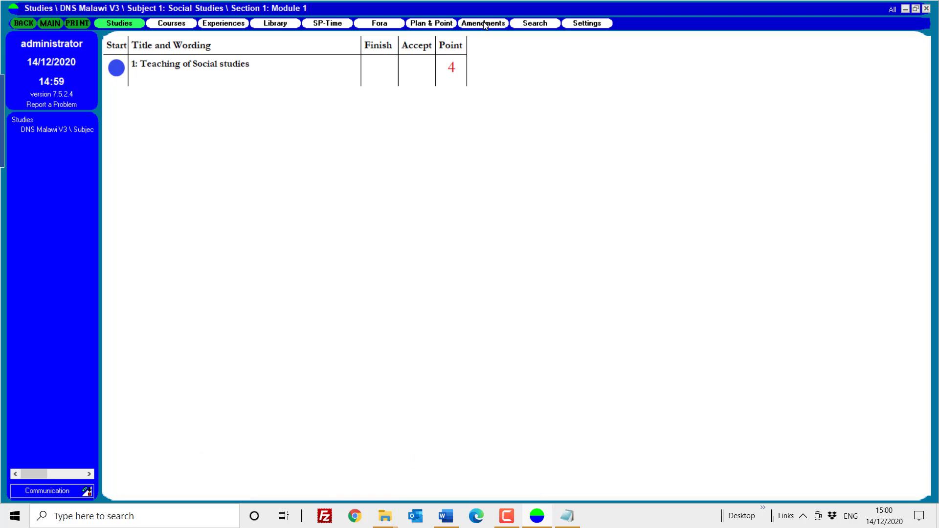
{"action": "left_click", "coordinate": [212, 63]}
{"action": "left_click", "coordinate": [228, 101]}
{"action": "left_click", "coordinate": [116, 70]}
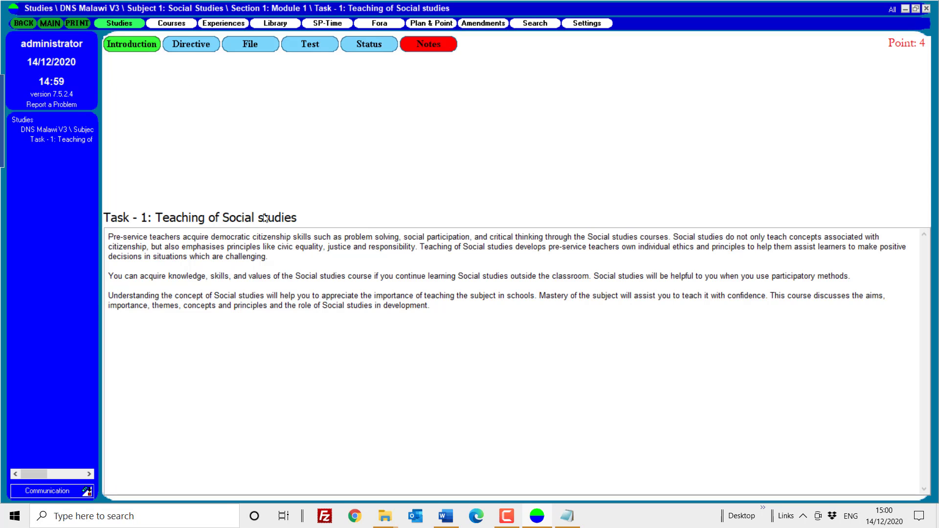
{"action": "left_click", "coordinate": [189, 49]}
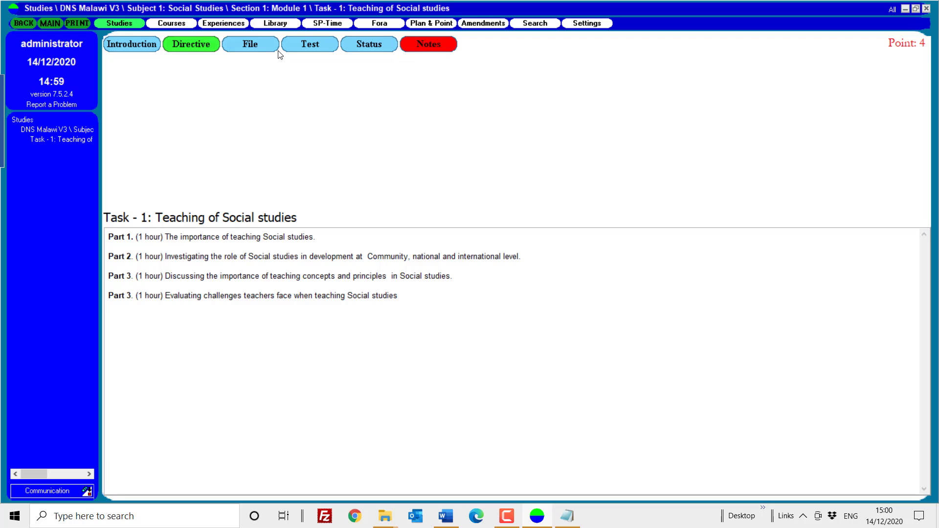
{"action": "left_click", "coordinate": [246, 44]}
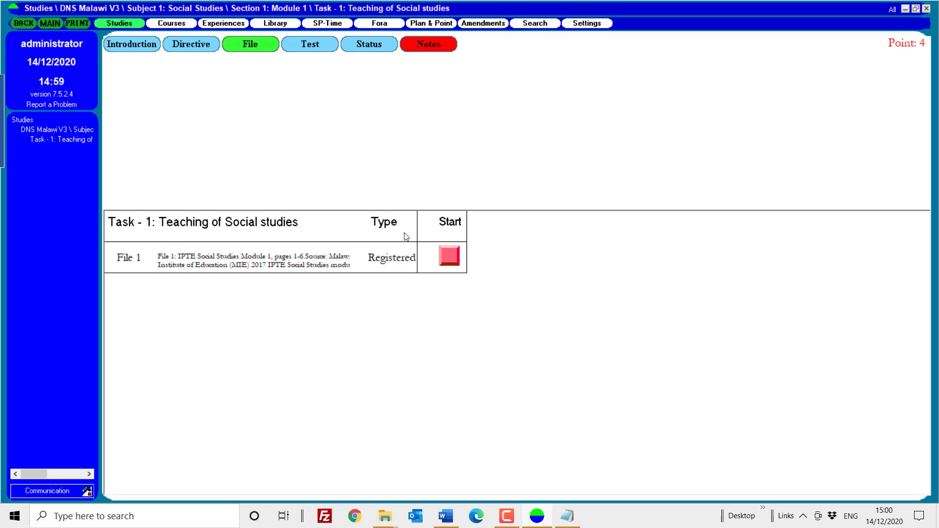
{"action": "left_click", "coordinate": [449, 258]}
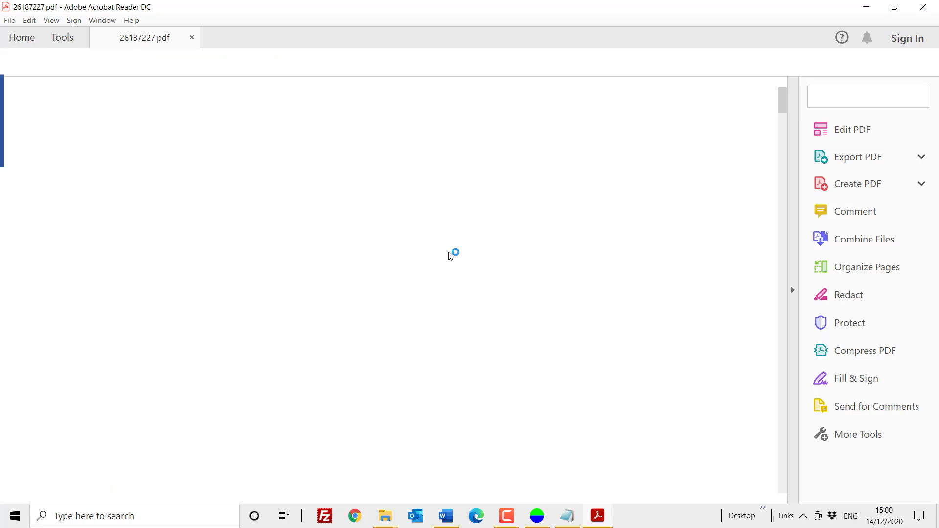
{"action": "scroll", "coordinate": [456, 311], "scroll_direction": "down", "scroll_amount": 5}
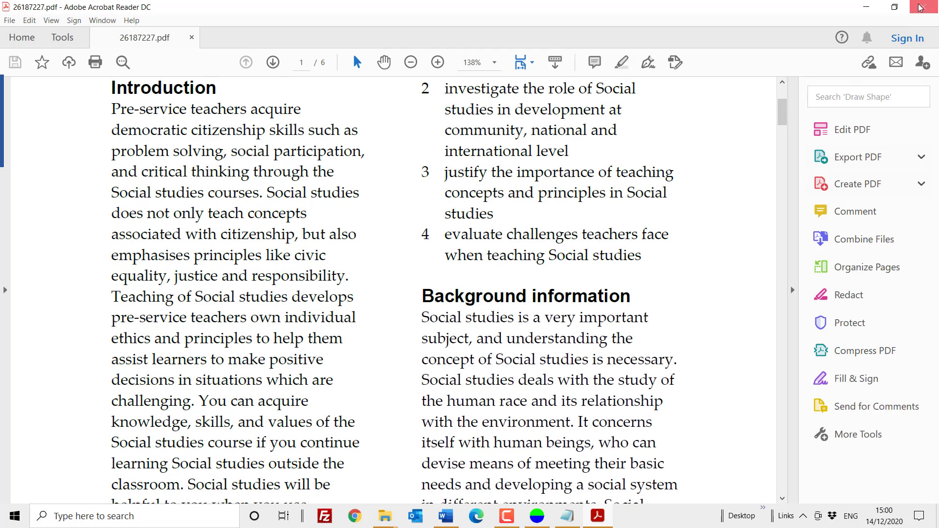
{"action": "left_click", "coordinate": [920, 8]}
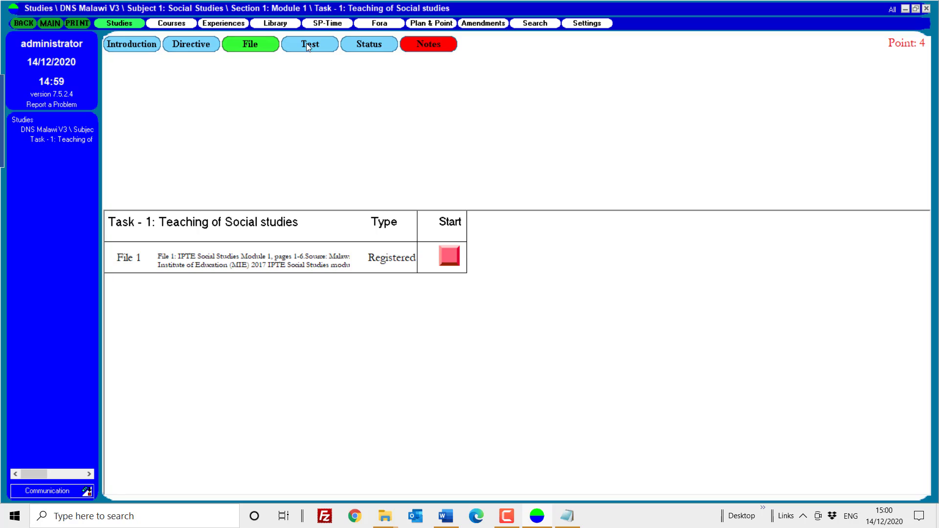
{"action": "left_click", "coordinate": [308, 44]}
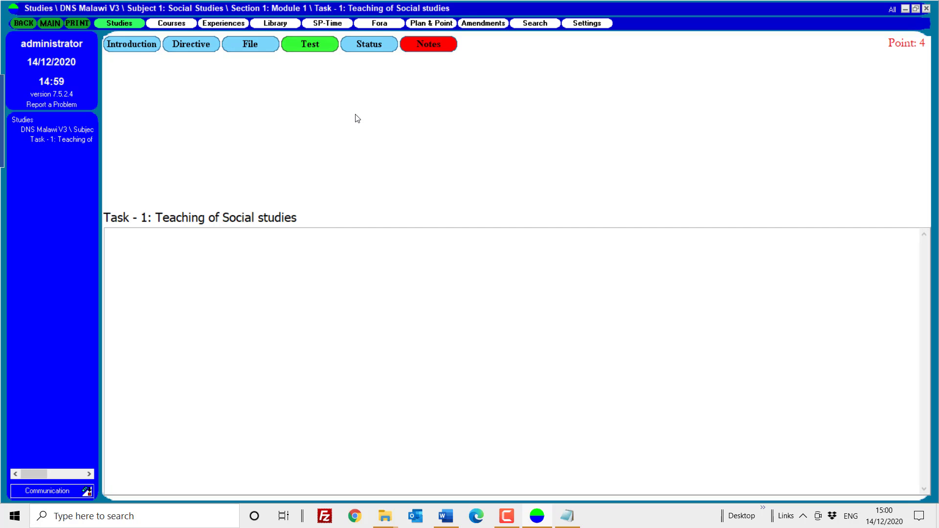
{"action": "left_click", "coordinate": [370, 44]}
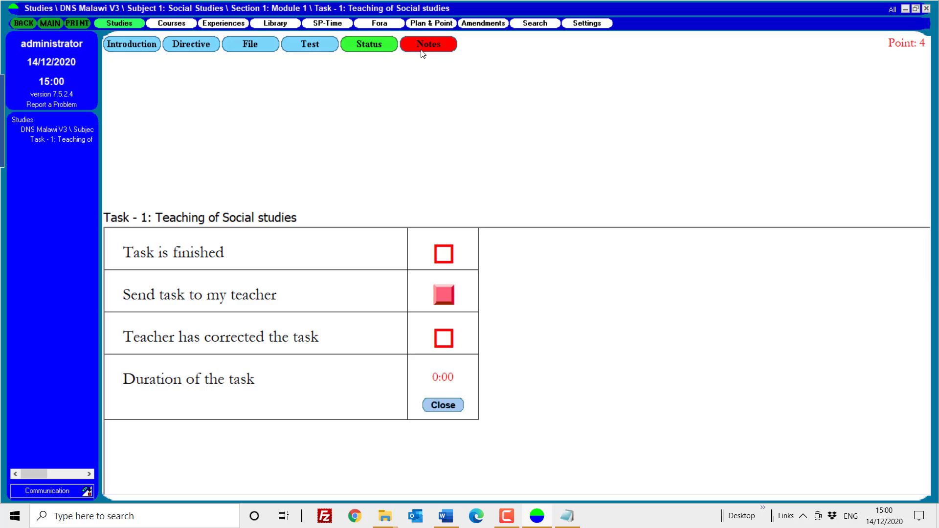
- Turn amendments back on, add a task named task2 with 2 points and the wording "test" to Module 1, and open it
{"action": "left_click", "coordinate": [20, 26]}
{"action": "left_click", "coordinate": [487, 27]}
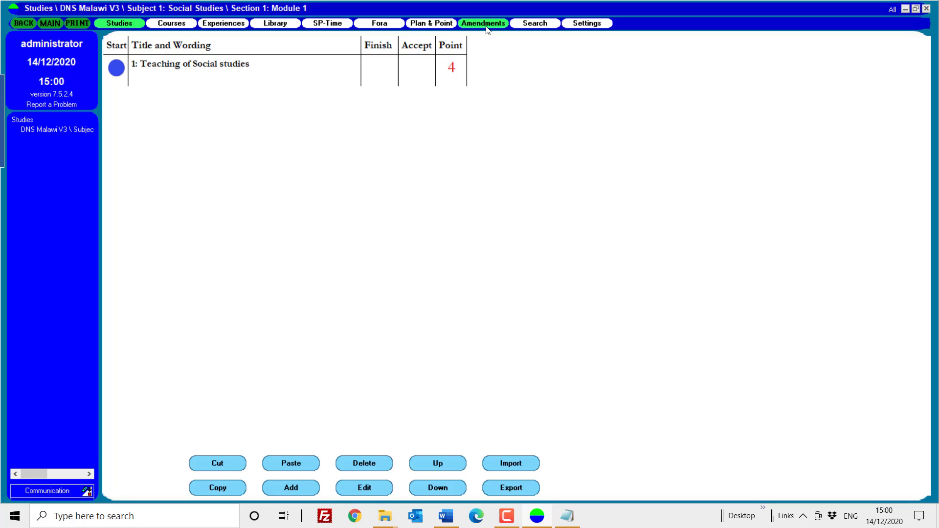
{"action": "left_click", "coordinate": [318, 84]}
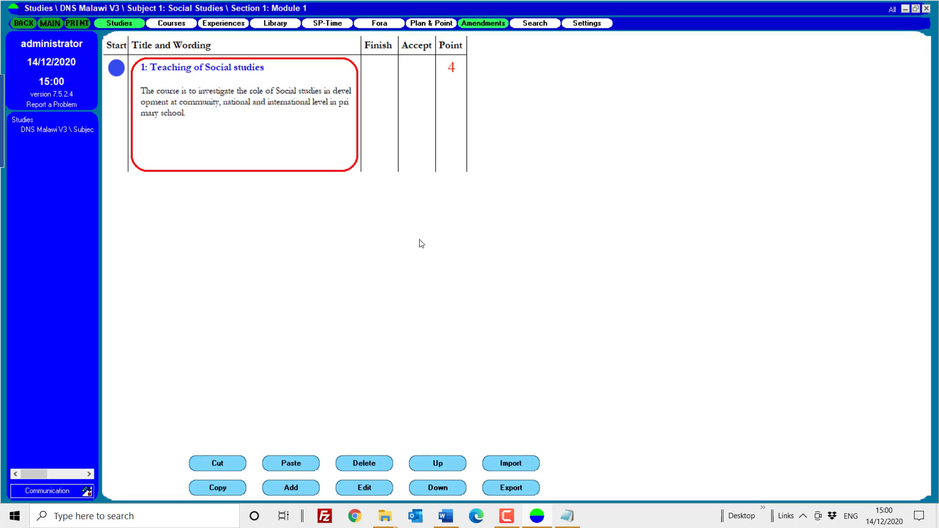
{"action": "left_click", "coordinate": [292, 489]}
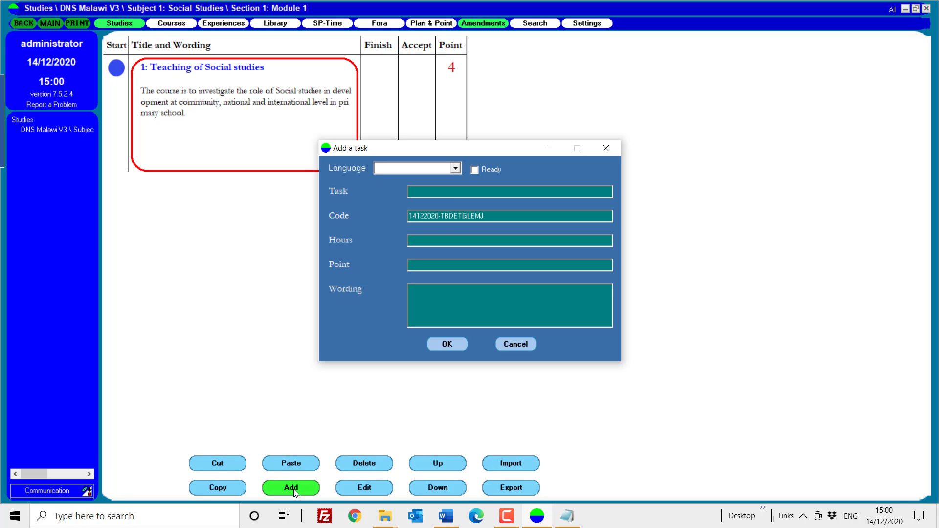
{"action": "type", "text": "task2"}
{"action": "type", "text": "2"}
{"action": "left_click", "coordinate": [442, 304]}
{"action": "type", "text": "test"}
{"action": "left_click", "coordinate": [447, 344]}
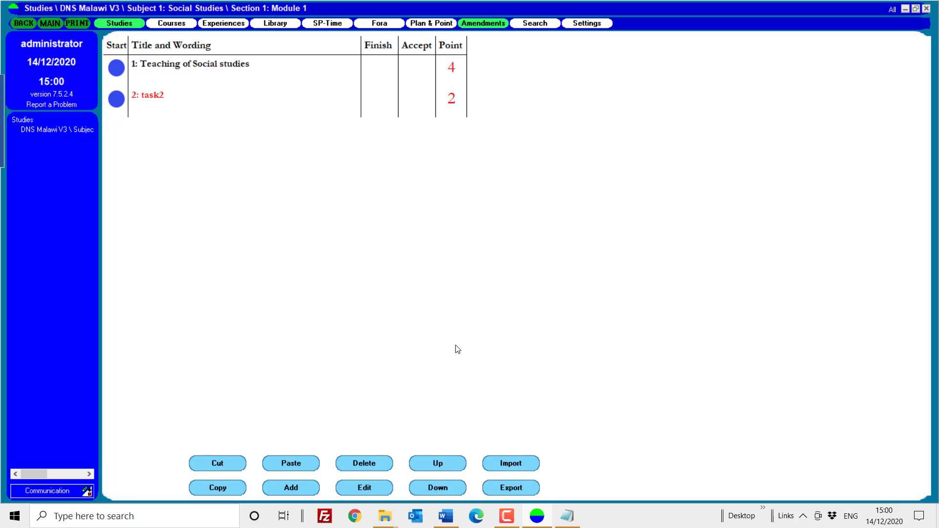
{"action": "left_click", "coordinate": [116, 103]}
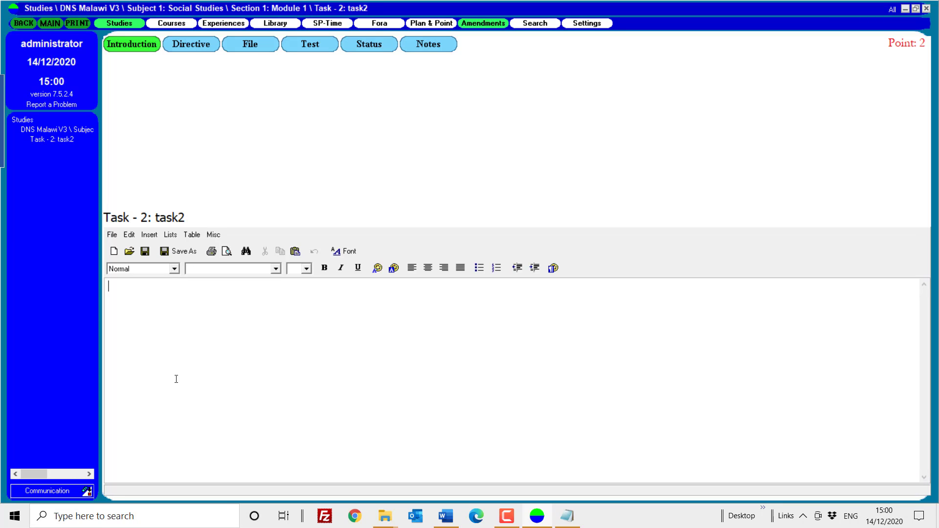
- Look at task2's wording in the Module 1 list, reopen the task, write "test" as its introduction and save the changes on leaving
{"action": "left_click", "coordinate": [21, 25]}
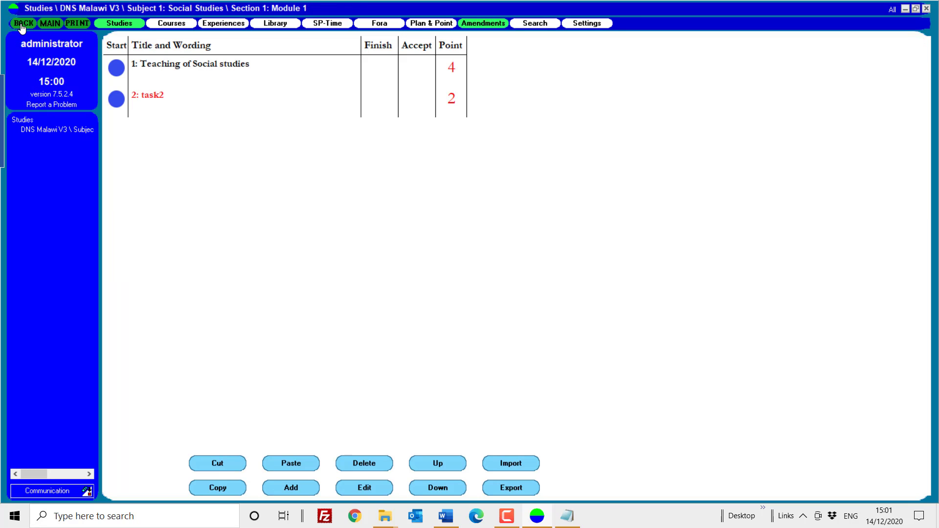
{"action": "left_click", "coordinate": [172, 96]}
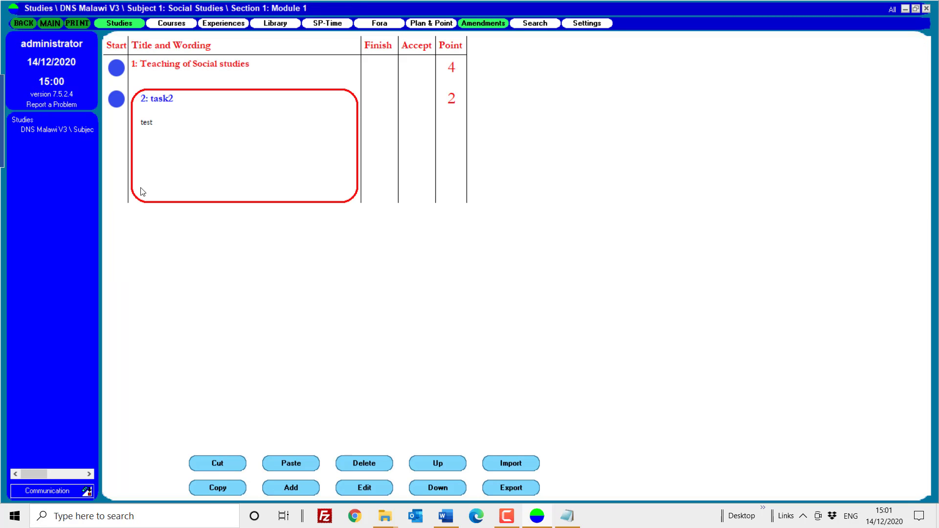
{"action": "left_click", "coordinate": [116, 99]}
{"action": "type", "text": "test"}
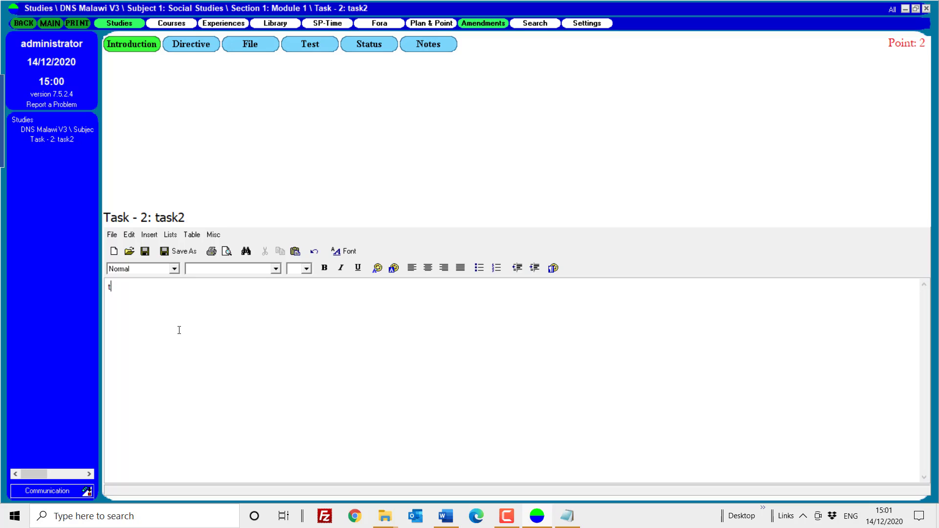
{"action": "left_click", "coordinate": [25, 27]}
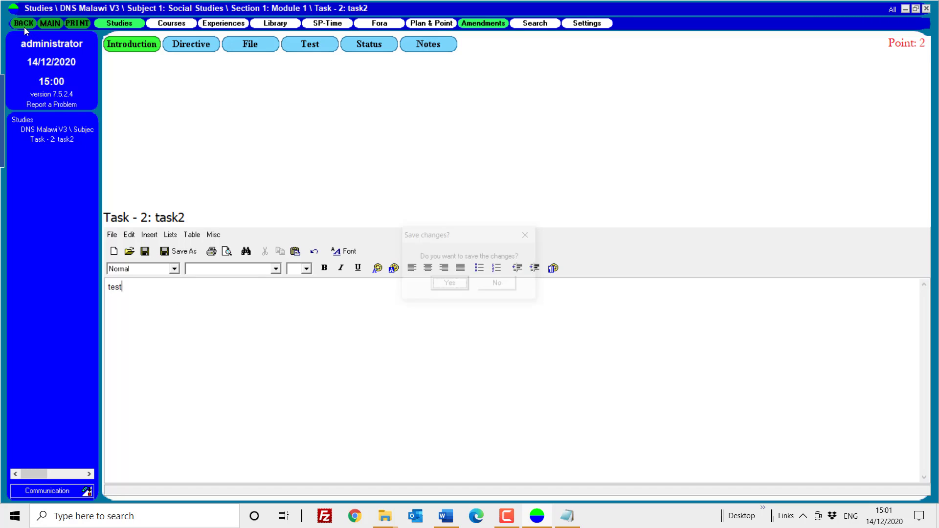
{"action": "left_click", "coordinate": [450, 285]}
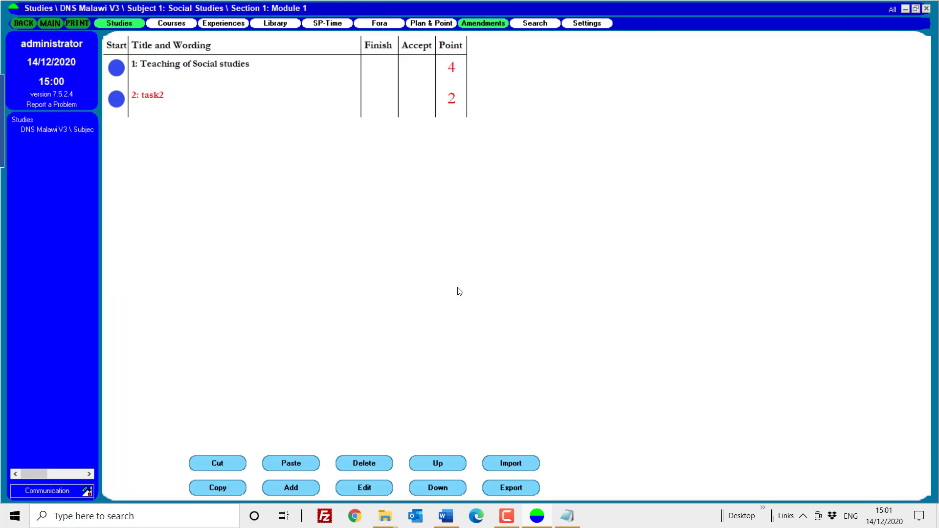
- Return to the course outline and add a subject named English to DNS Malawi V3 with 2 hours and 2 points
{"action": "left_click", "coordinate": [22, 26]}
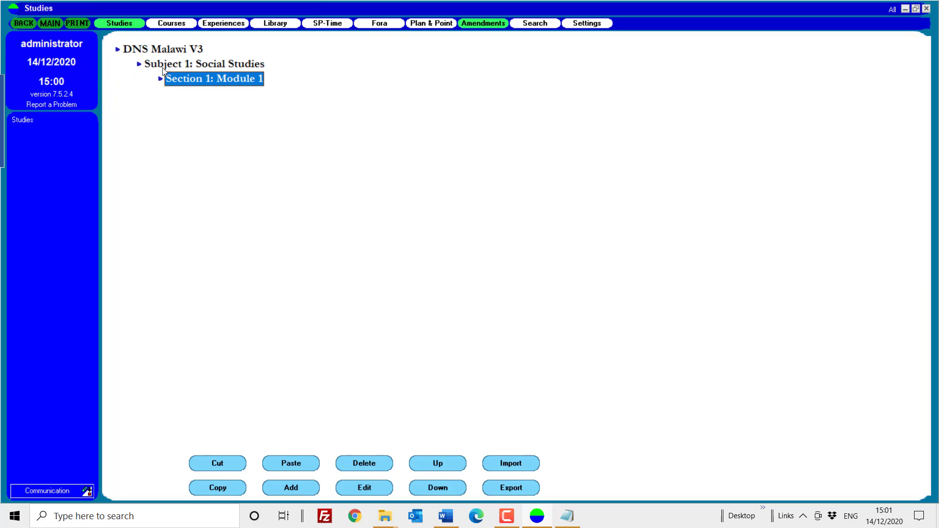
{"action": "left_click", "coordinate": [240, 64]}
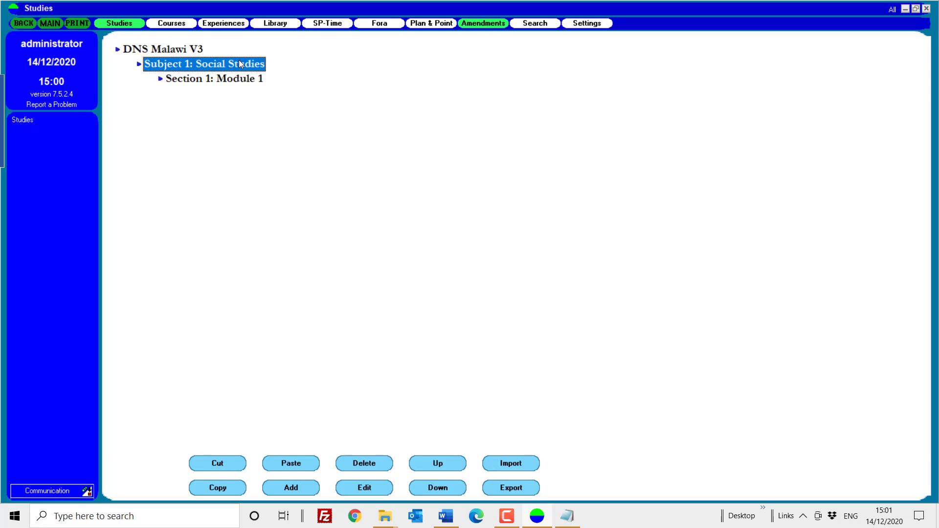
{"action": "left_click", "coordinate": [281, 489]}
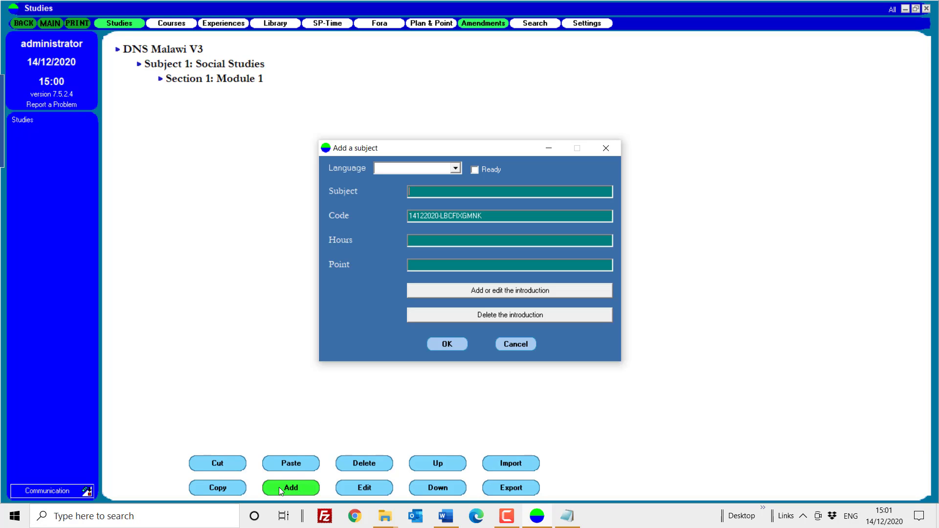
{"action": "type", "text": "English"}
{"action": "type", "text": "2"}
{"action": "type", "text": "2"}
{"action": "left_click", "coordinate": [441, 345]}
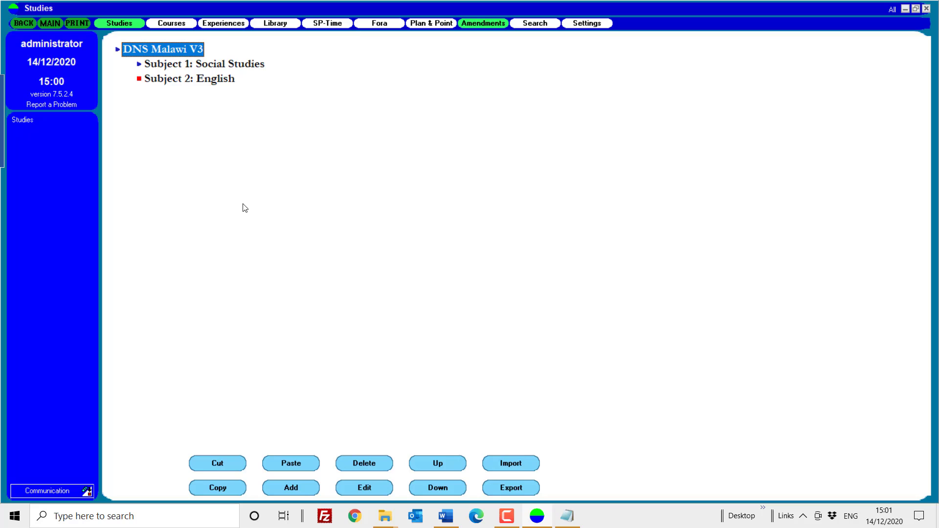
- Edit the English subject and mark it as ready
{"action": "left_click", "coordinate": [157, 81]}
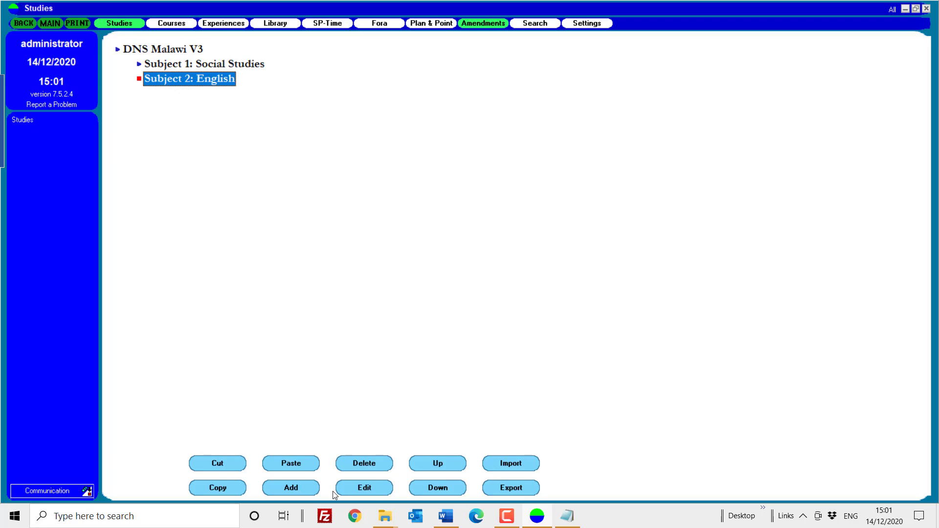
{"action": "left_click", "coordinate": [362, 485]}
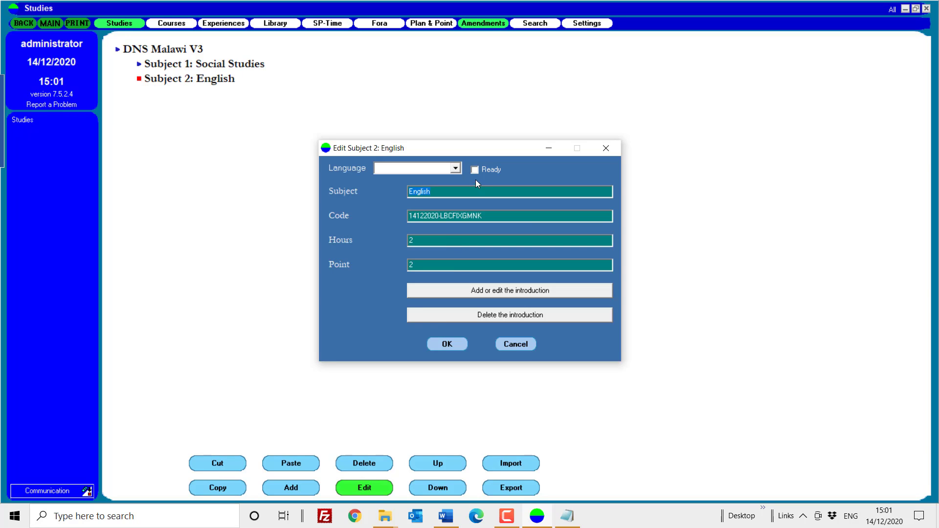
{"action": "left_click", "coordinate": [439, 346]}
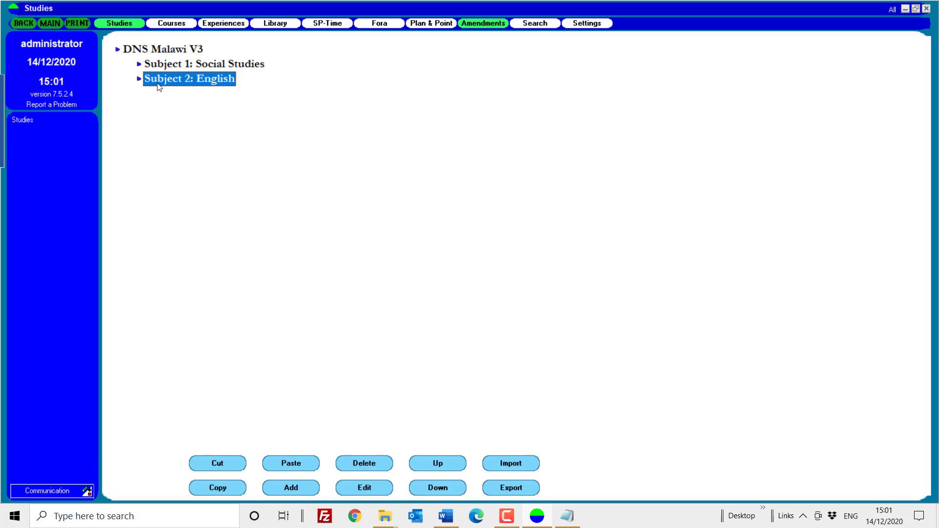
- Expand Social Studies and add a ready section named Module 2 after Module 1, with 2 hours and 2 points
{"action": "left_click", "coordinate": [140, 66]}
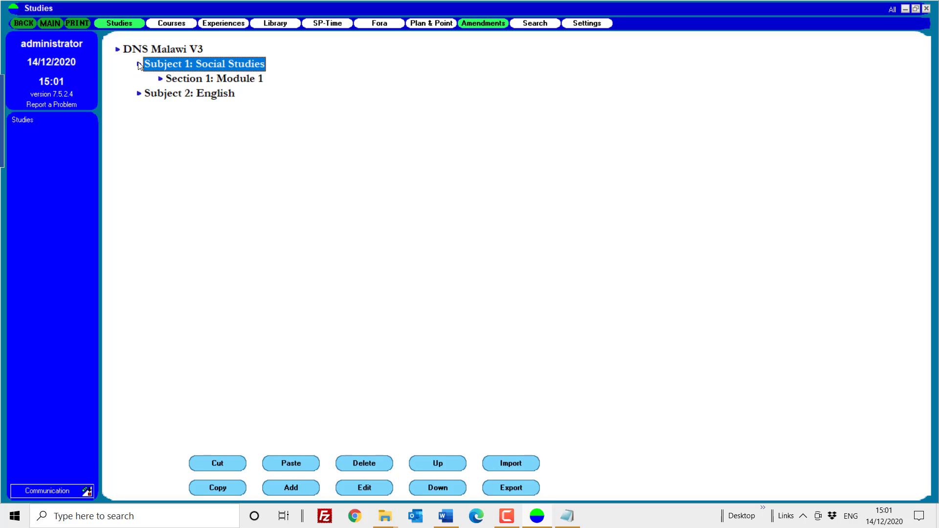
{"action": "left_click", "coordinate": [241, 79]}
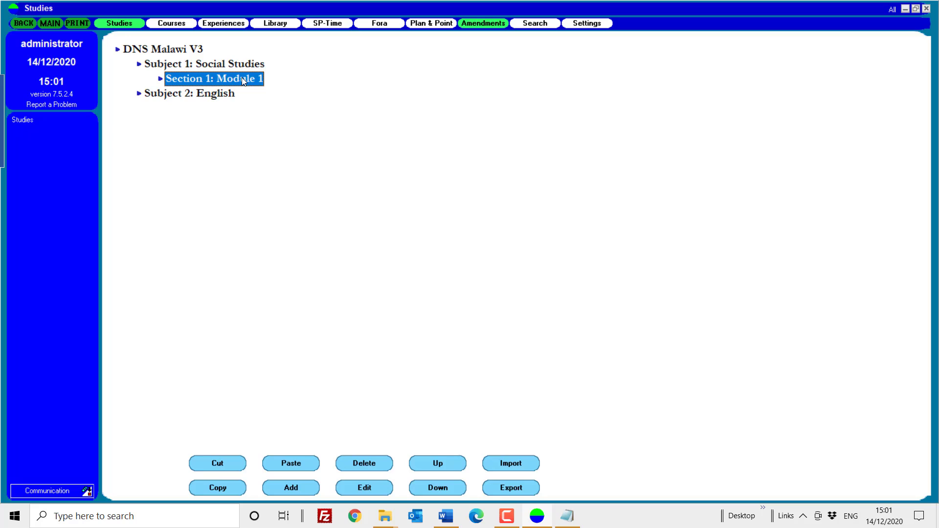
{"action": "left_click", "coordinate": [292, 486]}
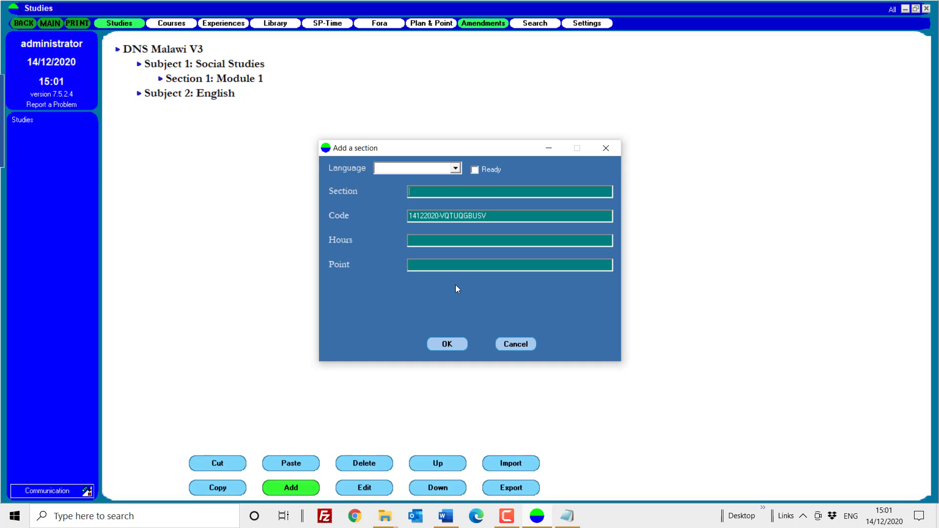
{"action": "type", "text": "Module 2"}
{"action": "type", "text": "2"}
{"action": "key", "text": "Tab"}
{"action": "type", "text": "2"}
{"action": "left_click", "coordinate": [447, 344]}
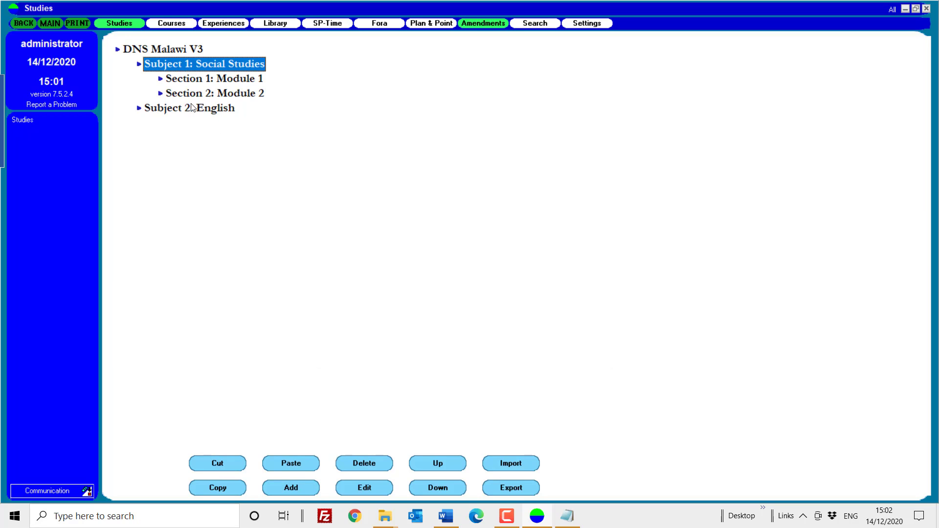
- View the task list of Module 2, return to the course outline and collapse Social Studies
{"action": "left_click", "coordinate": [161, 94]}
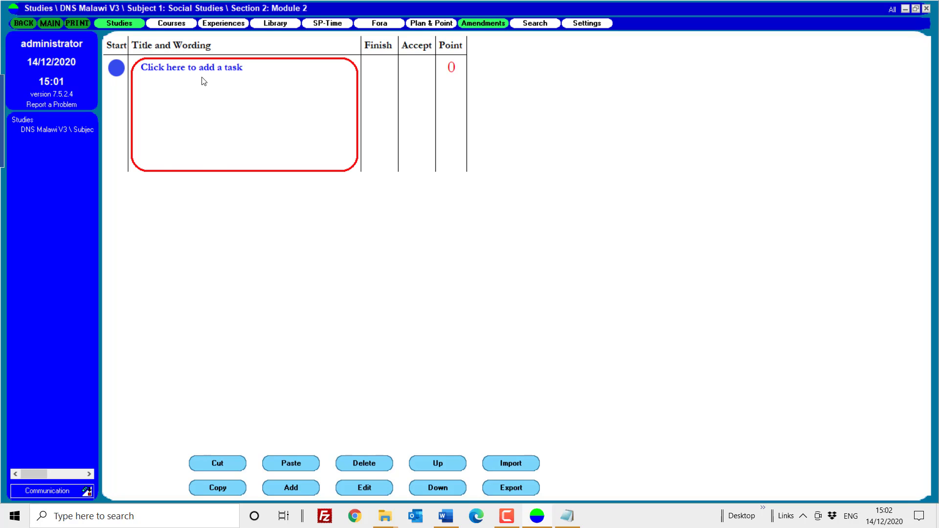
{"action": "left_click", "coordinate": [18, 26]}
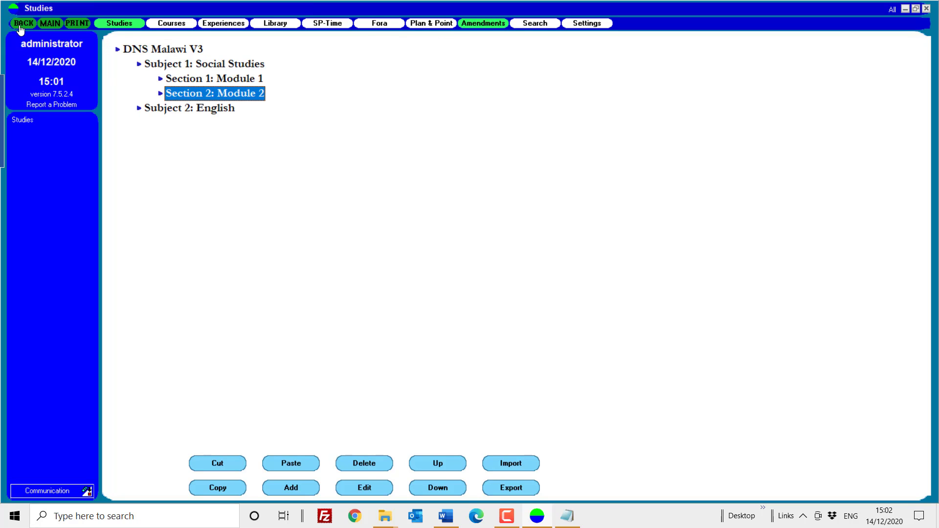
{"action": "left_click", "coordinate": [139, 64]}
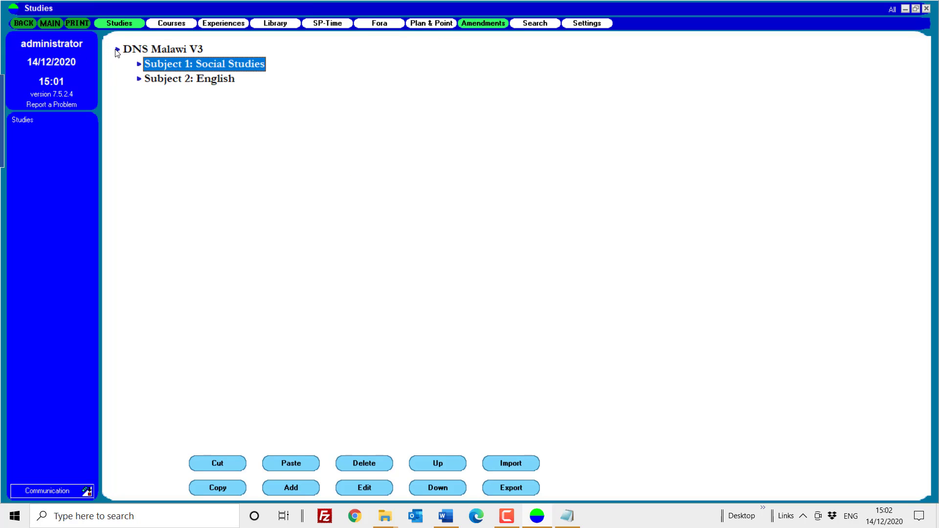